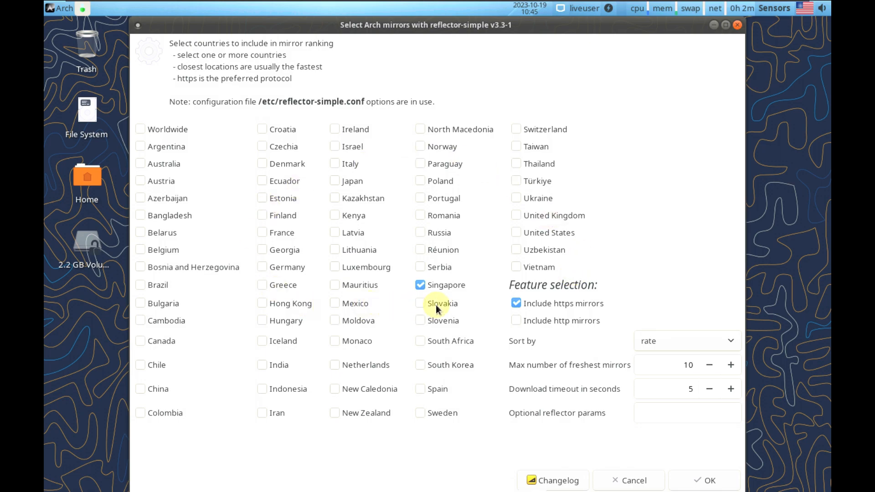
Cancel the reflector-simple 'Select Arch mirrors' dialog without running any mirror ranking
left_click(637, 481)
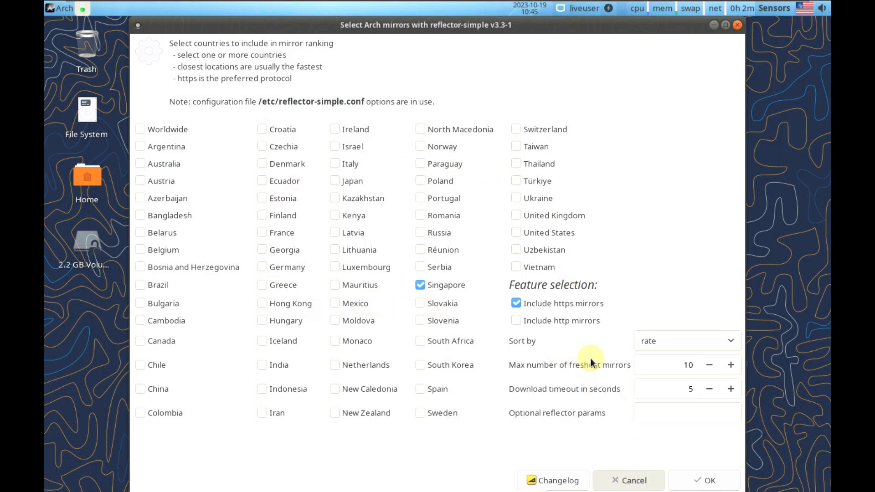
key("Num_Lock")
Shrink the VM display and launch Task Manager from the desktop menu's Applications > System
mouse_move(786, 3)
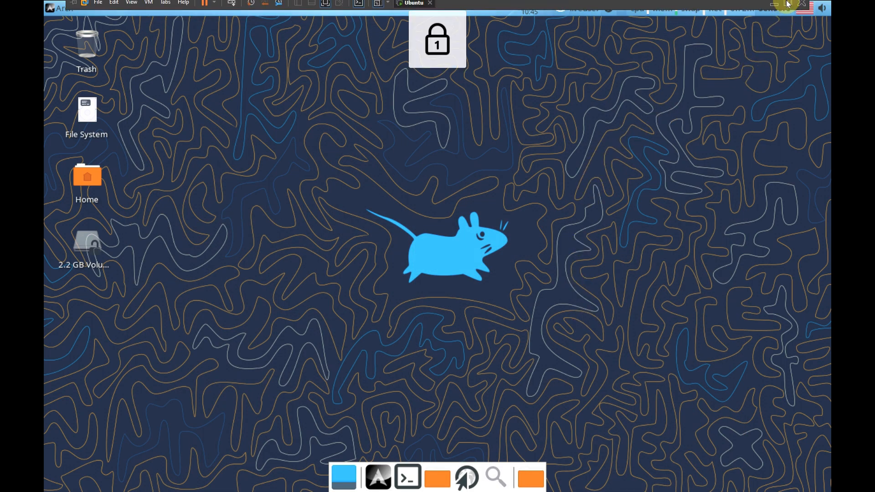
left_click(378, 8)
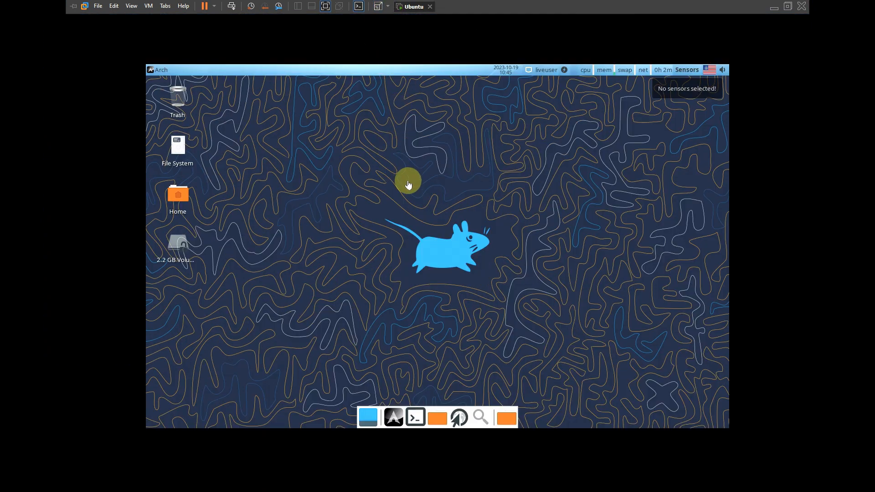
right_click(307, 179)
mouse_move(343, 299)
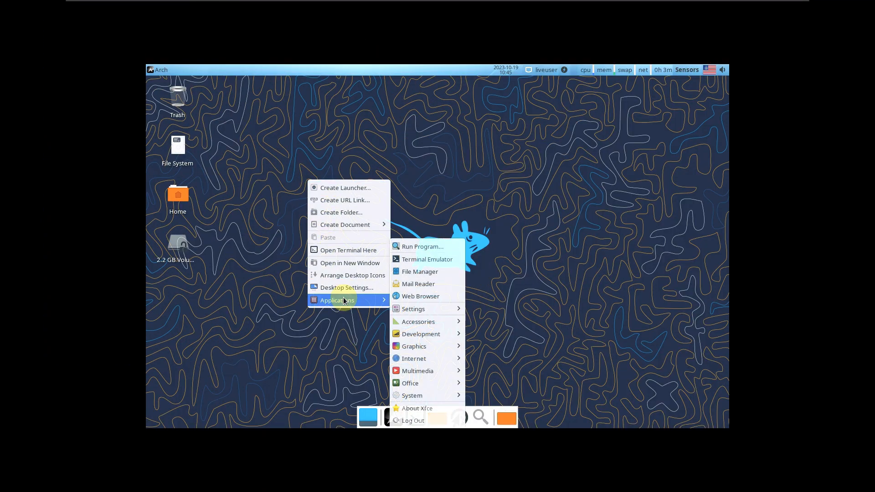
mouse_move(430, 400)
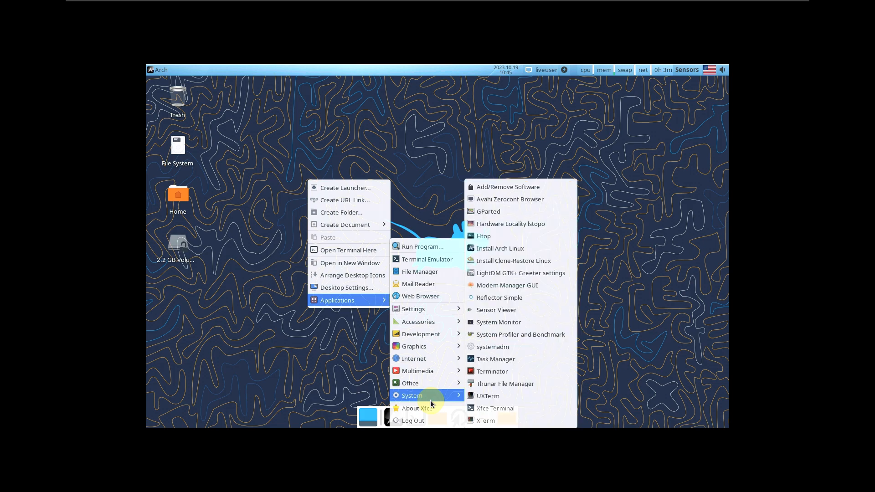
left_click(495, 360)
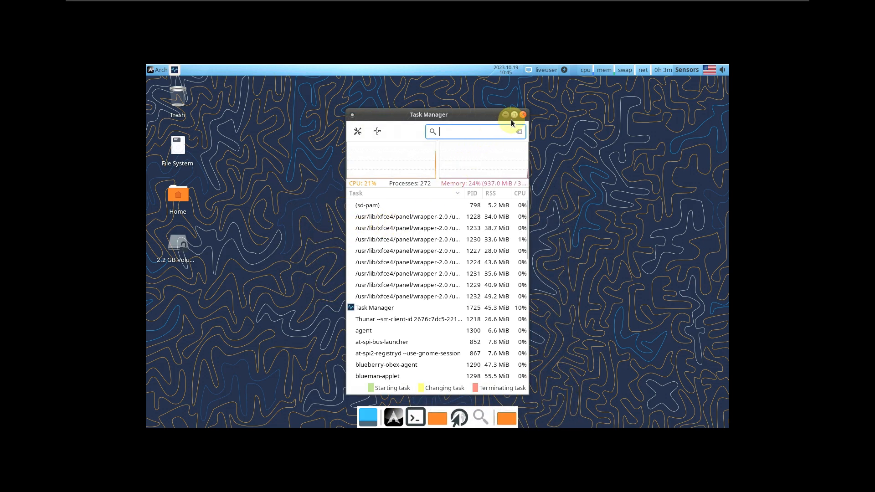
Maximize Task Manager, scroll down its process list, then restore the window
left_click(511, 119)
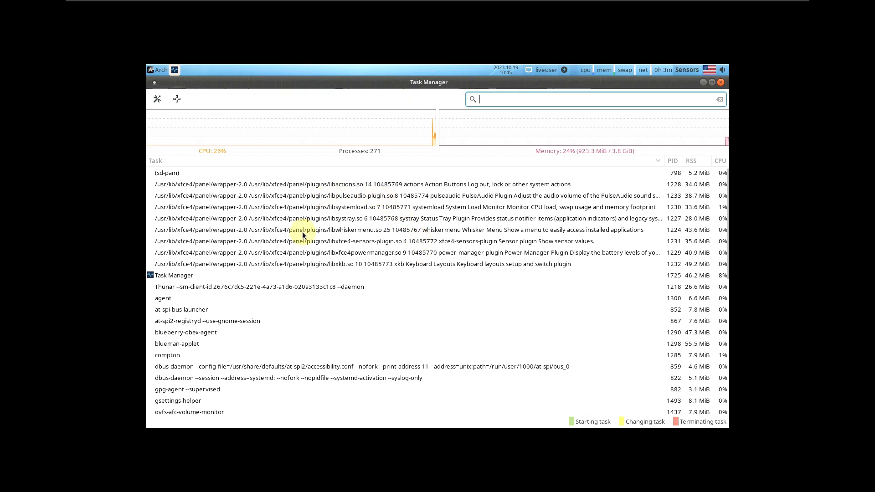
scroll(372, 312, "down", 10)
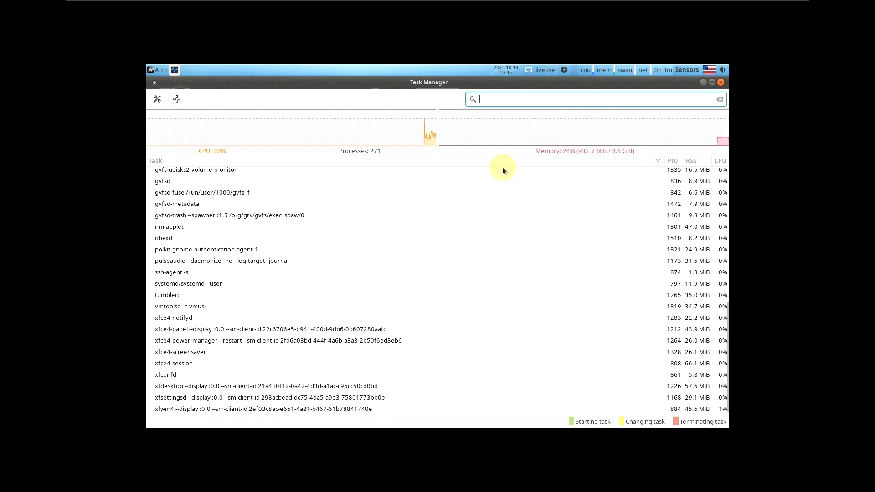
left_click(711, 83)
Open Display settings from the desktop menu's Applications > Settings submenu
right_click(233, 215)
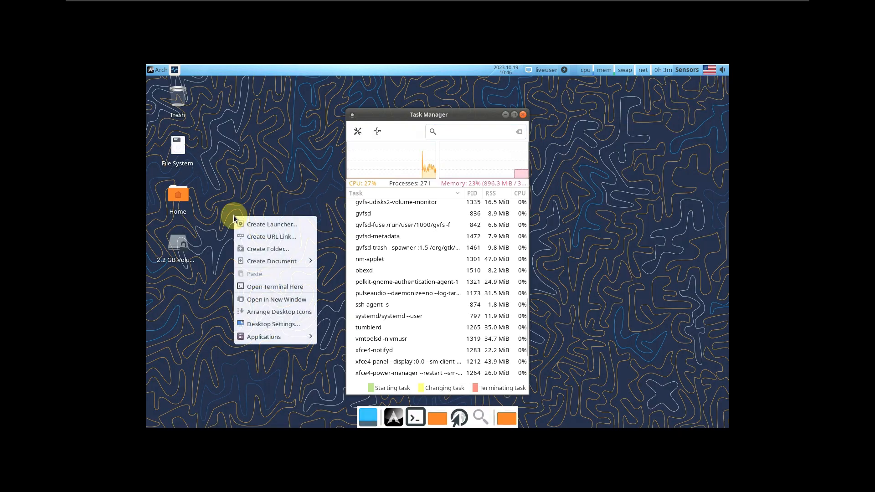
mouse_move(252, 336)
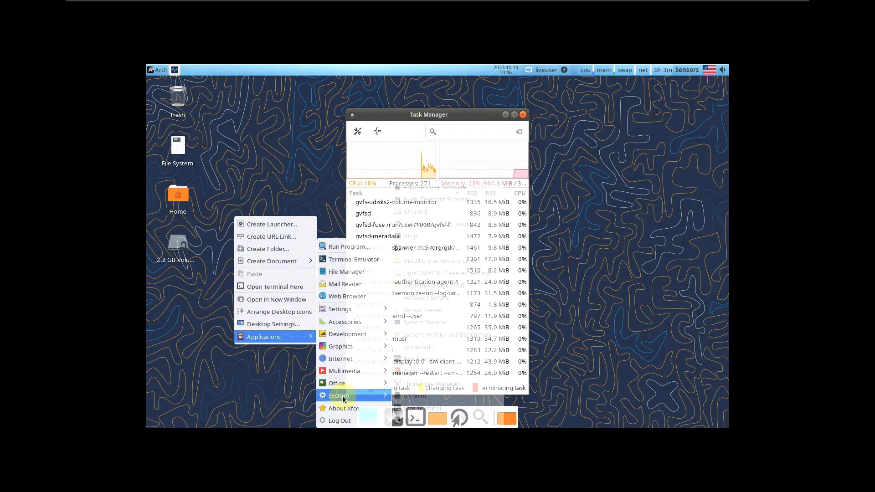
mouse_move(348, 312)
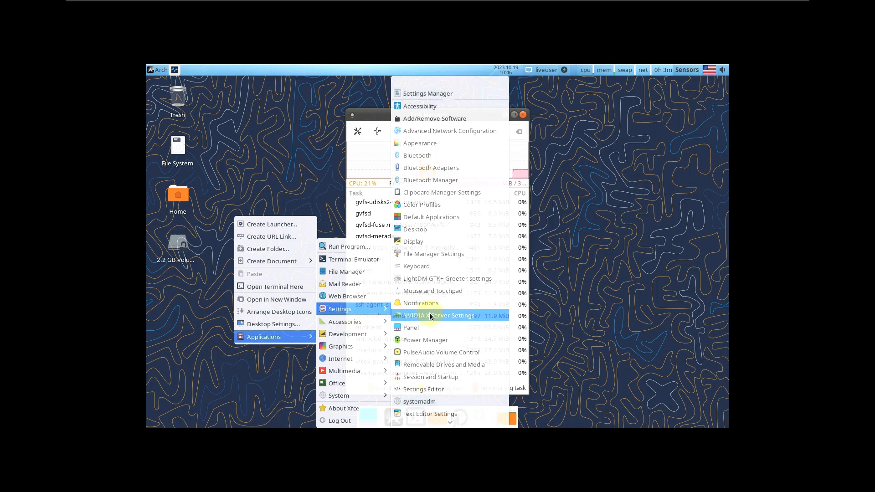
left_click(437, 242)
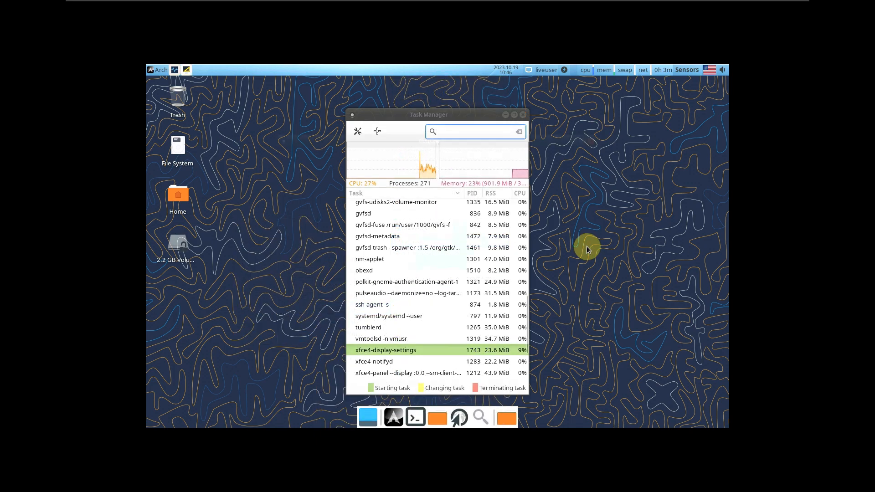
Apply and keep the 1920x1080 resolution, close Display settings, and move Task Manager top-right
left_click(535, 201)
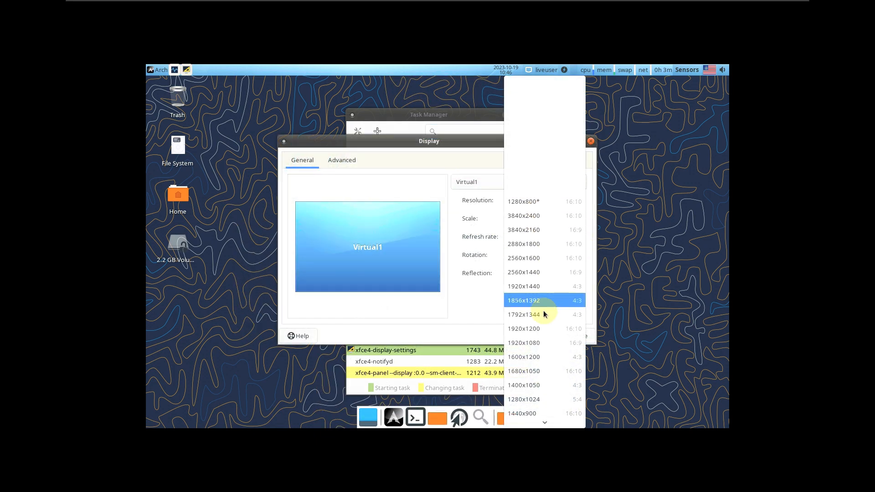
left_click(542, 341)
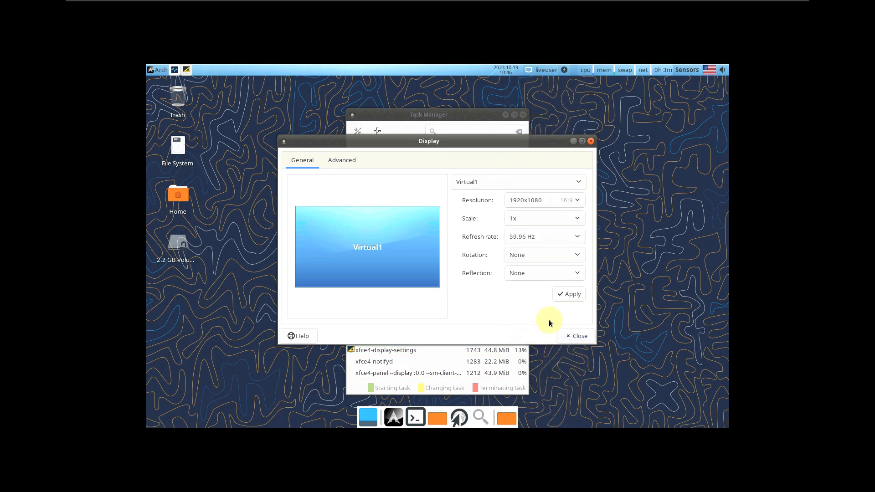
left_click(570, 294)
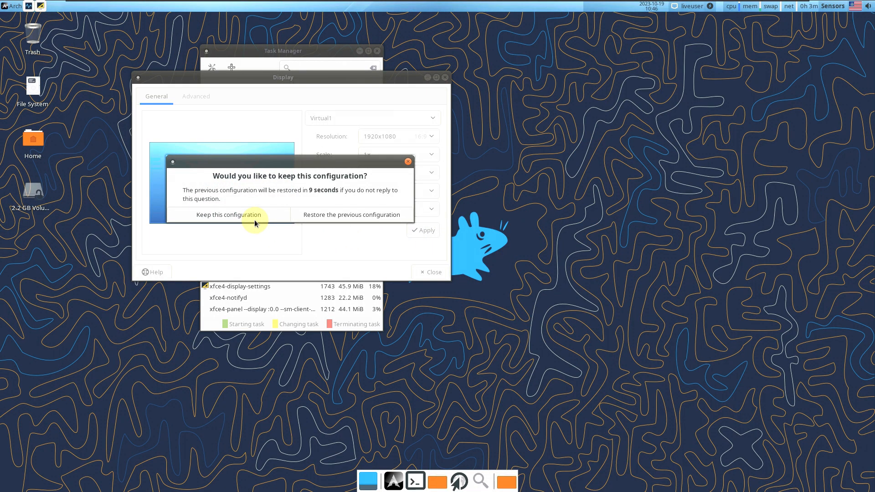
left_click(254, 220)
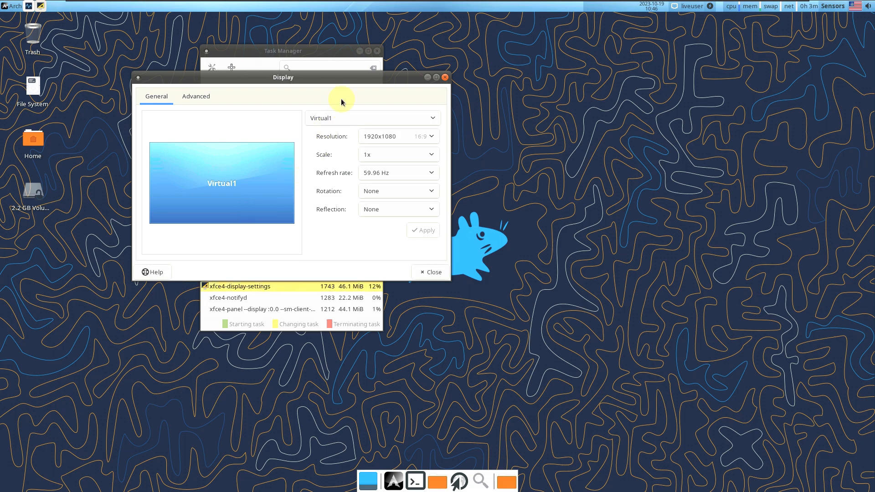
left_click(445, 77)
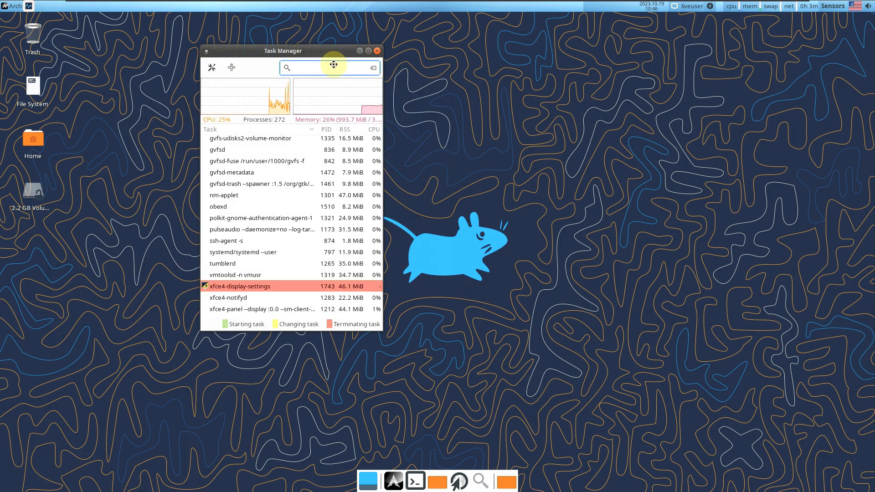
left_click_drag(361, 48, 852, 15)
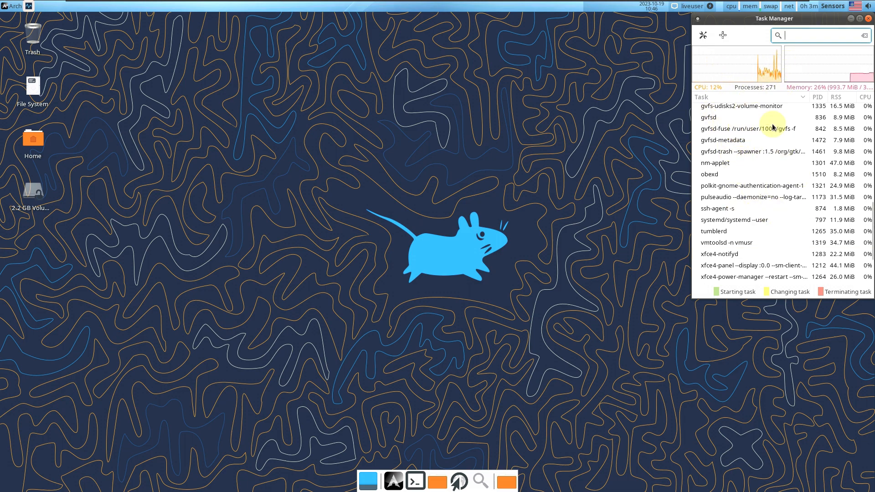
scroll(770, 196, "up", 10)
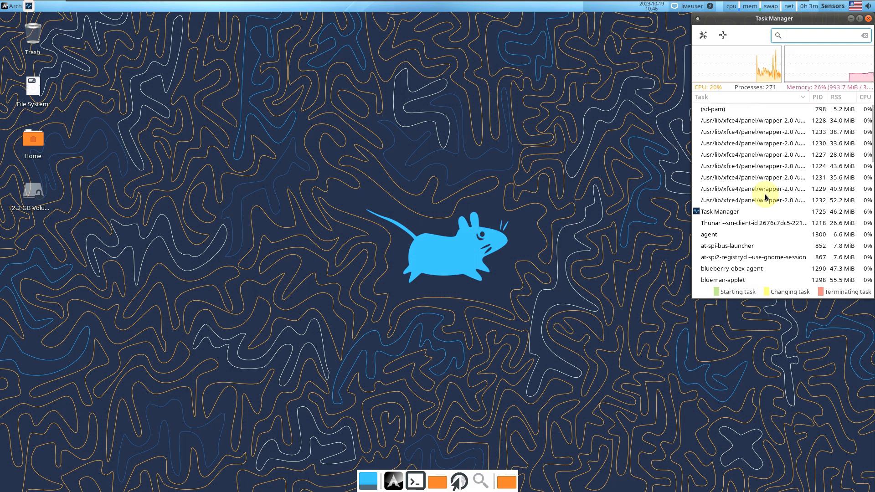
Launch Firefox Web Browser from the Whisker Menu's Internet category
left_click(299, 105)
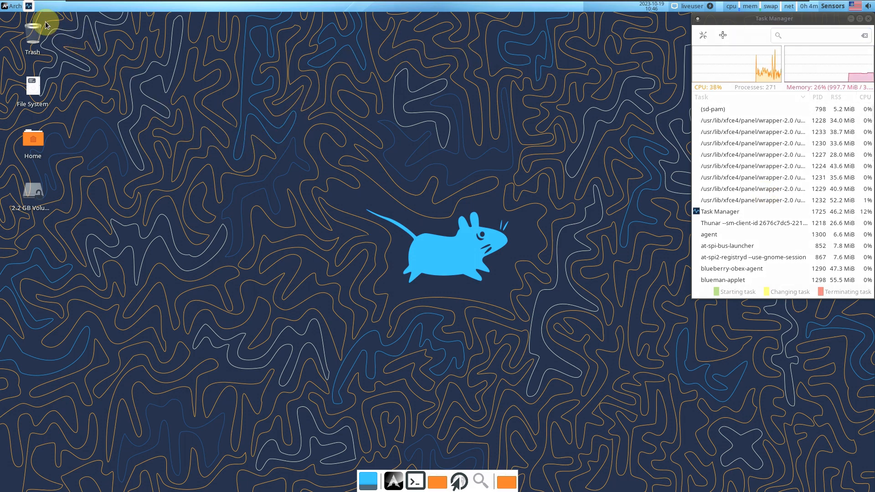
left_click(11, 6)
left_click(30, 119)
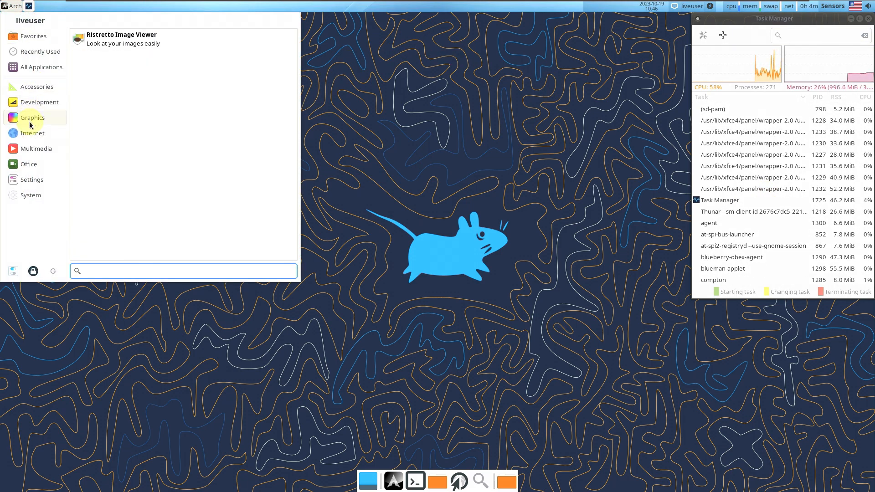
left_click(31, 134)
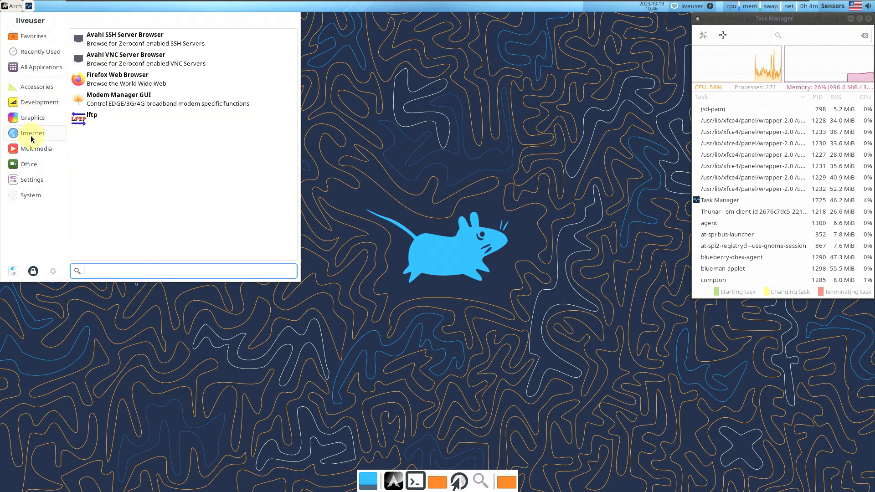
left_click(147, 74)
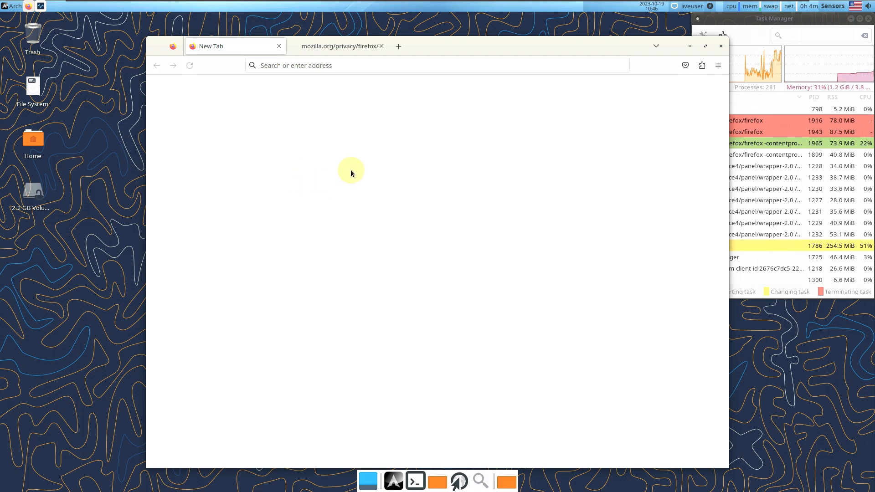
Close the privacy tab and confirm Firefox version 118.0.1 under Help > About Firefox
left_click(382, 47)
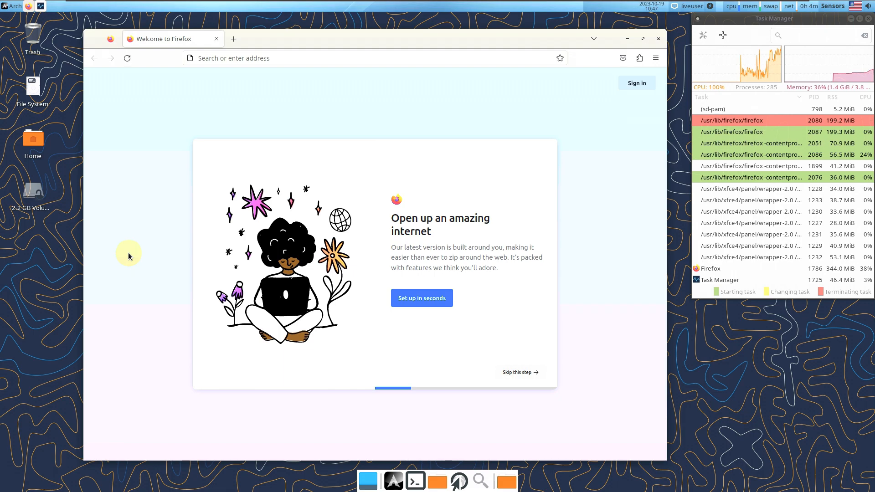
left_click(656, 58)
left_click(552, 339)
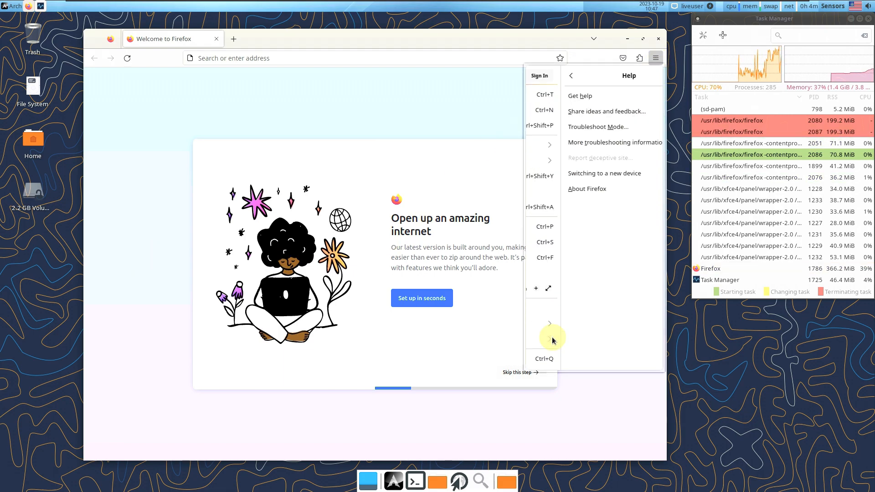
left_click(555, 191)
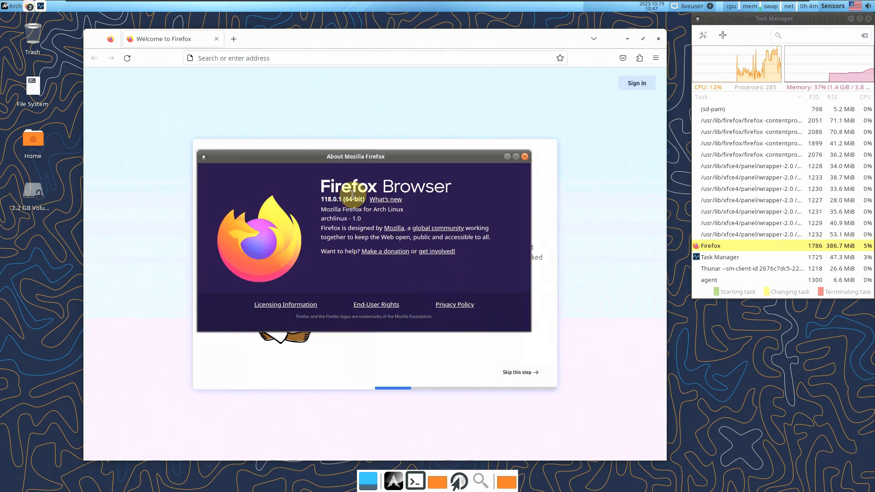
double_click(323, 201)
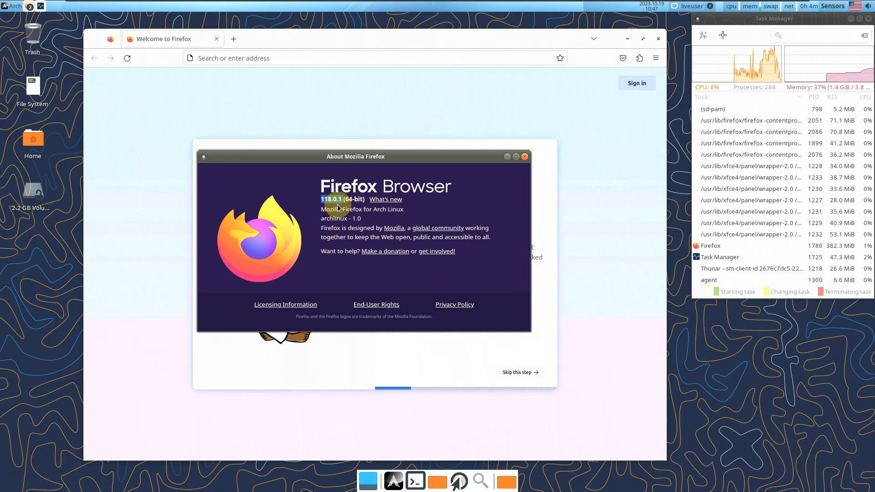
left_click(525, 156)
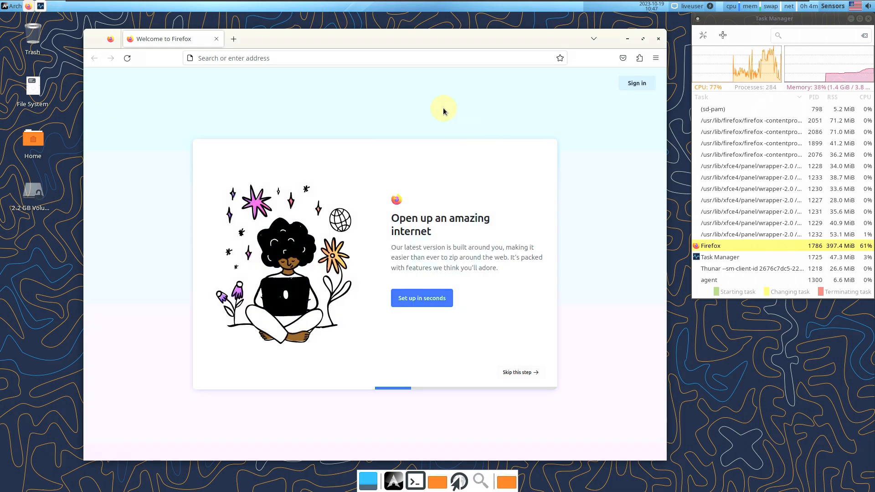
left_click(393, 60)
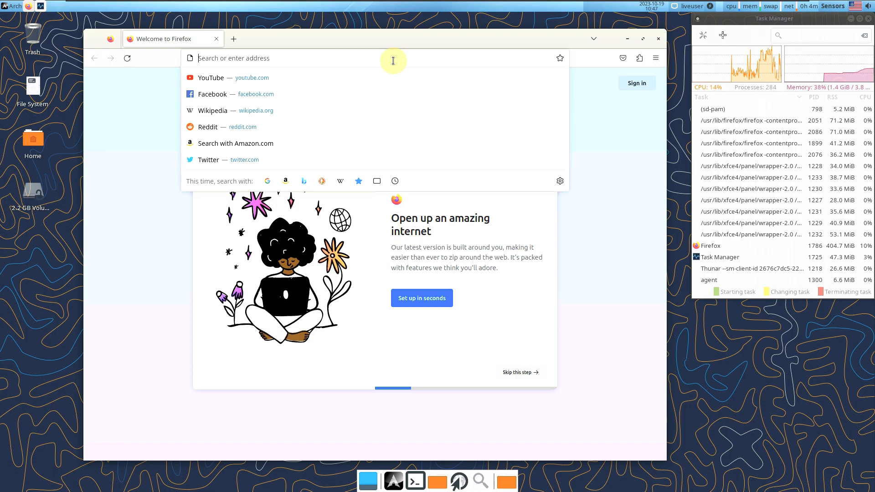
Load about:support, scroll through the Troubleshooting Information details, and open a new tab
type("about:supp")
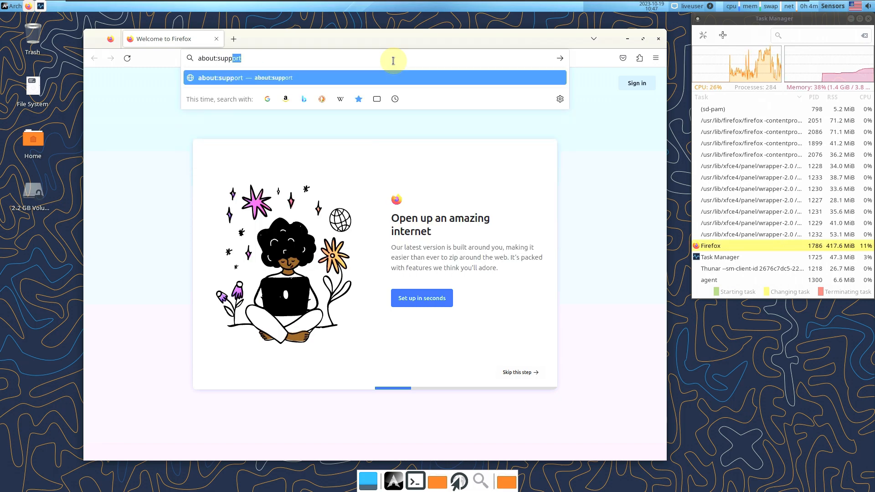
key("Return")
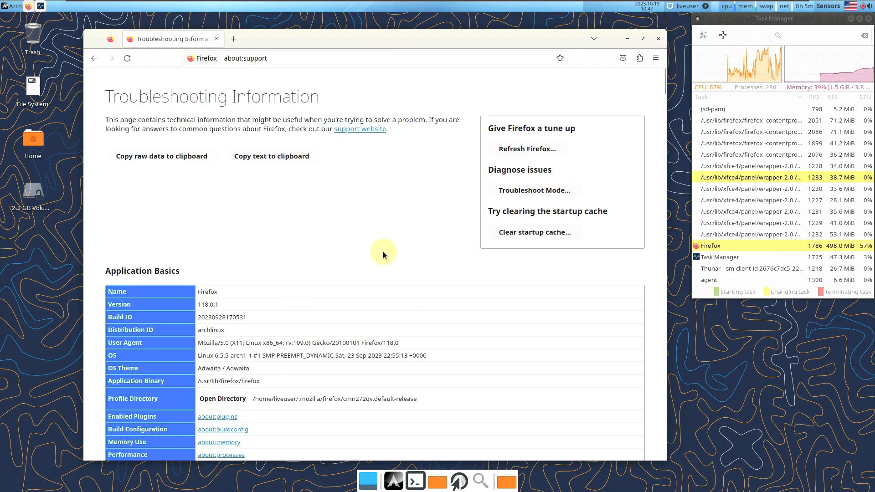
scroll(367, 328, "down", 5)
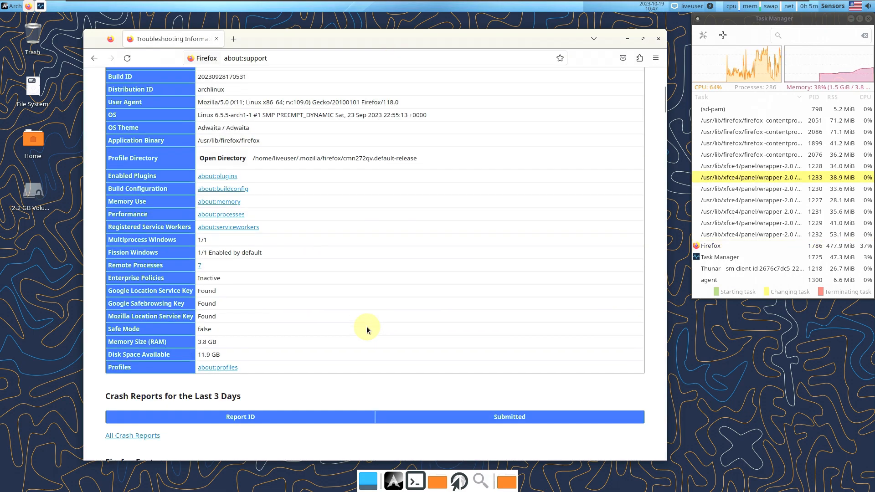
scroll(366, 327, "up", 4)
scroll(367, 327, "down", 2)
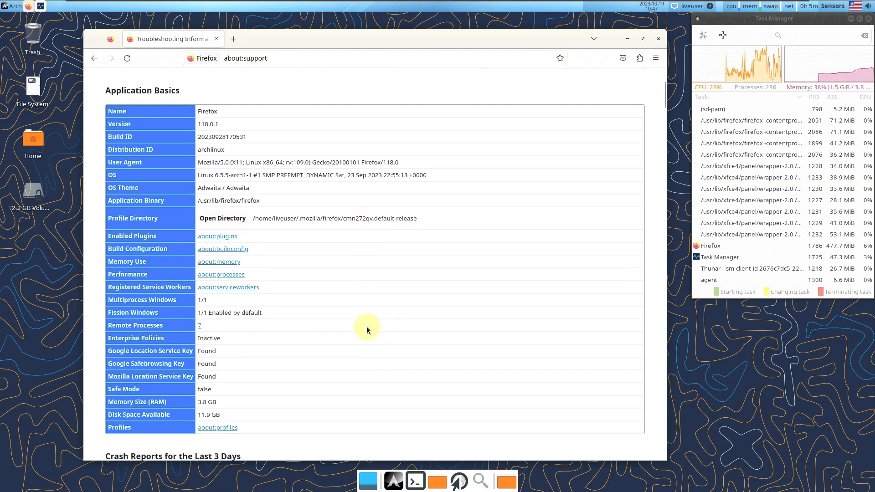
scroll(367, 326, "down", 6)
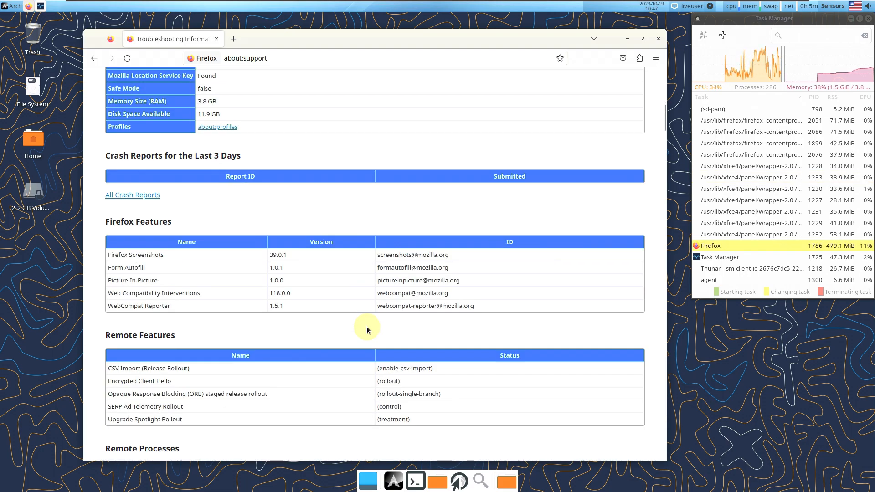
scroll(366, 326, "down", 12)
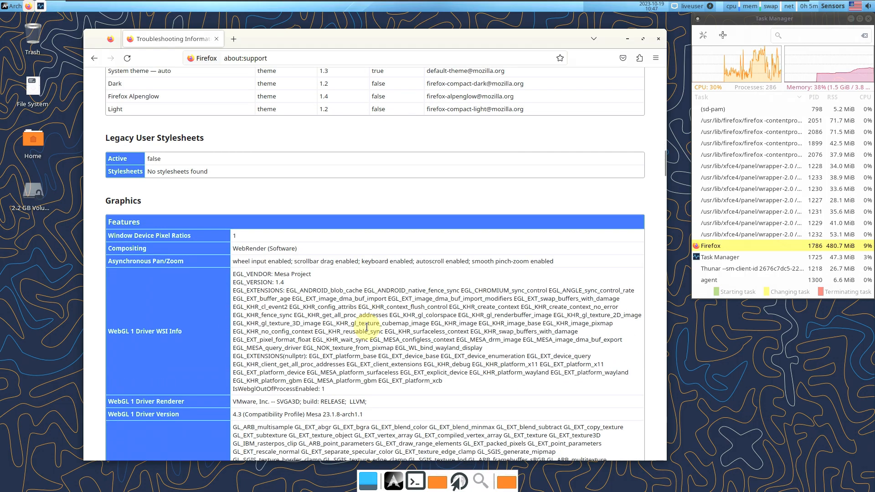
scroll(367, 326, "down", 12)
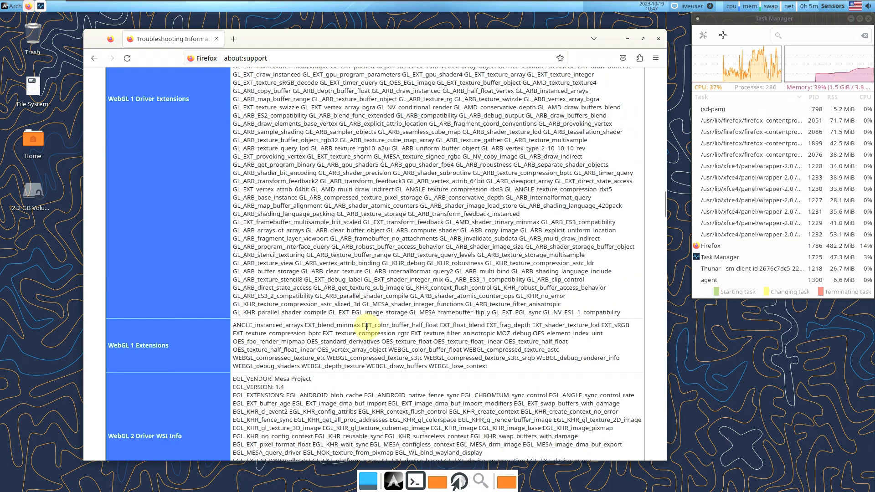
scroll(366, 326, "down", 8)
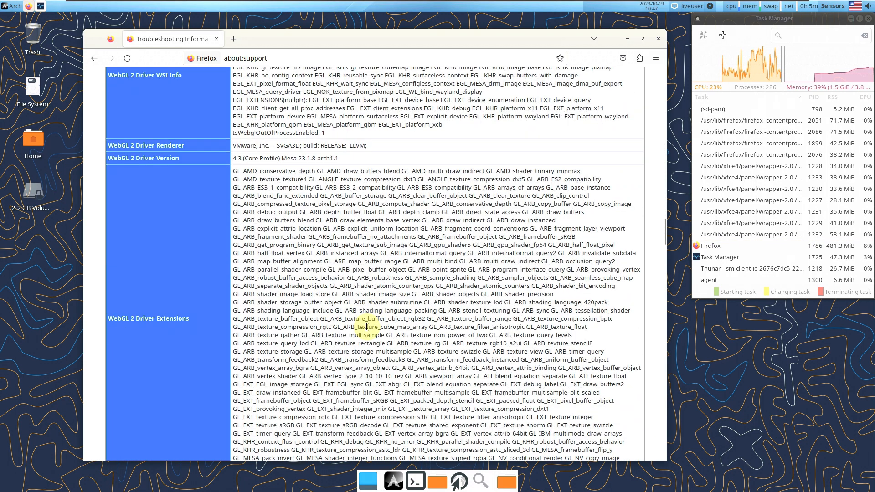
scroll(366, 326, "down", 4)
scroll(368, 329, "down", 8)
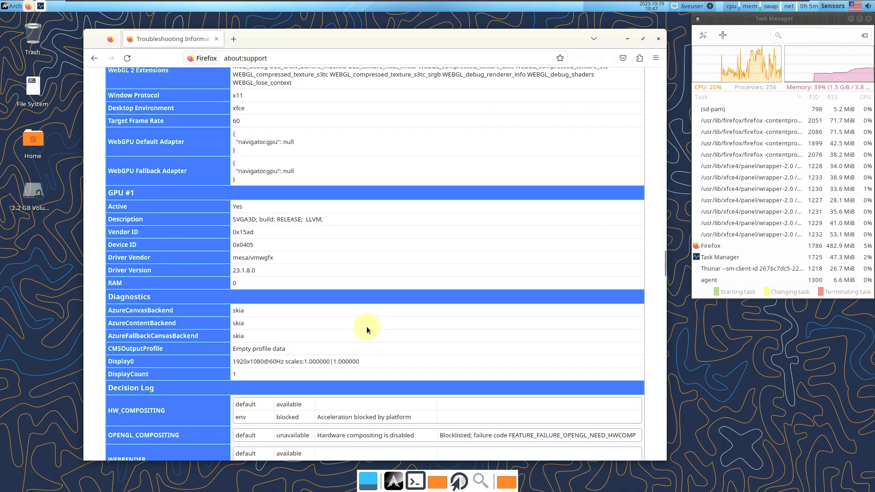
scroll(368, 329, "down", 12)
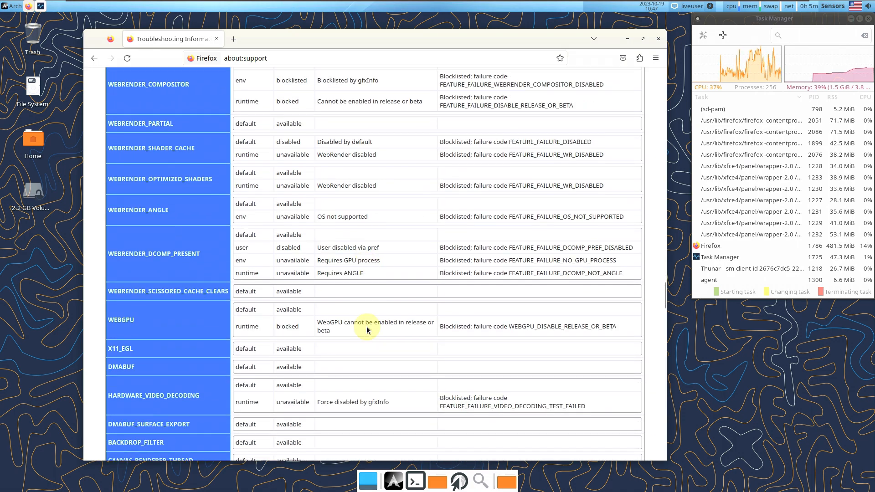
scroll(367, 329, "down", 15)
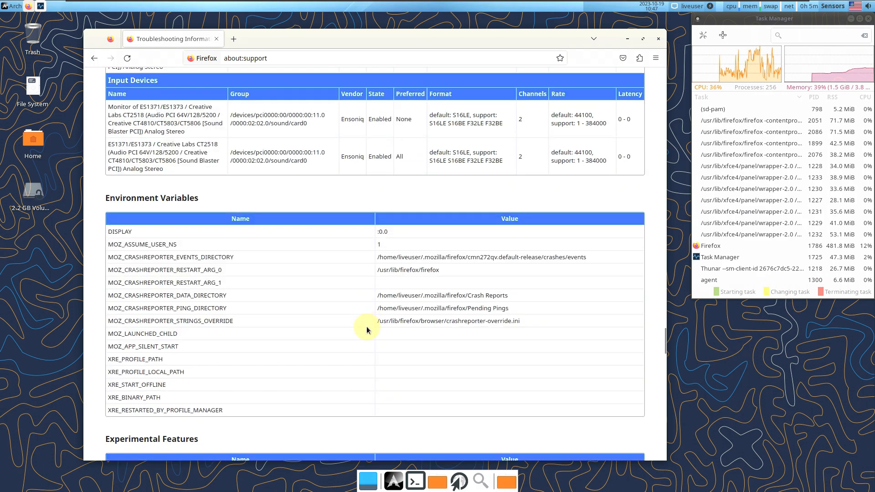
scroll(367, 327, "down", 9)
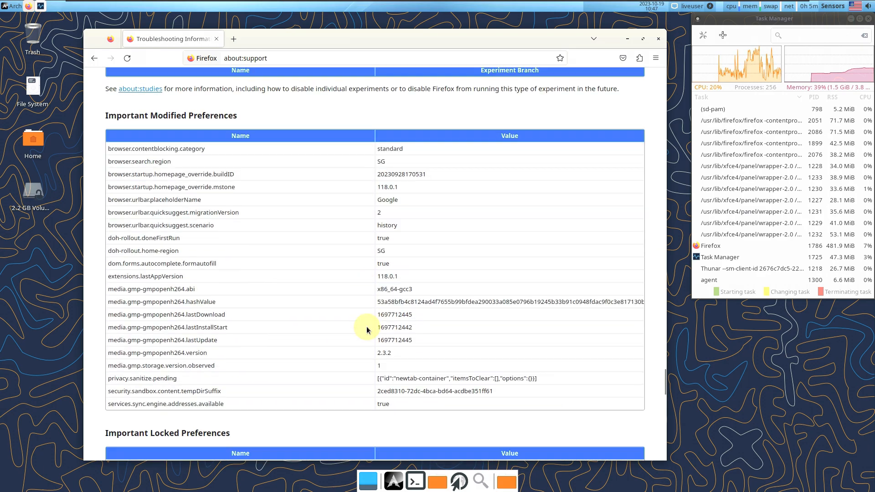
scroll(366, 329, "down", 12)
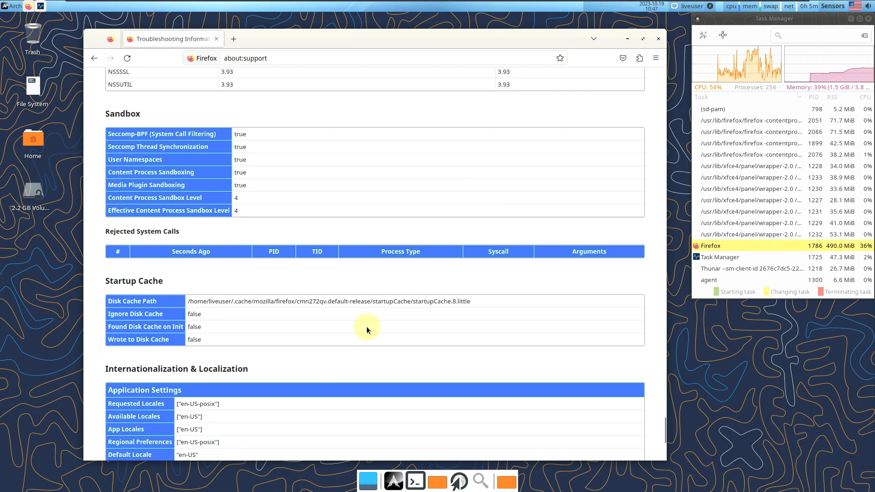
scroll(366, 326, "up", 12)
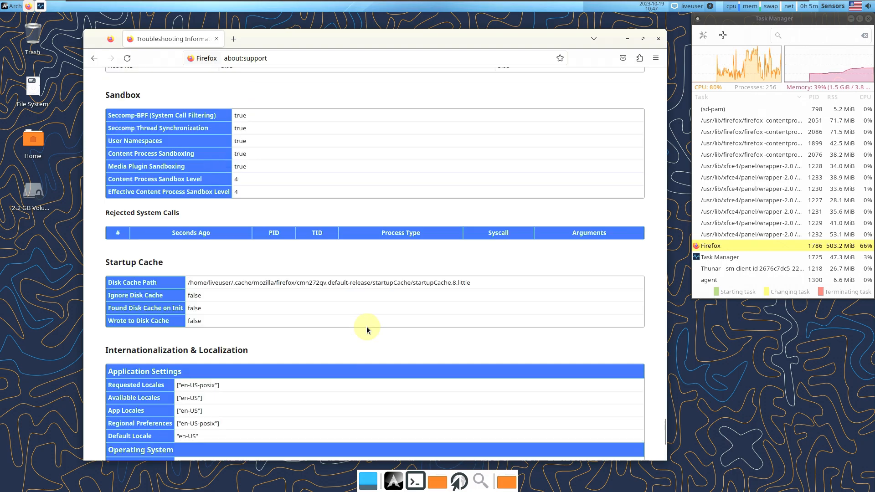
scroll(367, 326, "up", 15)
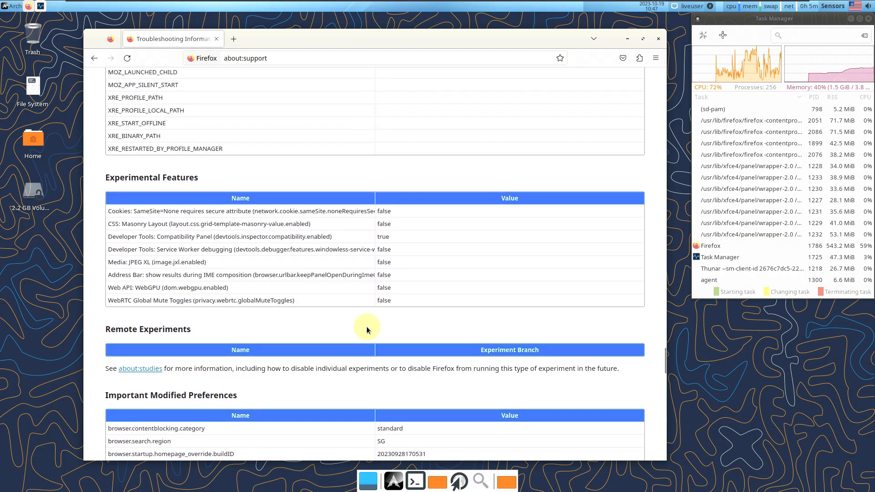
scroll(366, 326, "up", 15)
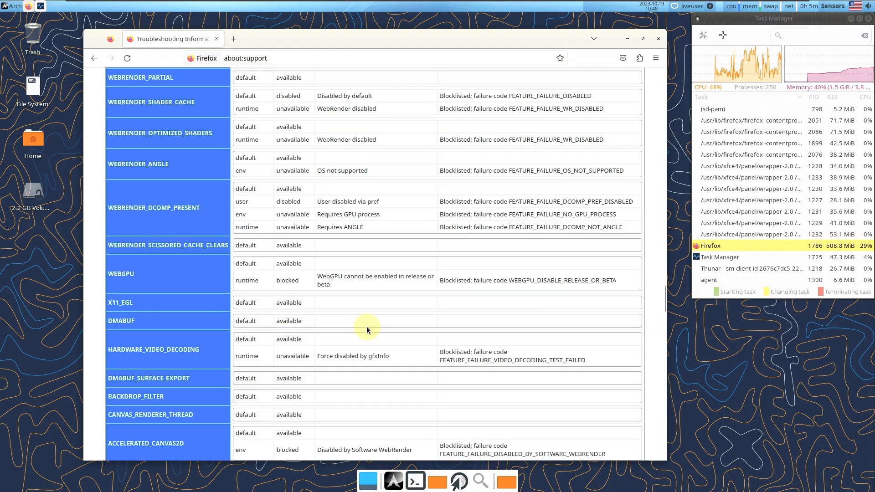
scroll(366, 326, "up", 10)
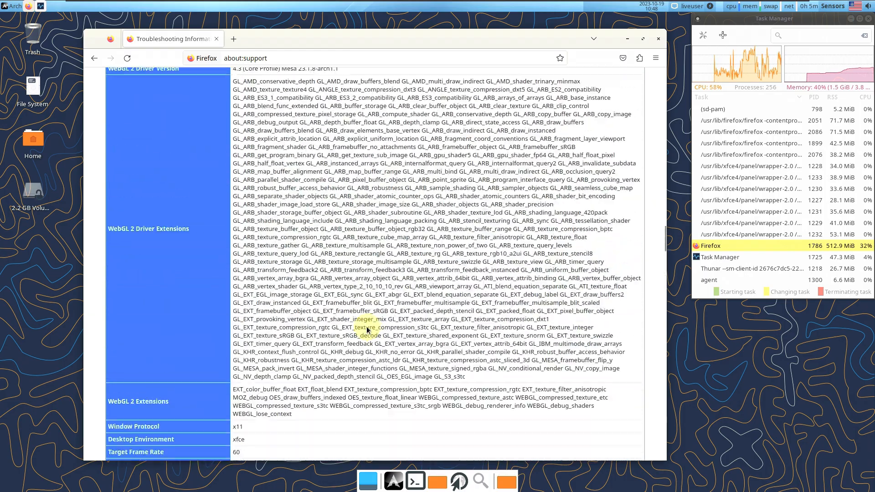
scroll(367, 327, "up", 15)
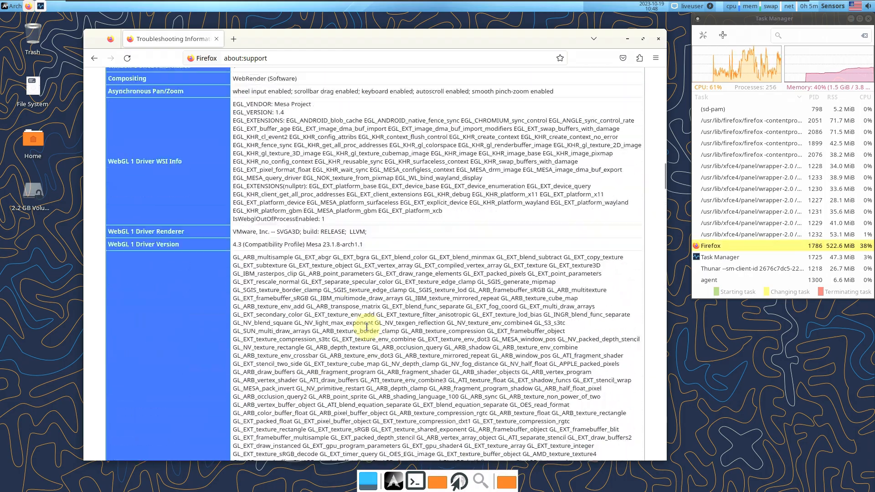
scroll(366, 326, "up", 15)
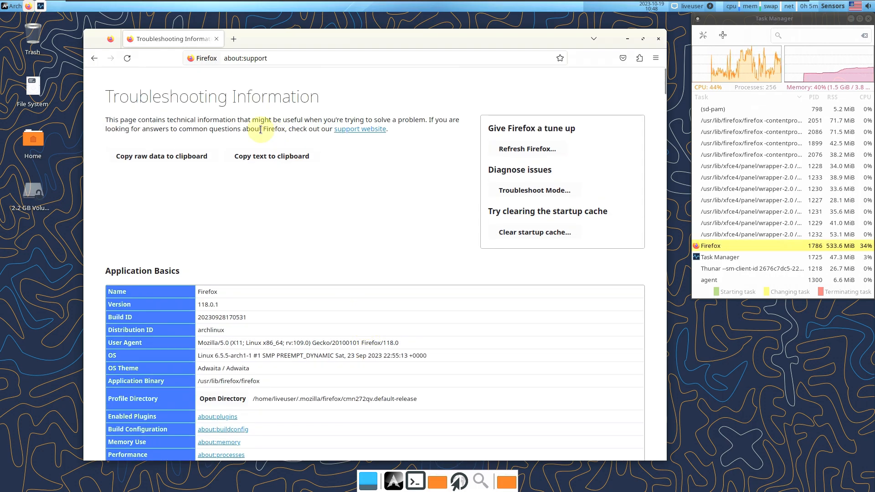
left_click(234, 40)
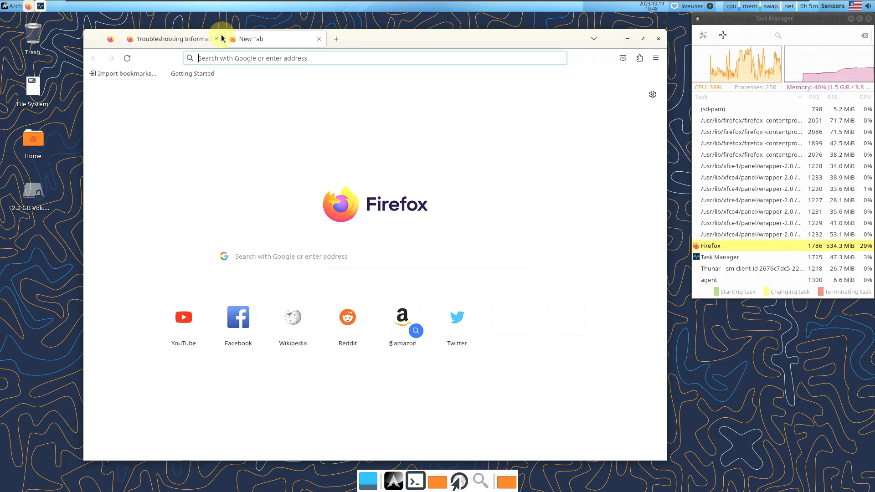
Search DuckDuckGo for 'sourceforge' and open sourceforge.net from the results
left_click(236, 57)
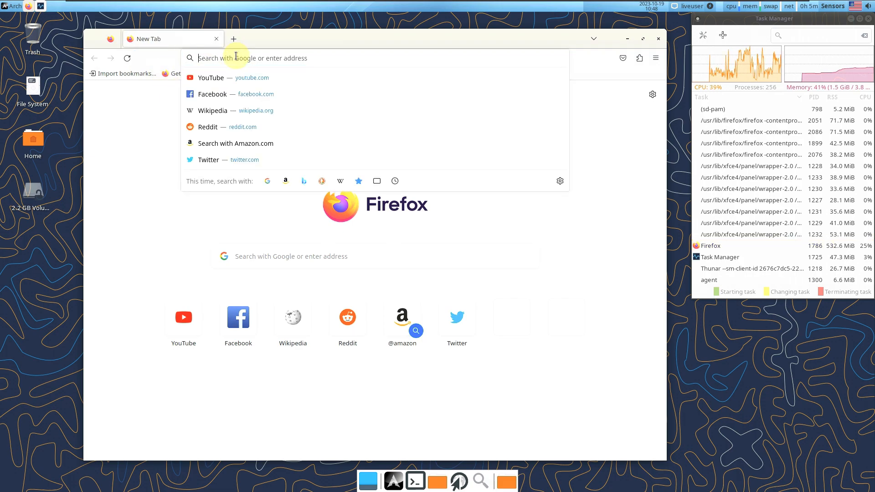
left_click(322, 181)
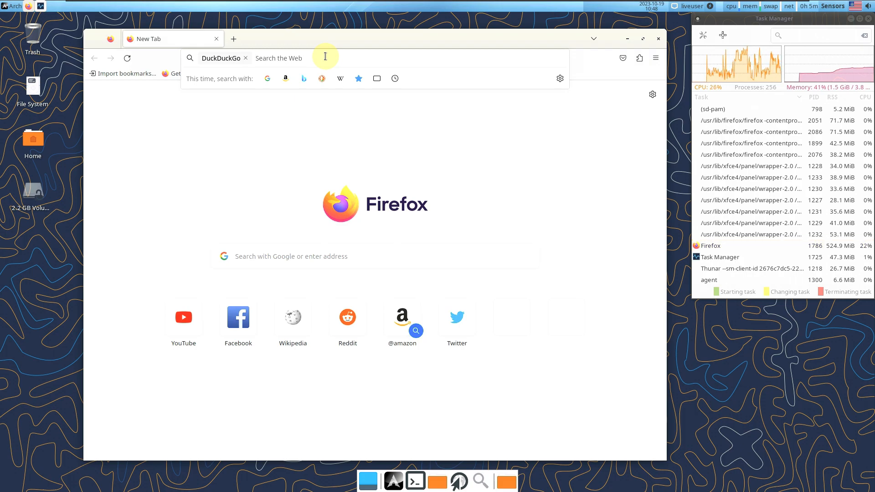
type("s")
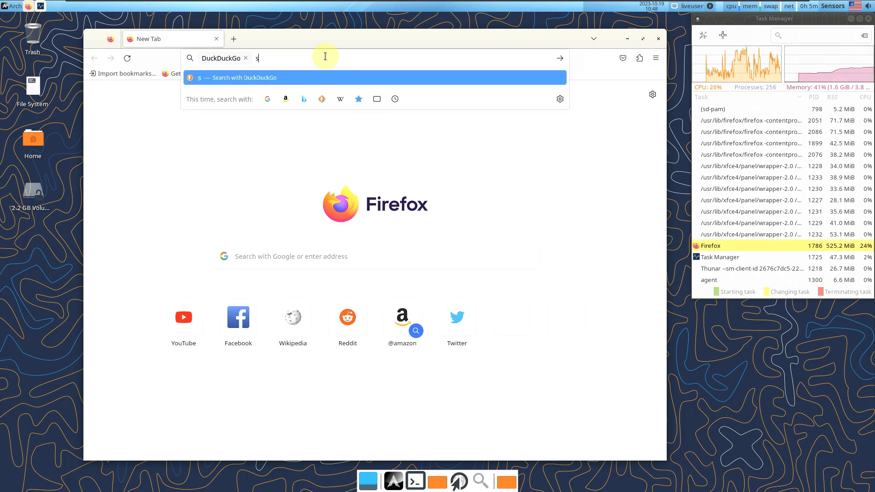
type("ourceforge")
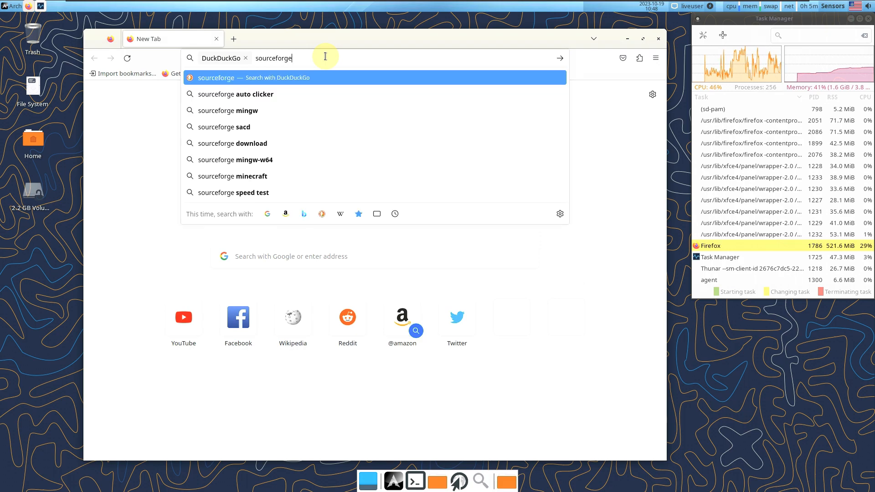
key("Return")
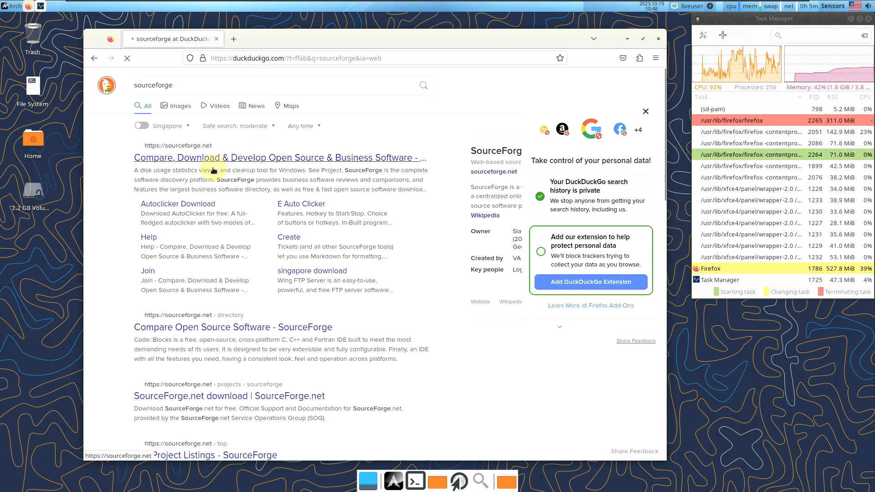
left_click(213, 166)
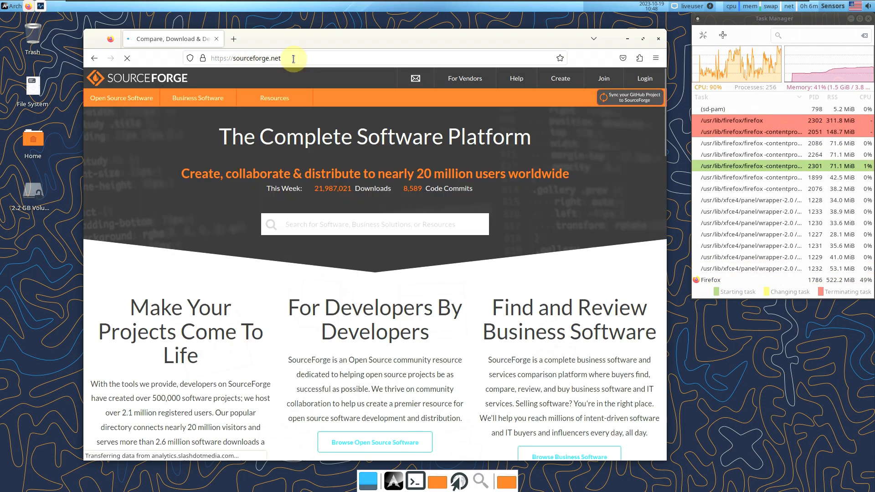
left_click(354, 222)
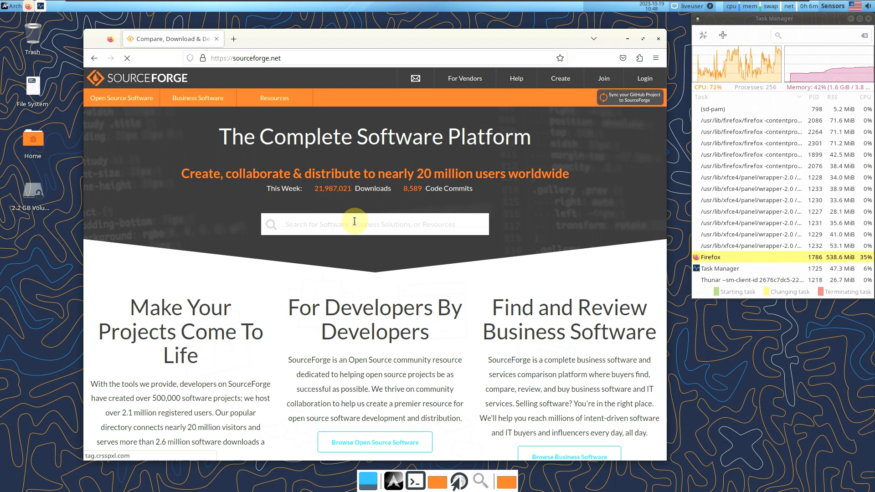
Search SourceForge for 'calam' and open the Calam-Arch-Installer.iso project's Files, arch-installer folder
type("ca")
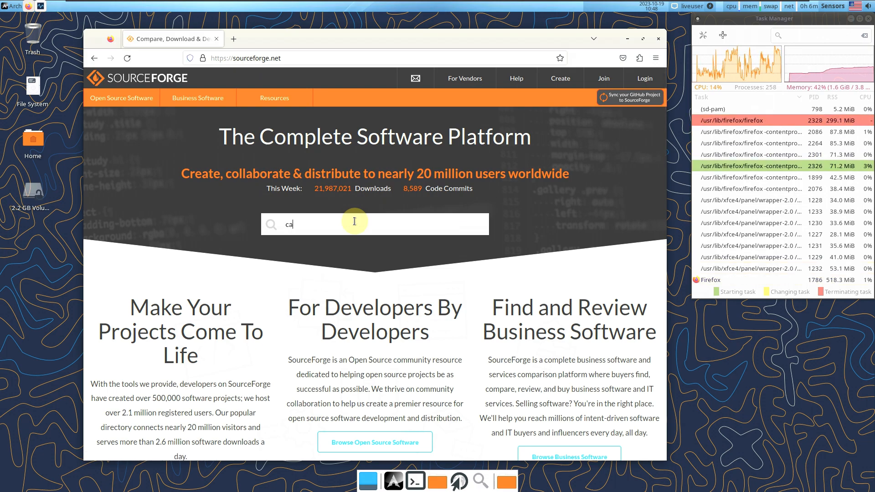
type("lam")
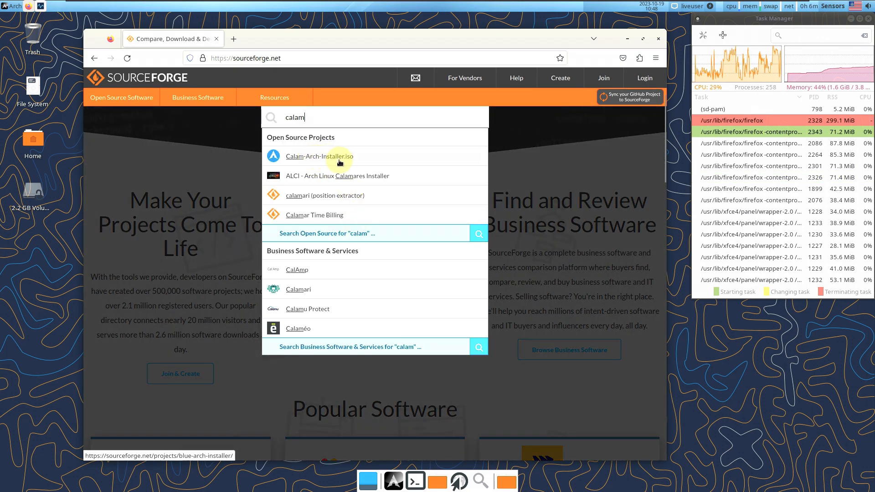
left_click(345, 162)
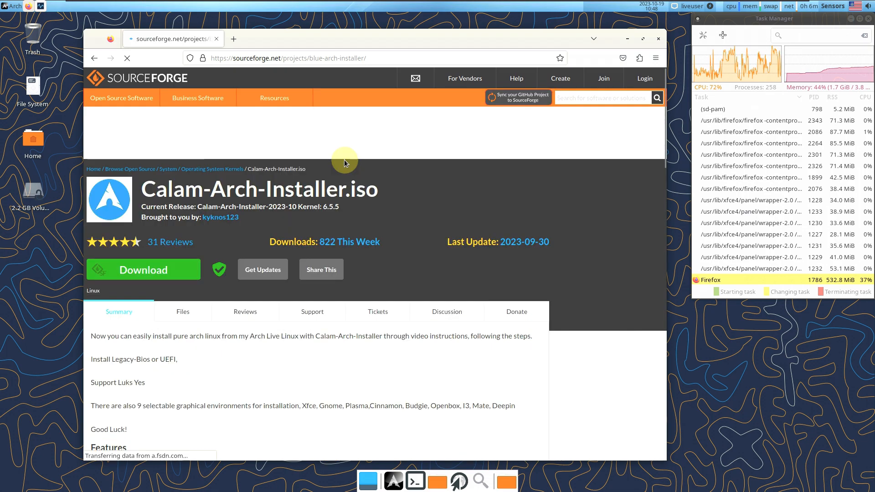
scroll(226, 239, "down", 3)
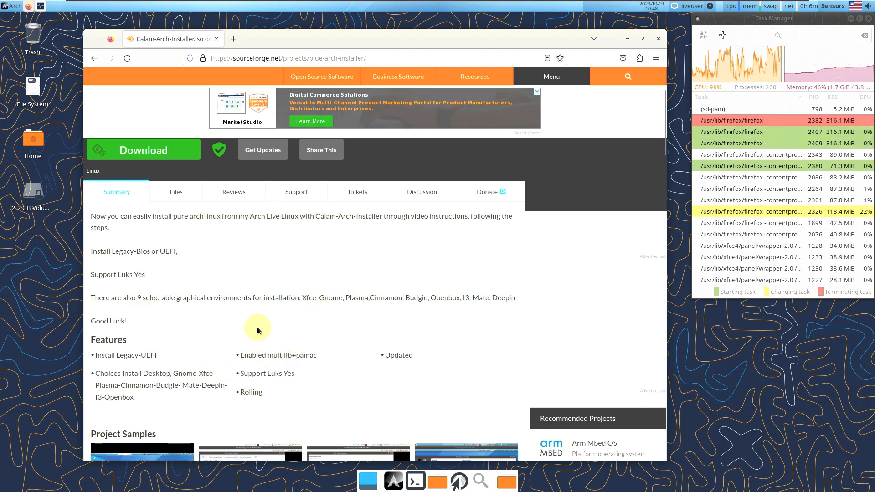
scroll(256, 305, "down", 4)
scroll(255, 306, "down", 6)
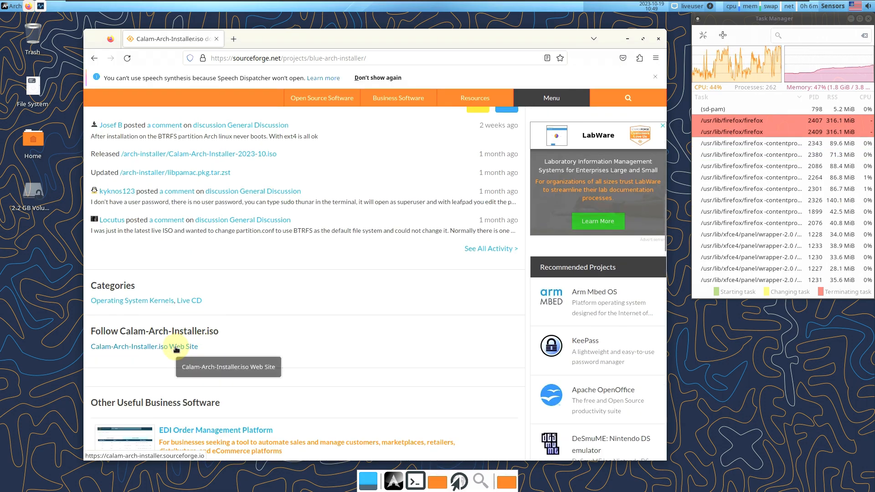
scroll(176, 349, "up", 10)
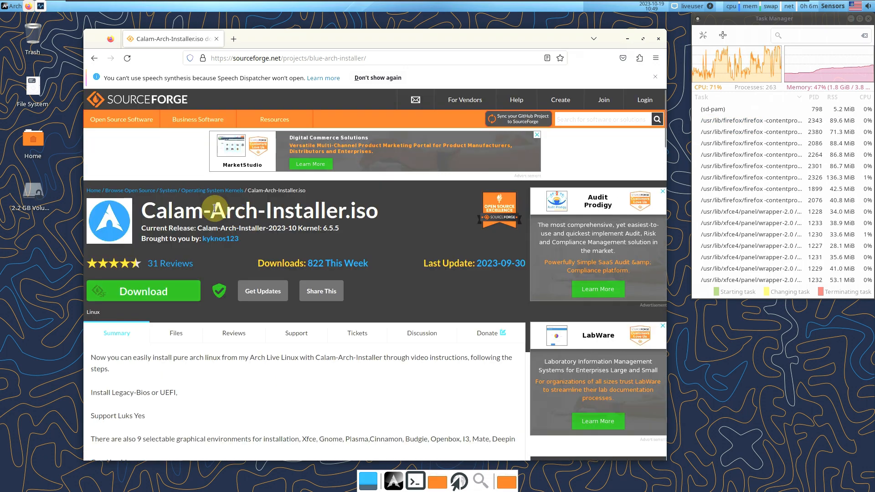
left_click(217, 334)
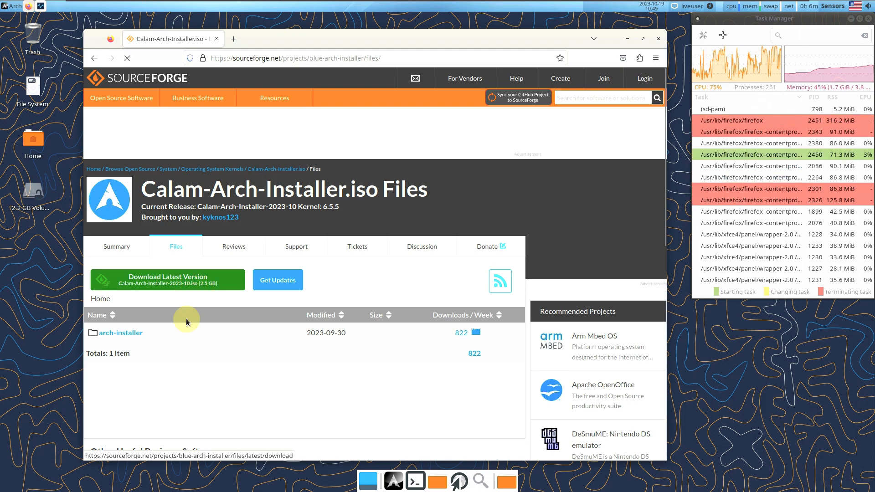
left_click(121, 336)
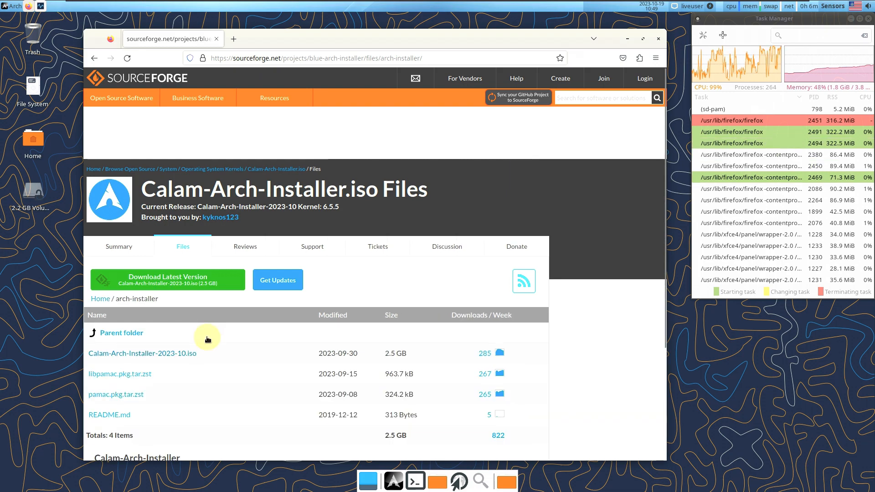
Open a new tab set to search with DuckDuckGo
left_click(232, 39)
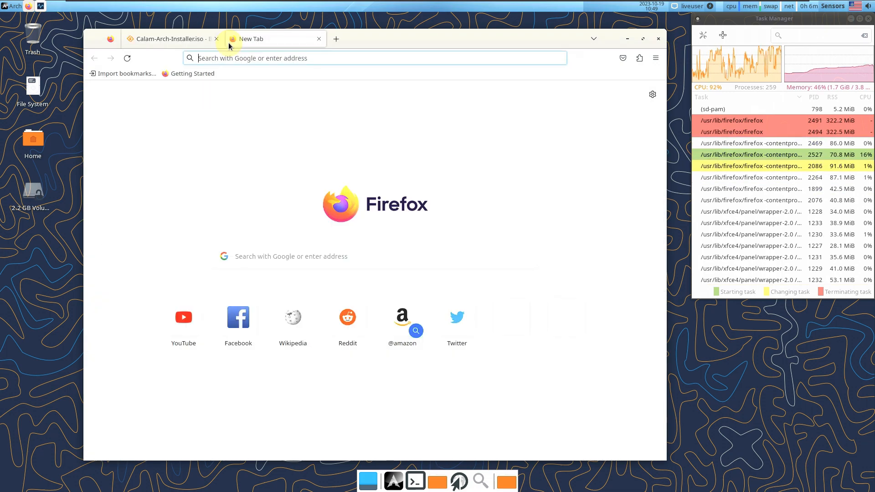
left_click(213, 59)
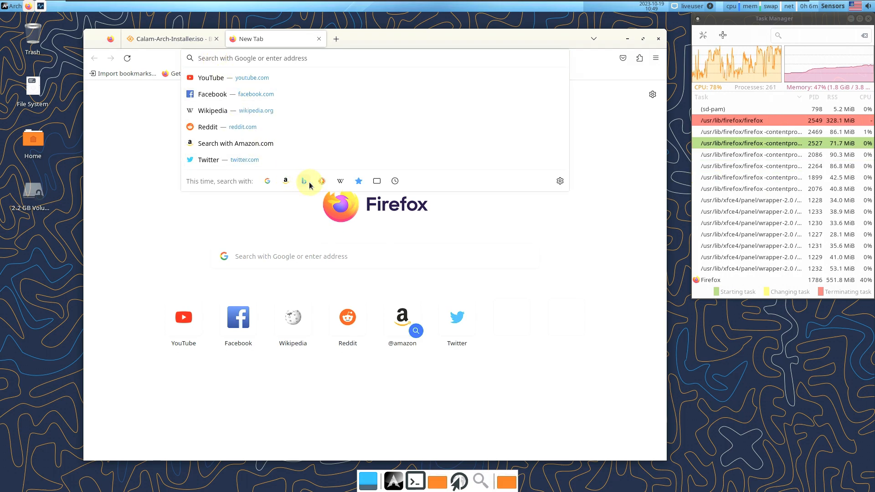
left_click(322, 181)
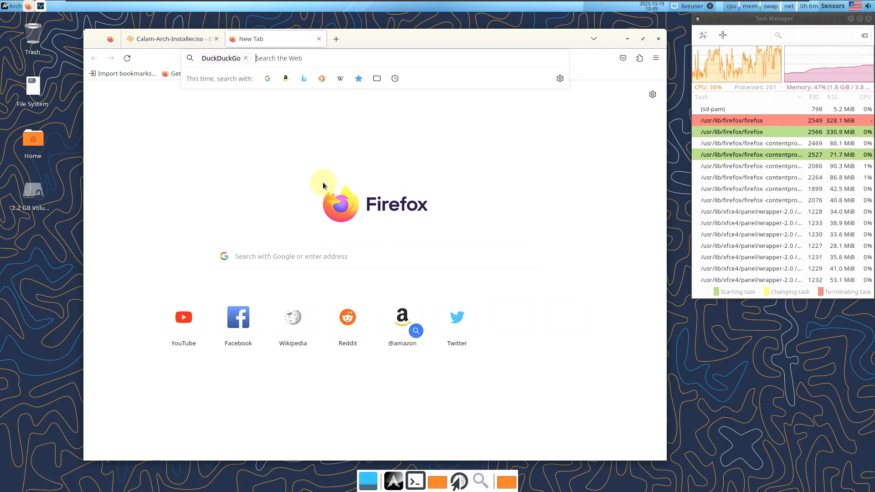
Return to the project's Summary page and highlight the 9 graphical environments sentence
left_click(157, 42)
left_click(105, 245)
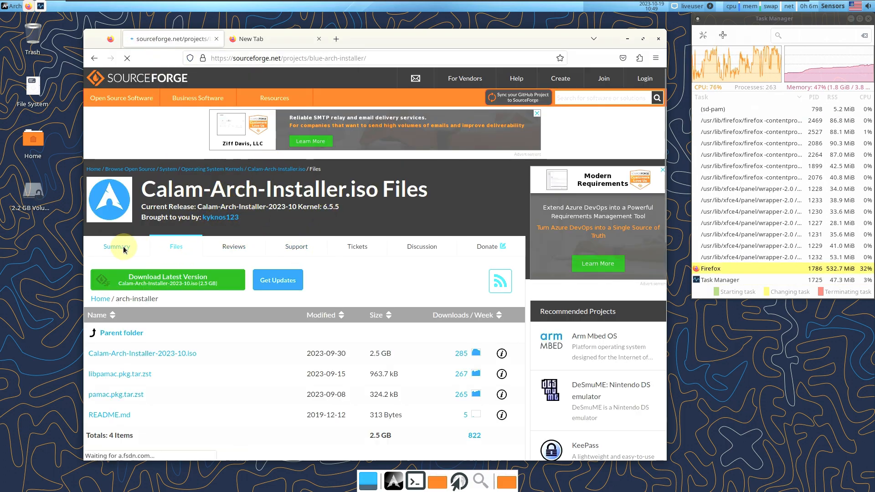
scroll(165, 286, "down", 3)
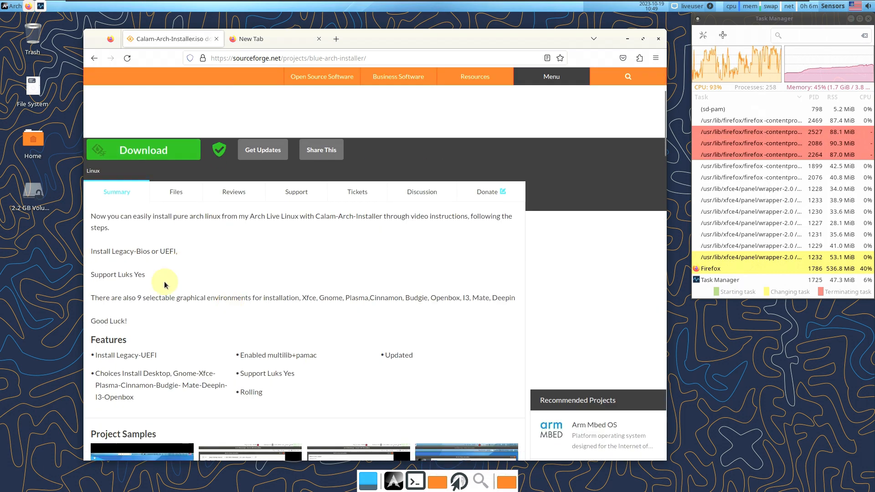
left_click_drag(138, 298, 259, 301)
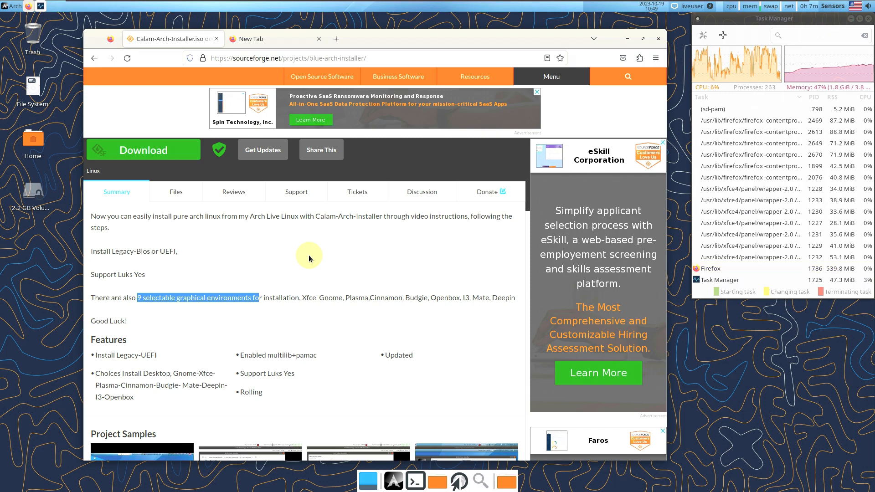
scroll(308, 255, "up", 3)
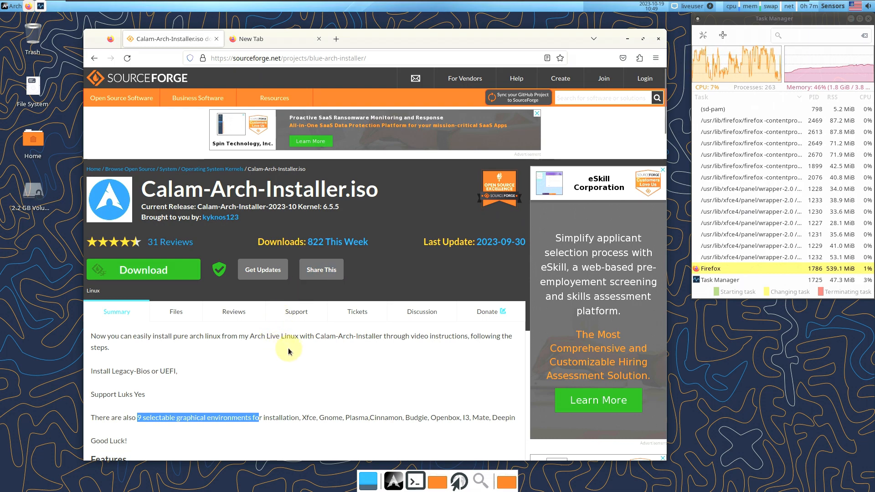
Search 'arch linux', open archlinux.org Downloads, and highlight release date 2023.10.14
left_click(293, 43)
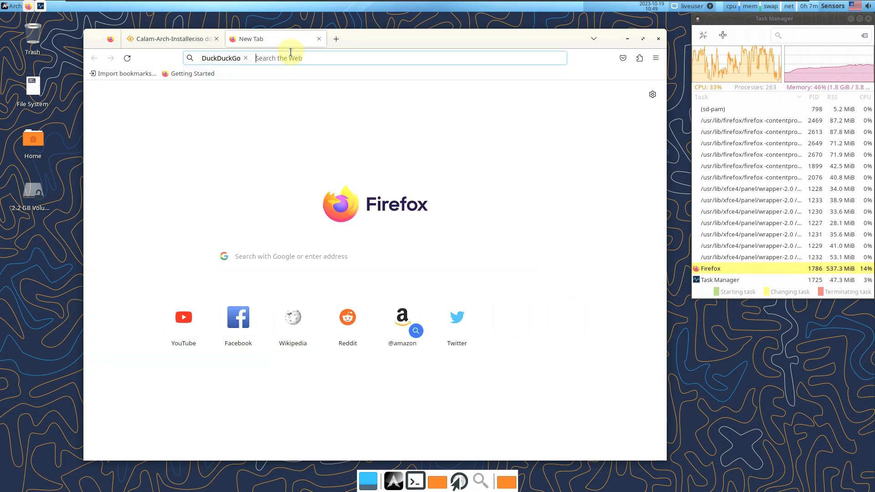
left_click(291, 55)
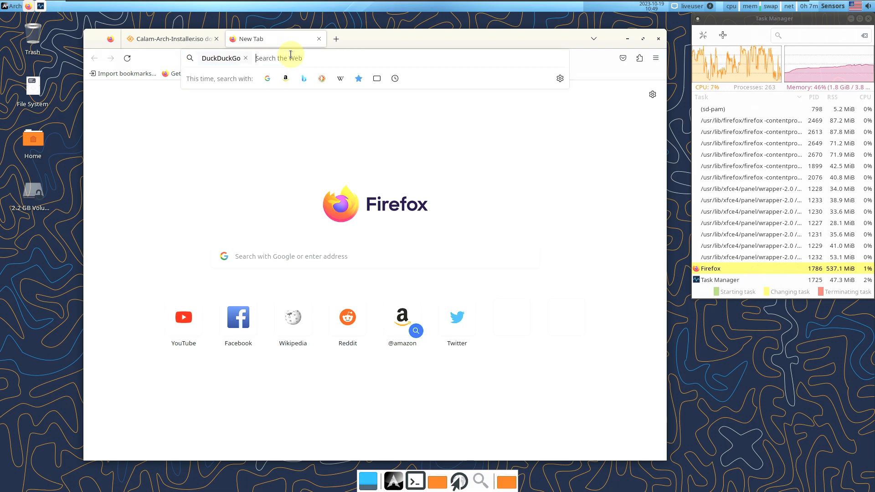
type("arch ")
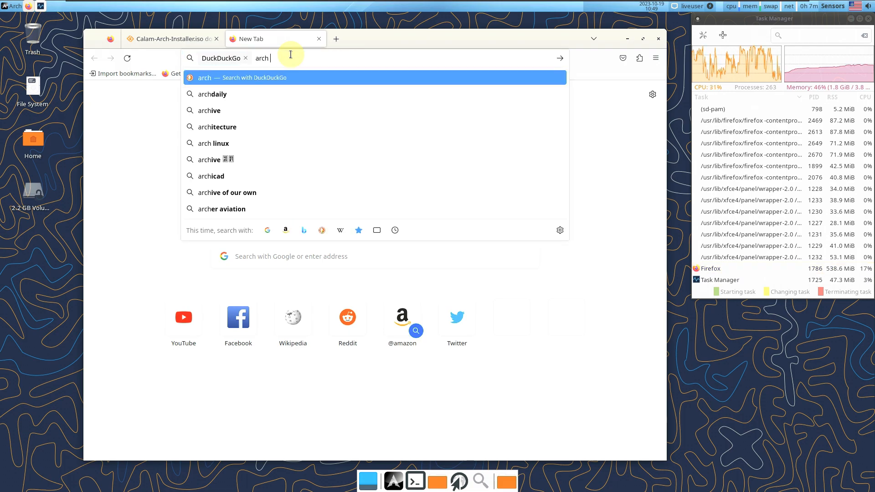
type("linux")
key("Return")
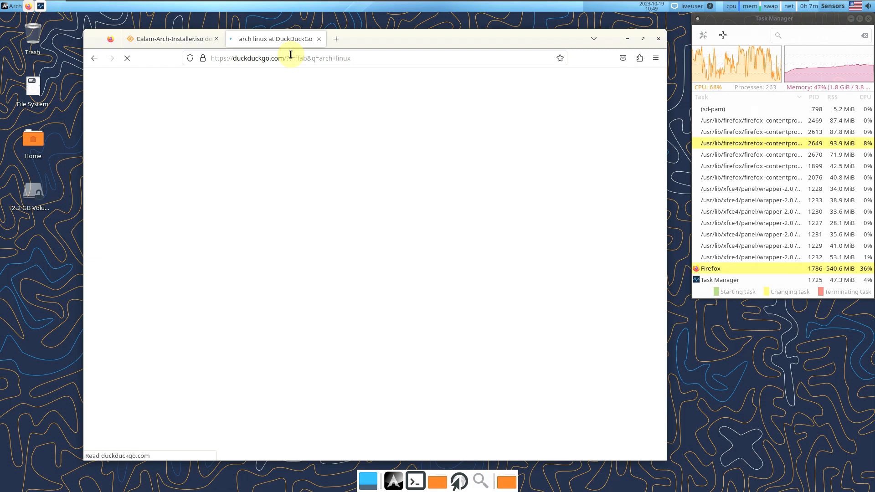
left_click(143, 39)
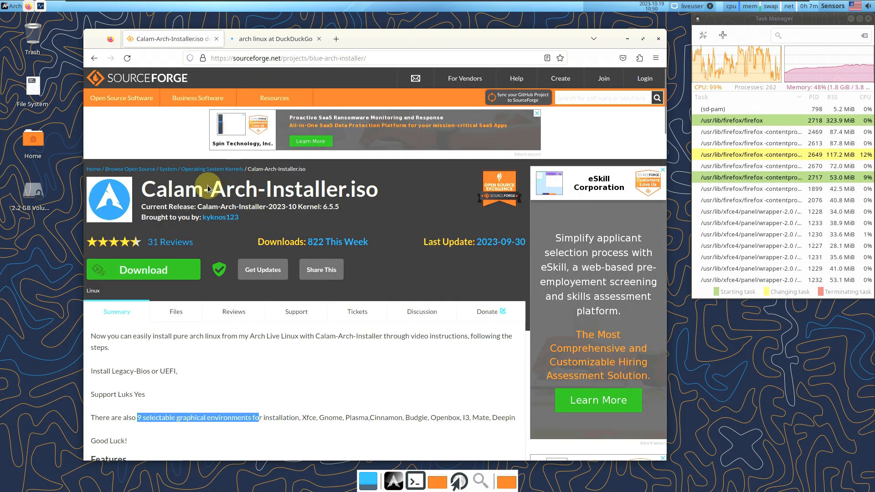
left_click(277, 43)
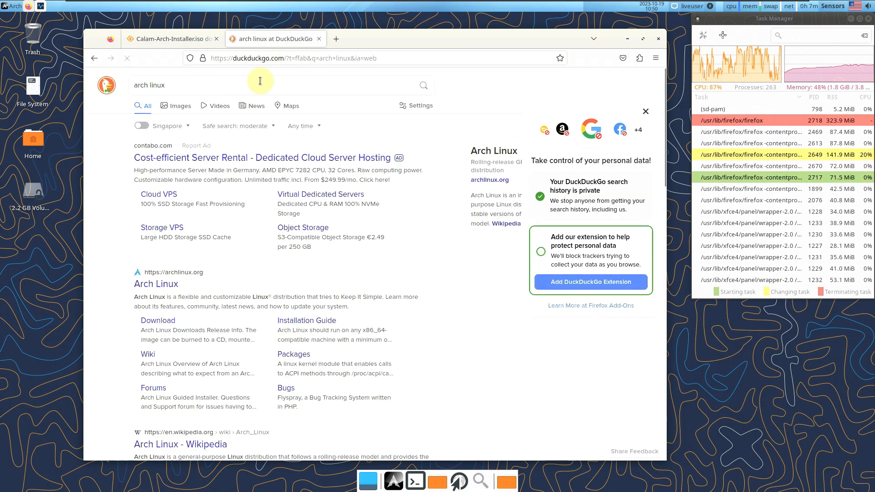
left_click(173, 289)
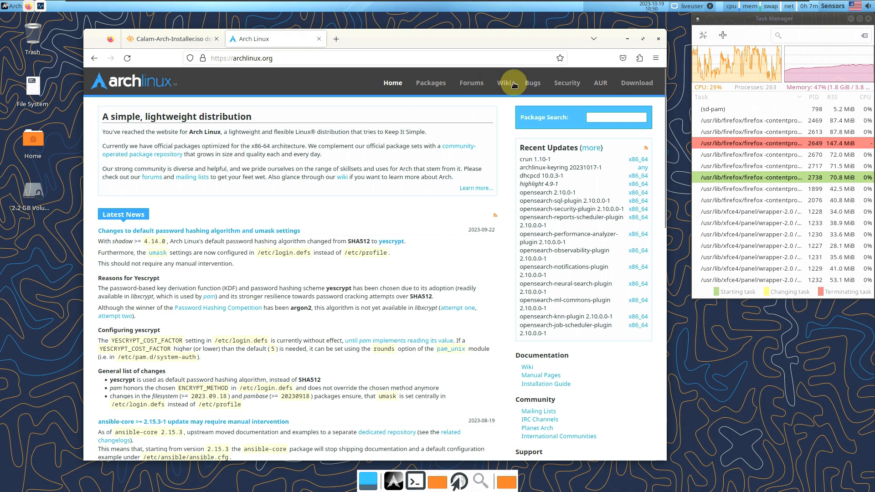
left_click(637, 89)
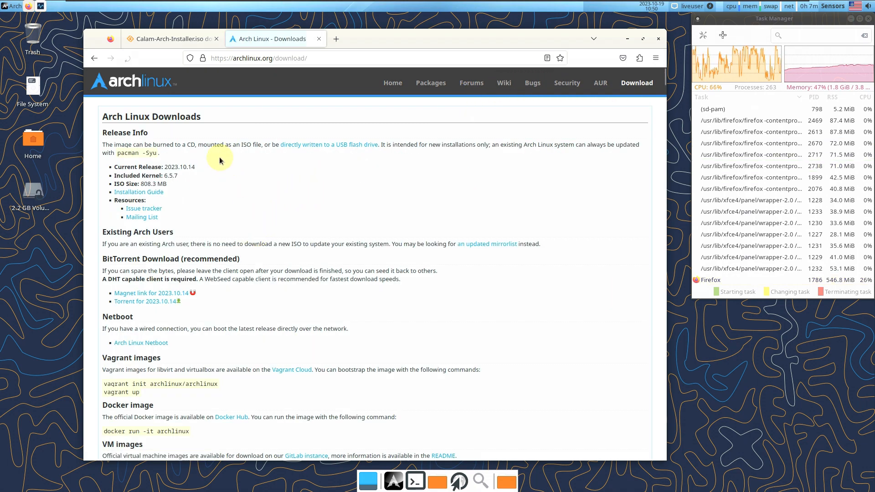
left_click_drag(200, 167, 162, 167)
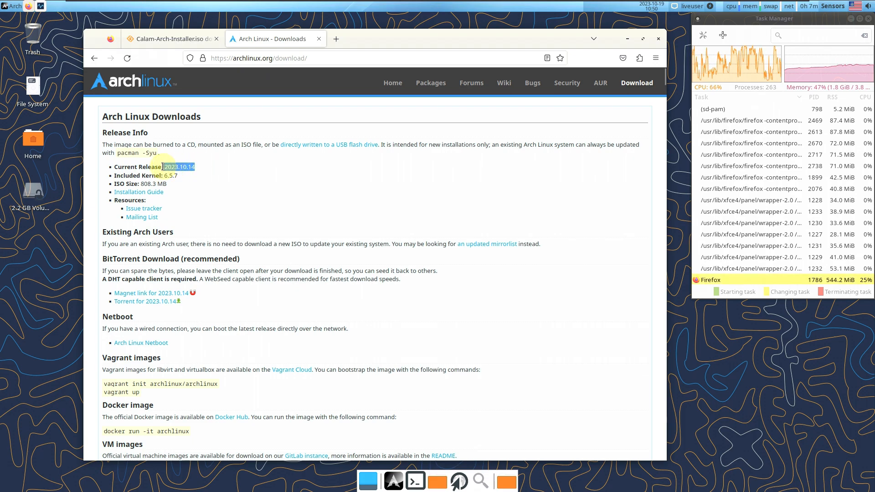
Recheck the project's Files listing, then highlight kernel 6.5.7 and ISO size 808.3 MB
left_click(174, 43)
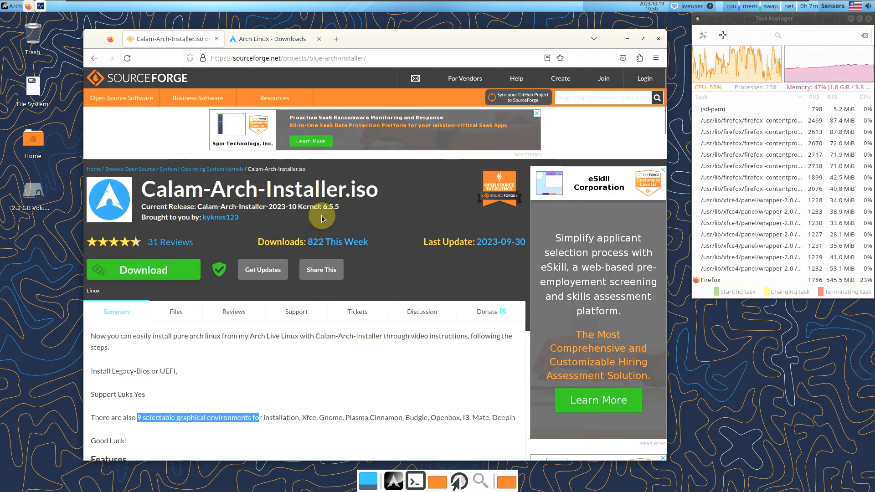
left_click(188, 308)
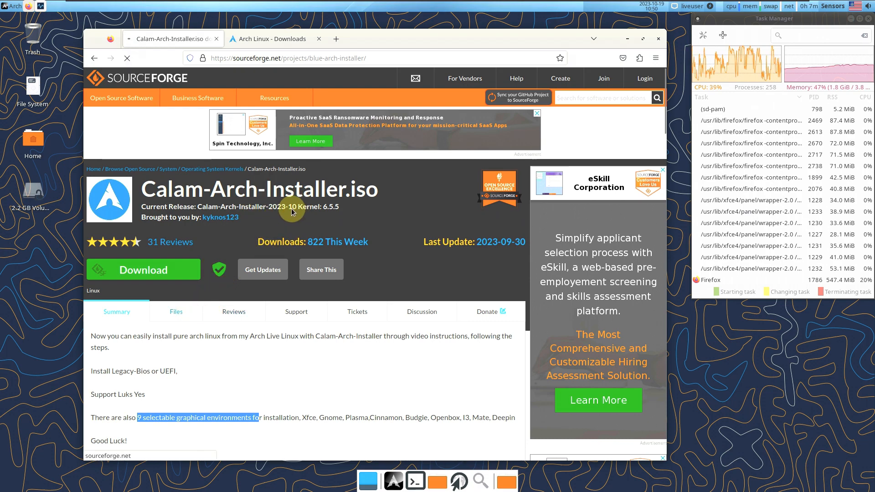
scroll(301, 212, "down", 2)
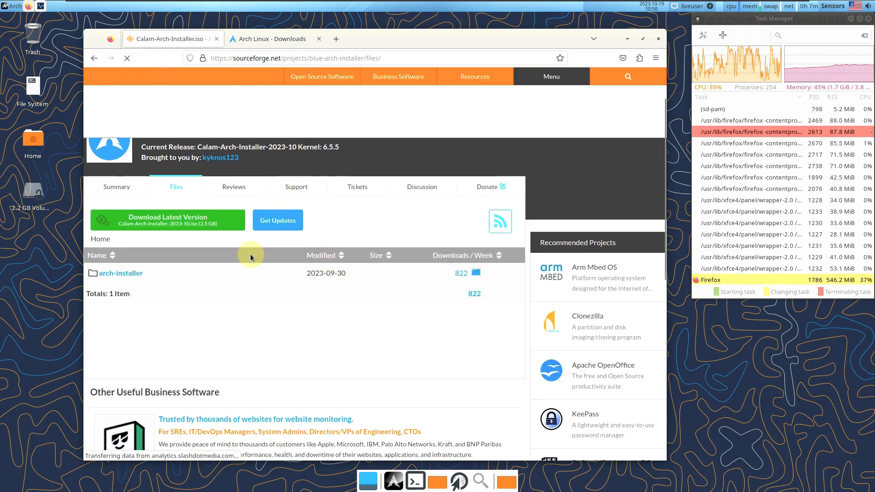
left_click(273, 38)
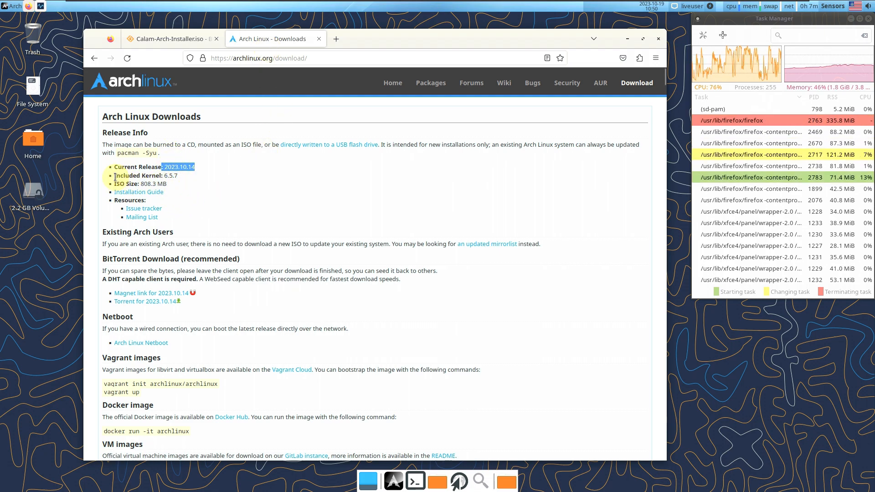
left_click_drag(115, 177, 183, 183)
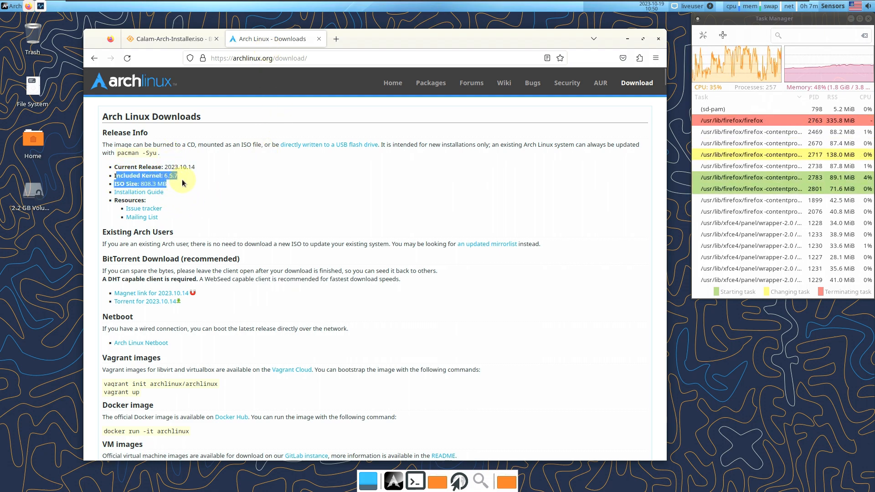
Open a terminal and run uname -a and uname -r, showing kernel 6.5.5-arch1-1
left_click(416, 482)
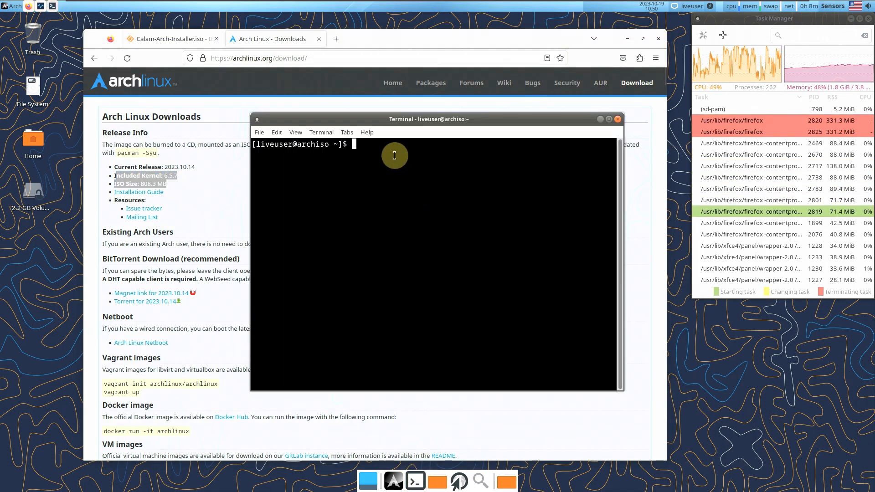
type("uname")
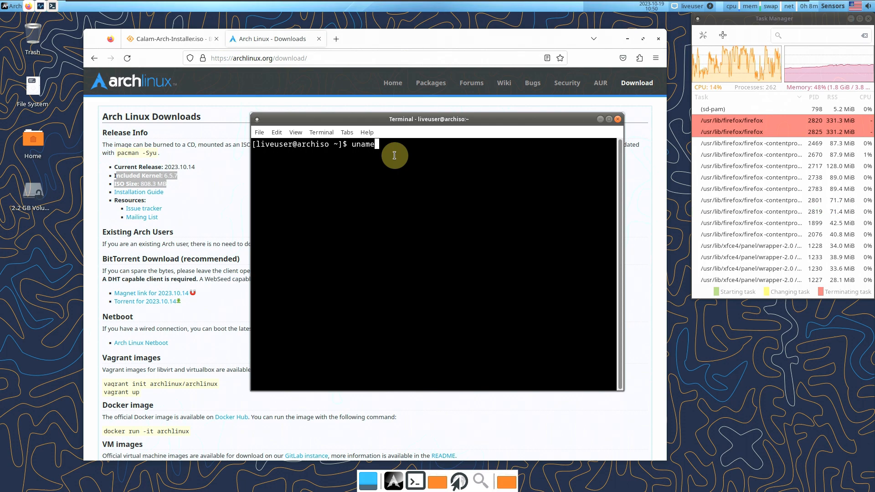
type(" -a")
key("Return")
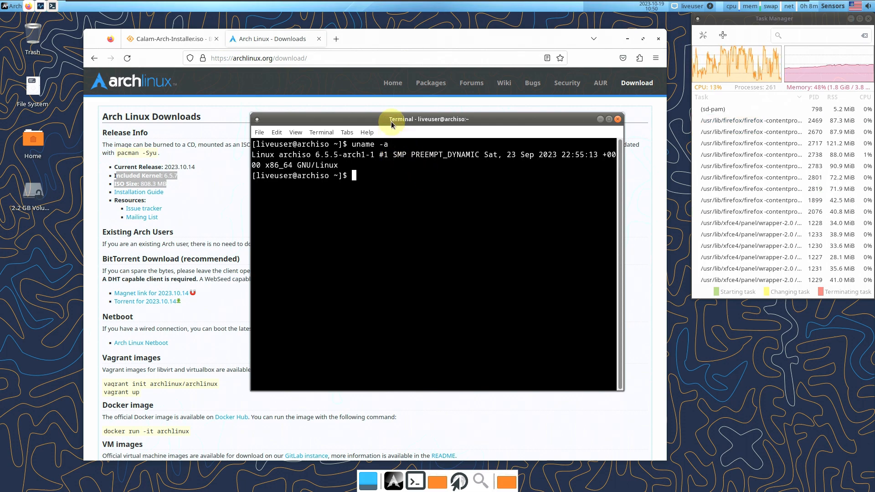
left_click_drag(390, 122, 507, 125)
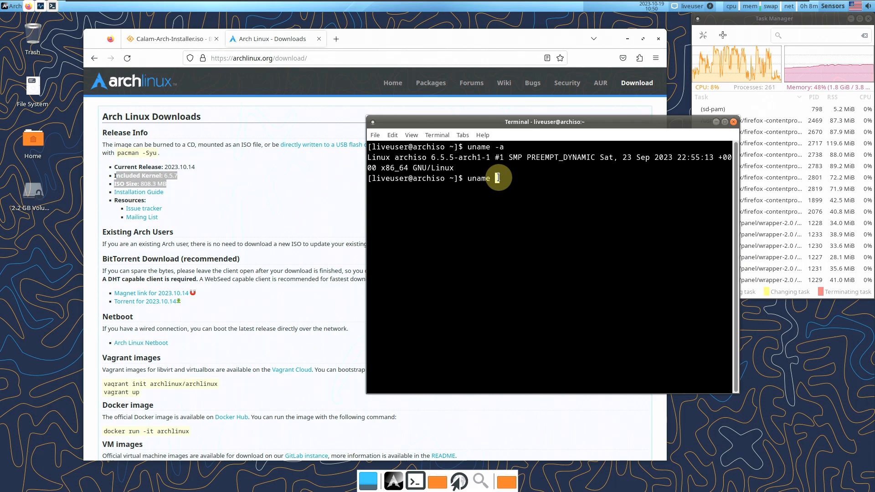
type("-r")
key("Return")
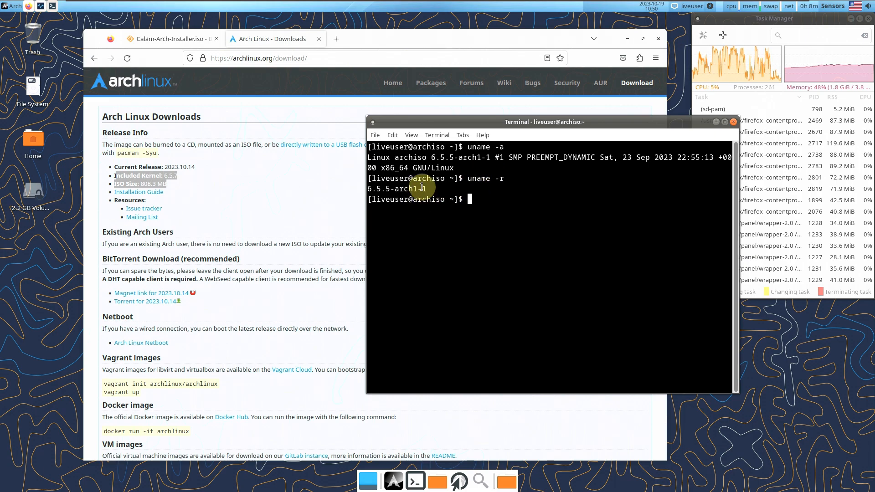
Bring Firefox forward and highlight the Arch ISO's included kernel version 6.5.7
left_click(195, 191)
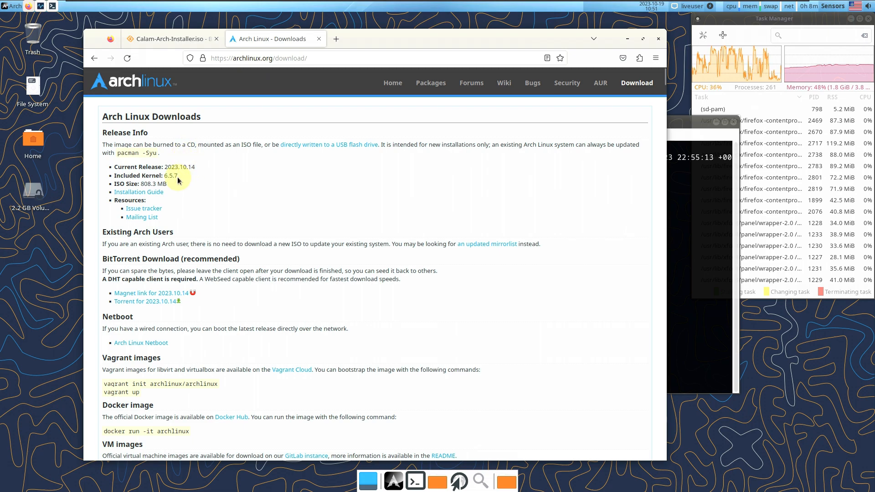
left_click_drag(177, 178, 162, 176)
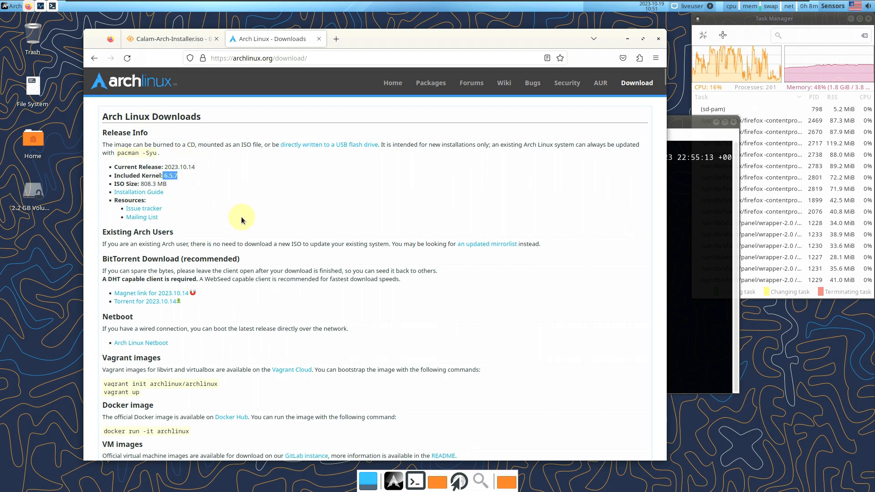
scroll(241, 217, "down", 8)
scroll(332, 165, "up", 8)
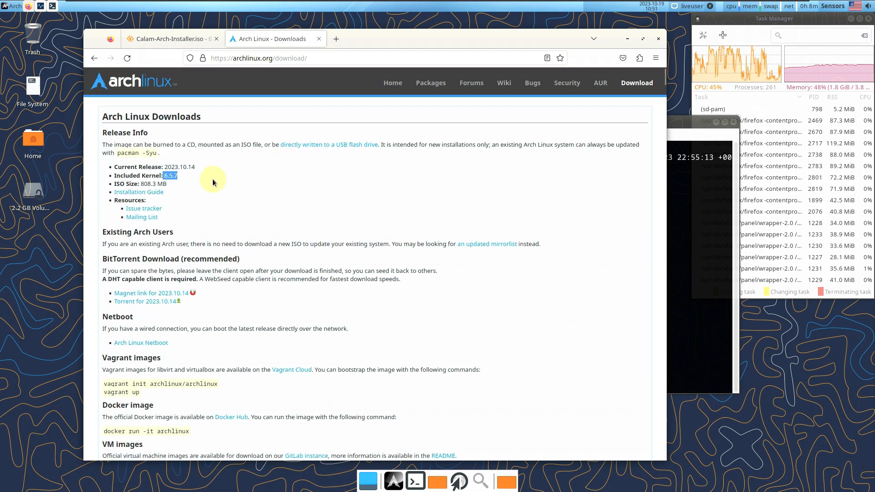
Review the Calam-Arch-Installer SourceForge page, return to Arch Linux Downloads, and close Firefox
left_click(164, 40)
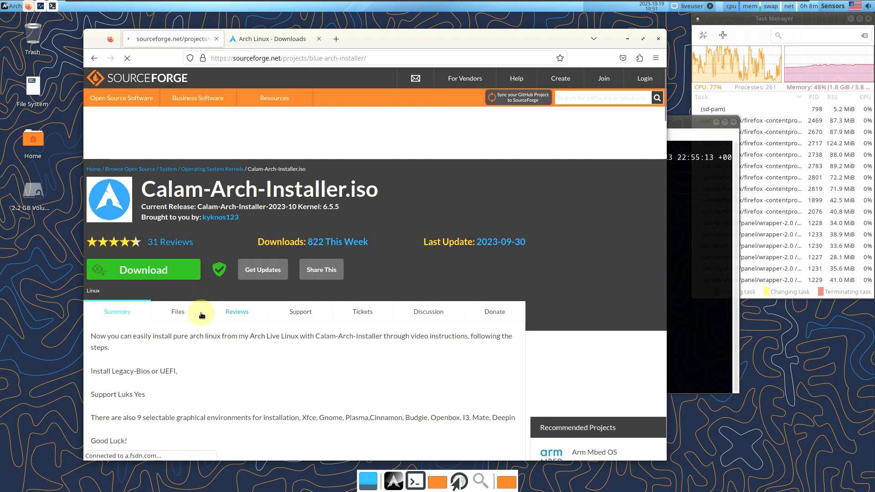
scroll(227, 333, "down", 1)
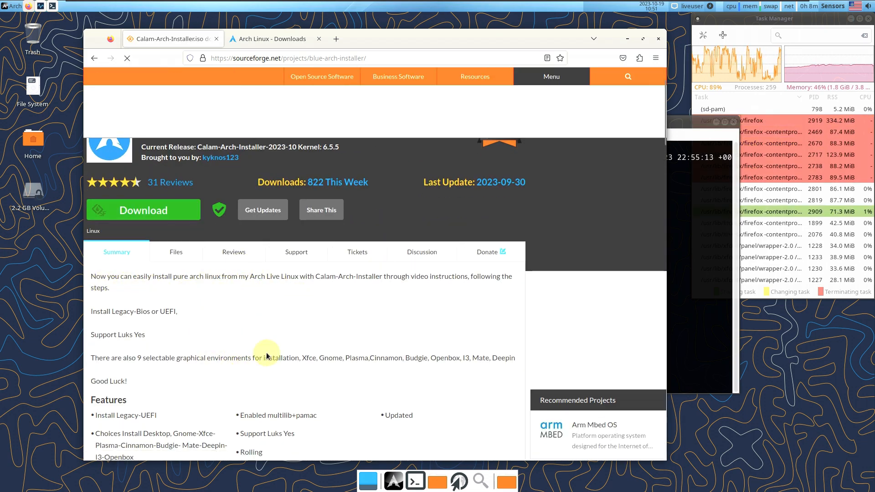
scroll(271, 347, "down", 1)
scroll(271, 346, "down", 1)
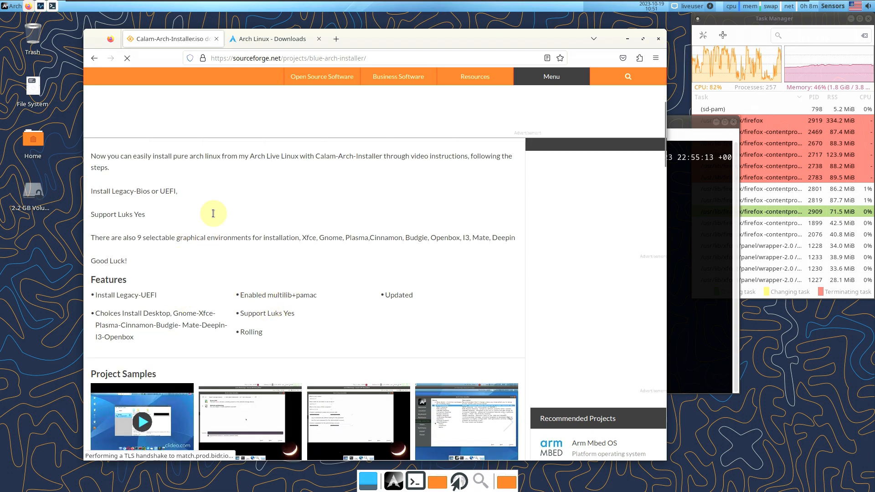
left_click(256, 41)
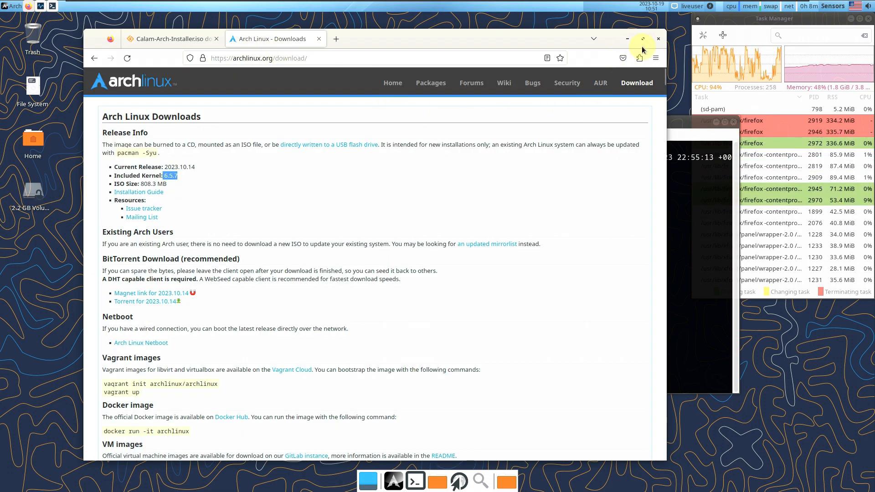
left_click(657, 43)
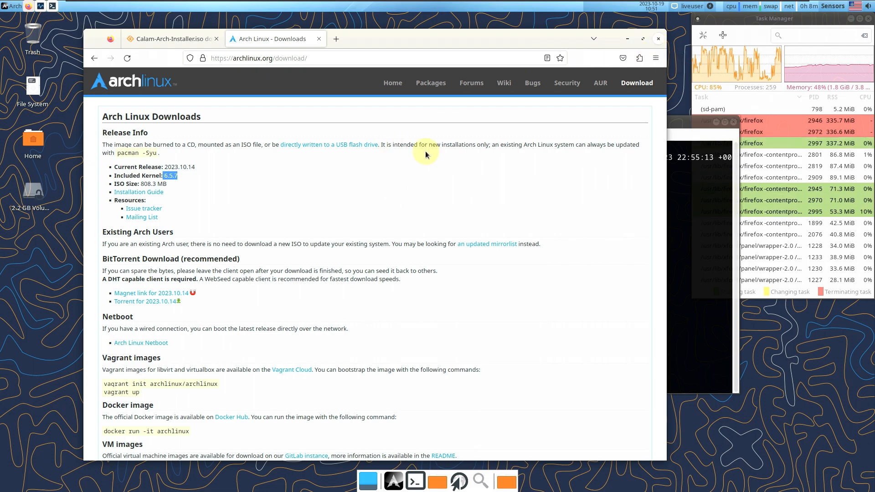
Move the terminal window to the top-left, widen it, and view its About version information
left_click_drag(594, 119, 276, 72)
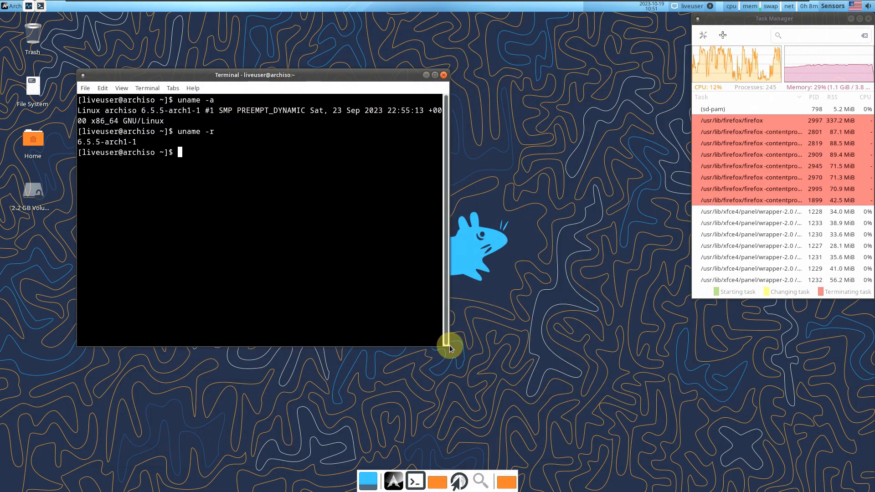
left_click_drag(448, 346, 644, 472)
left_click_drag(424, 75, 367, 41)
left_click(130, 53)
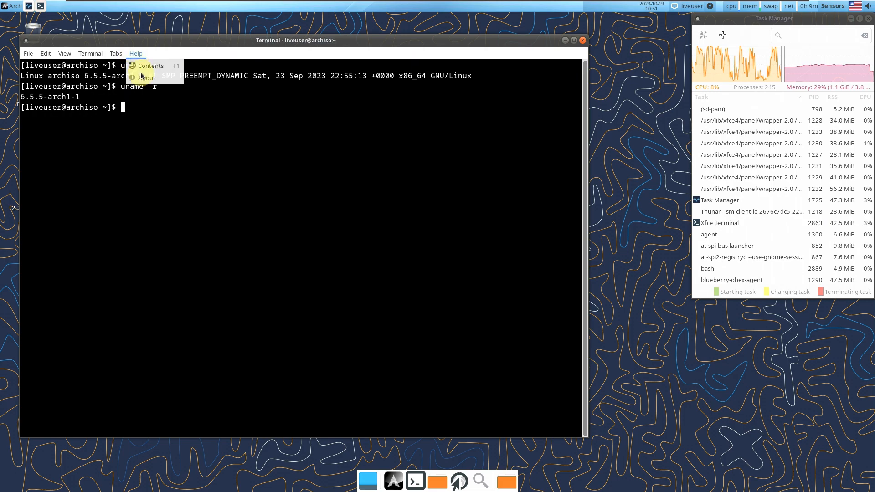
left_click(155, 78)
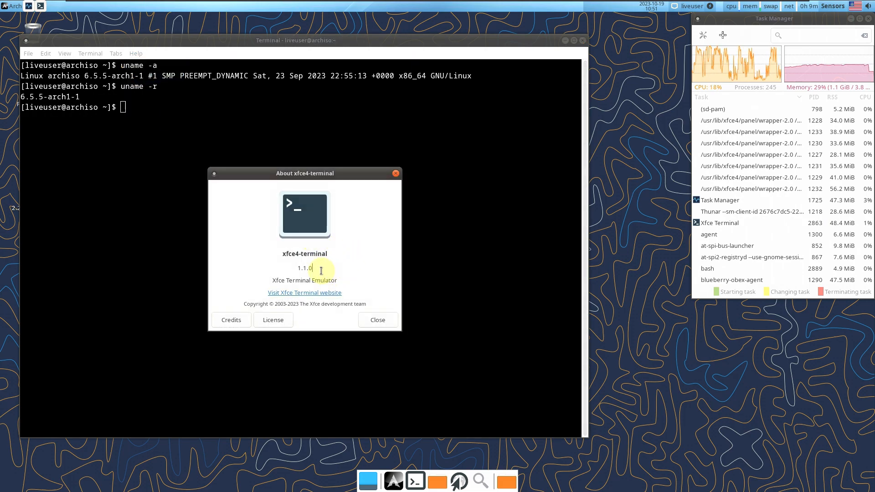
left_click(377, 322)
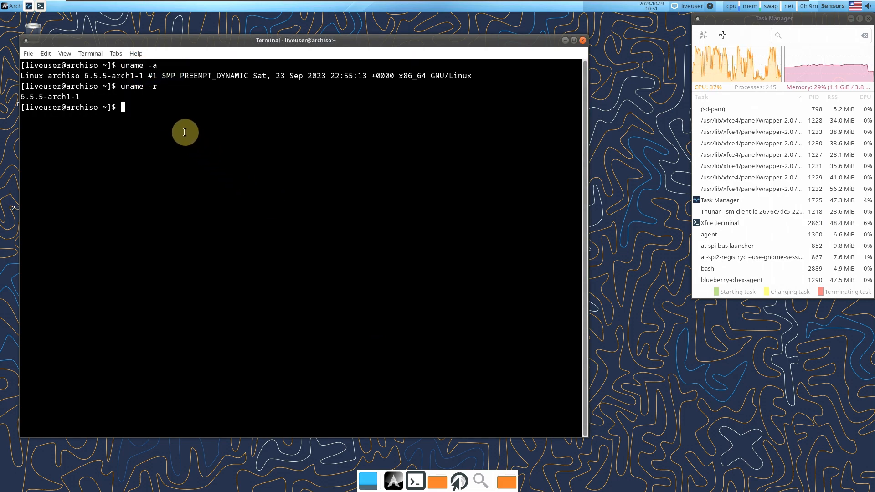
Run inxi and highlight its CPU, kernel/memory, 0/60 GiB storage and inxi version lines
type("inxi")
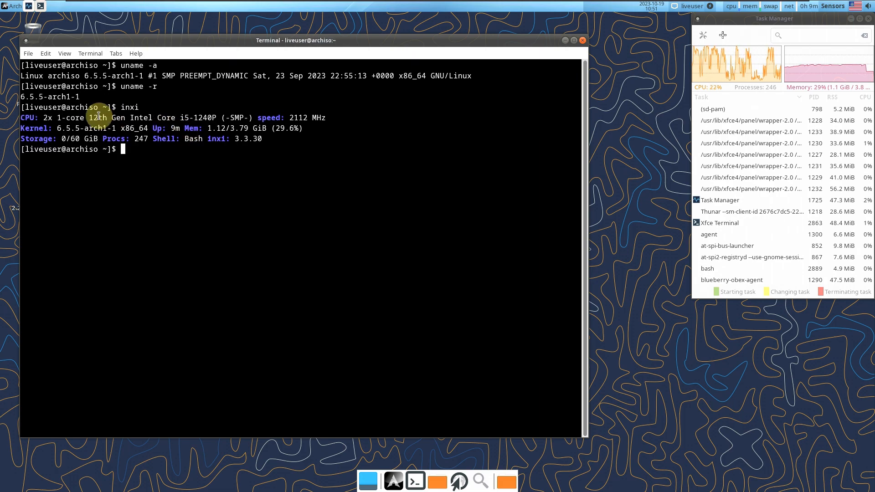
left_click_drag(21, 117, 337, 117)
left_click(332, 153)
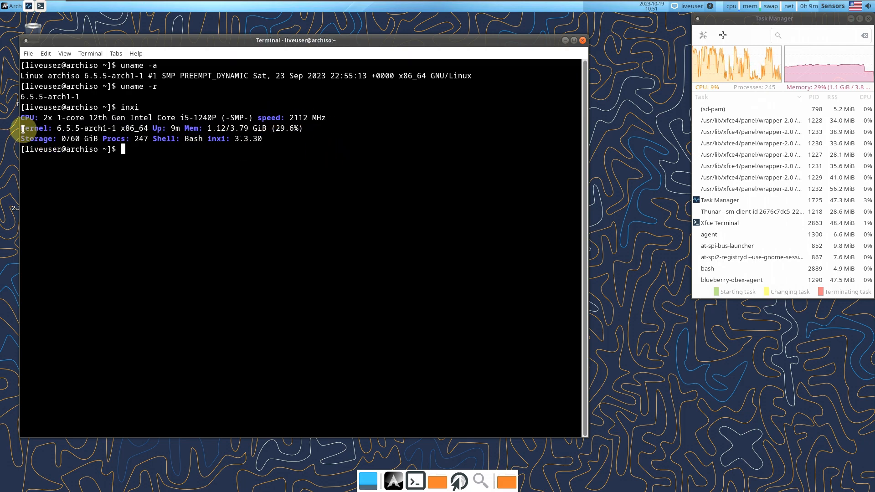
left_click_drag(23, 129, 312, 129)
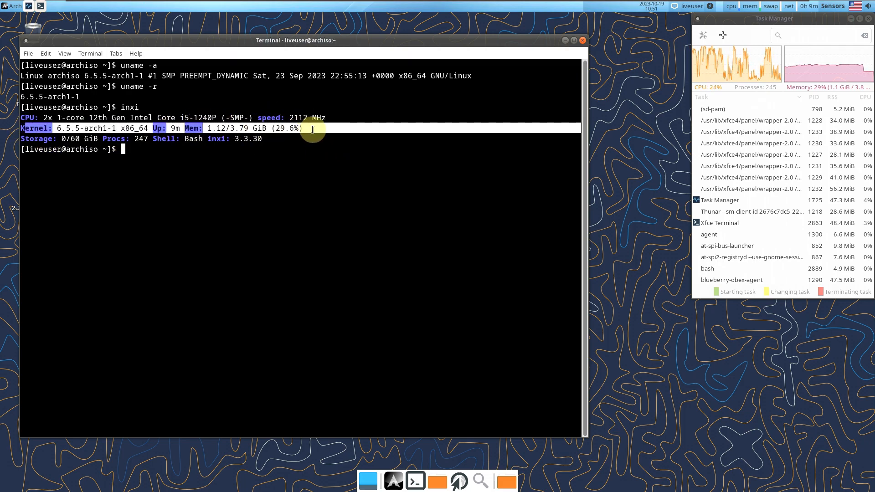
left_click(220, 145)
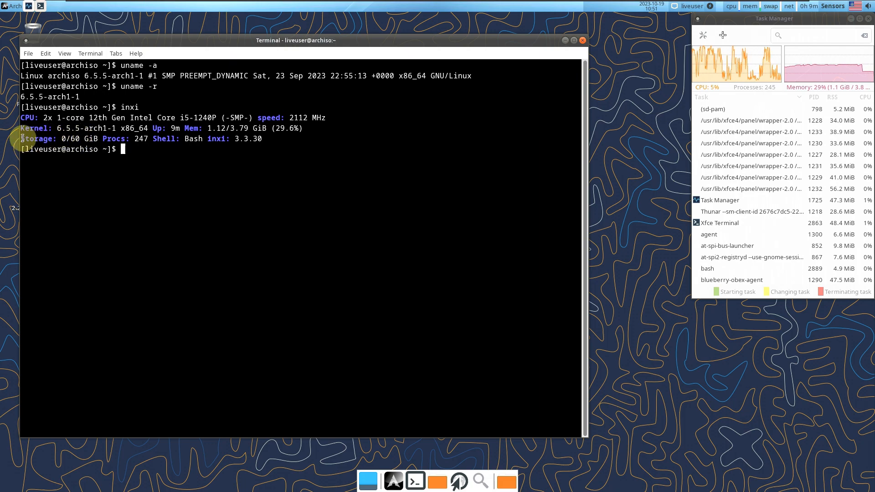
left_click_drag(23, 138, 149, 139)
left_click(150, 203)
left_click(151, 154)
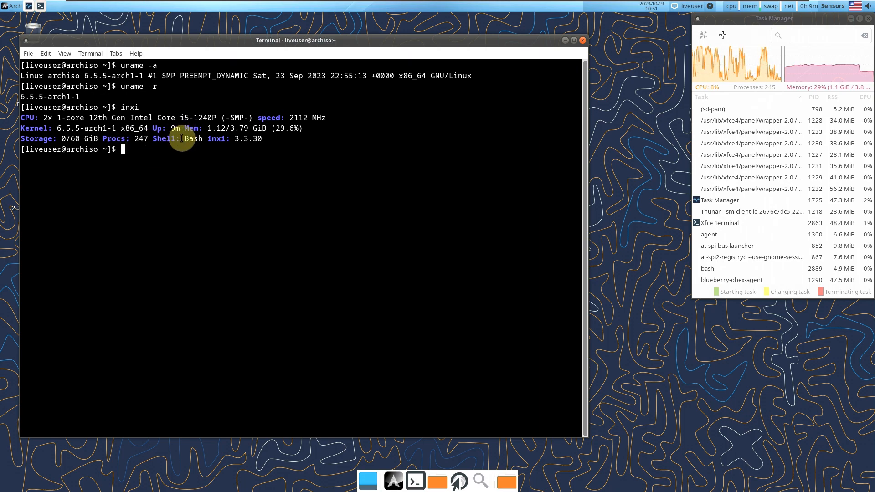
left_click_drag(208, 139, 268, 142)
left_click(240, 149)
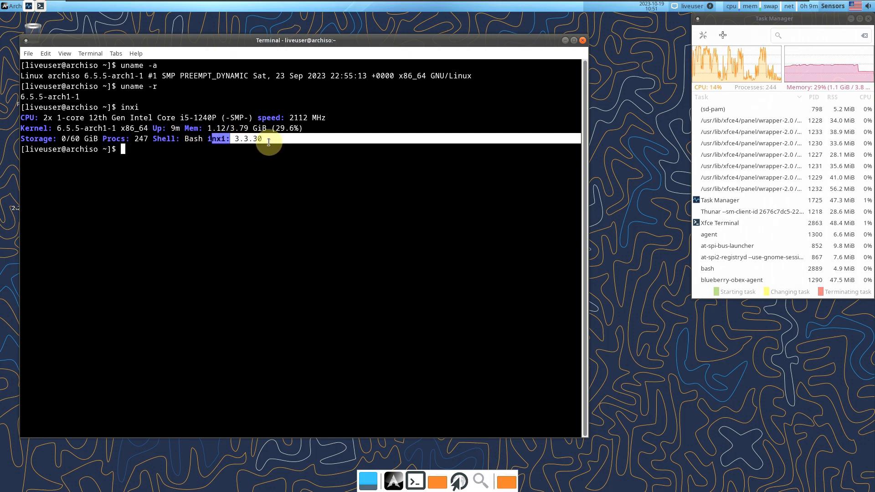
left_click(205, 153)
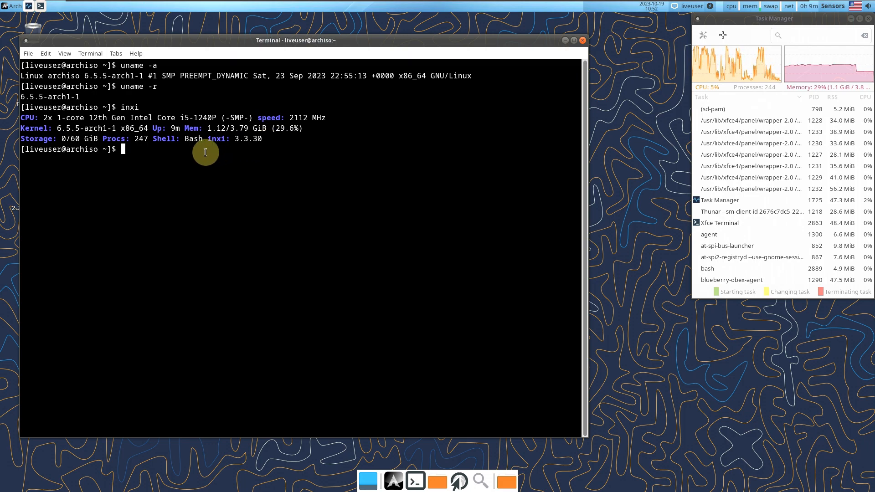
Run inxi -b and highlight its kernel, Machine, CPU, graphics driver 2.20.0.0 and Display entries
type("inxi -b")
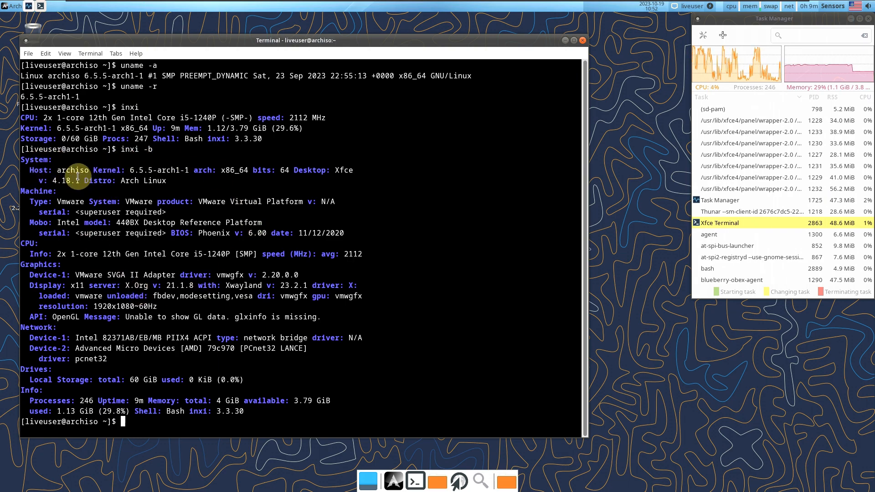
left_click_drag(95, 171, 168, 183)
left_click(224, 185)
left_click(291, 176)
left_click(173, 189)
left_click(172, 201)
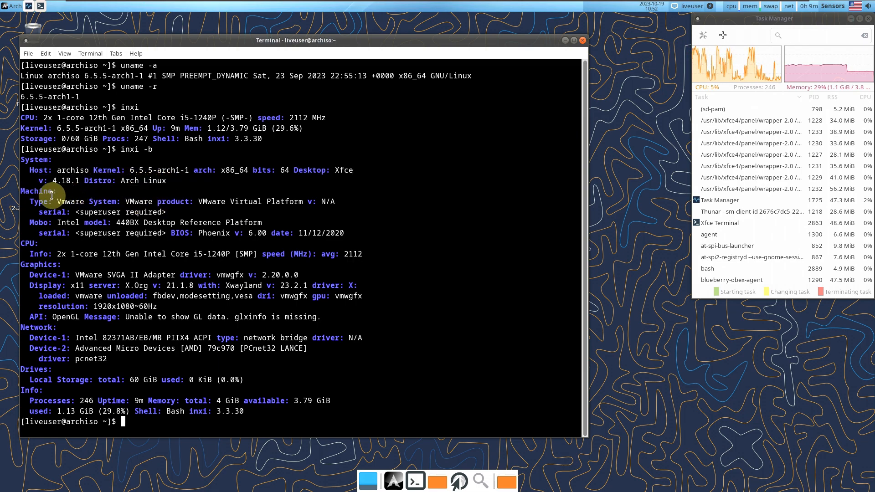
left_click_drag(23, 191, 235, 212)
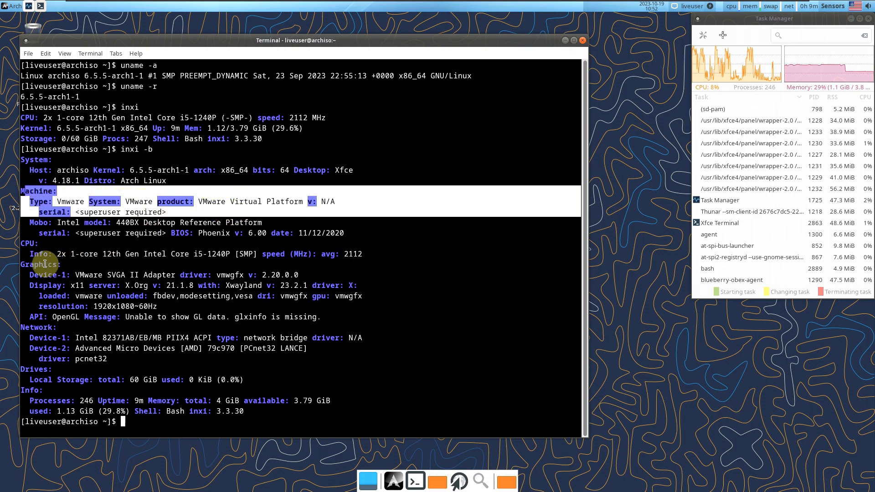
left_click(27, 244)
left_click_drag(27, 244, 221, 254)
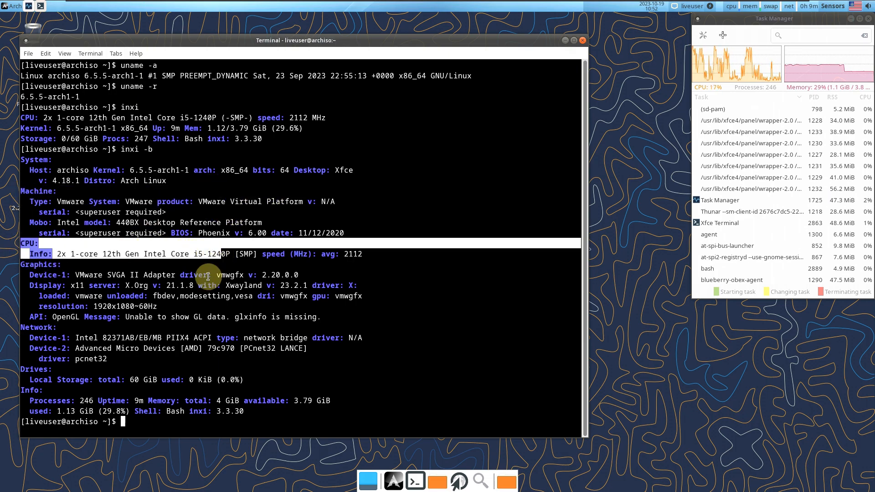
left_click(233, 275)
left_click_drag(222, 275, 319, 275)
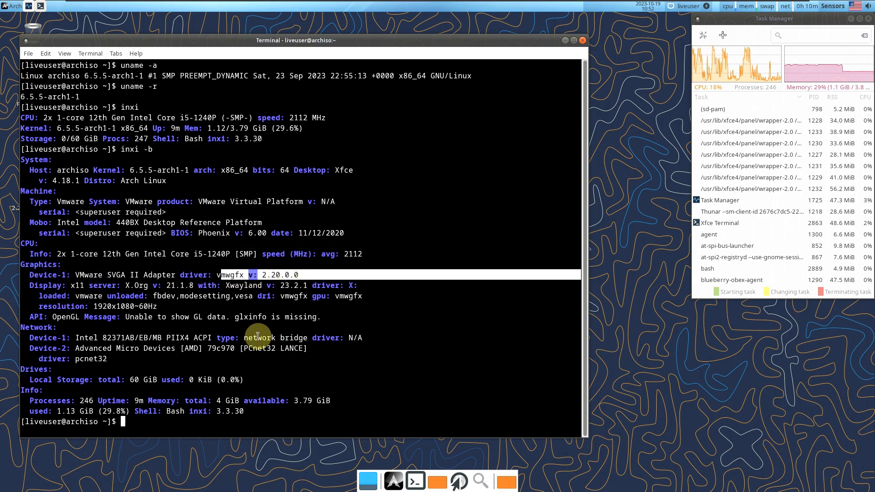
left_click(162, 300)
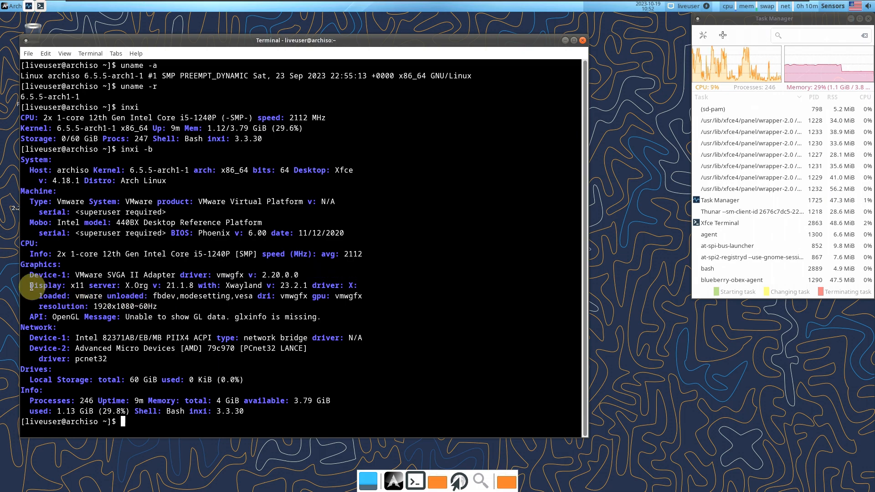
left_click_drag(28, 287, 304, 287)
left_click(136, 285)
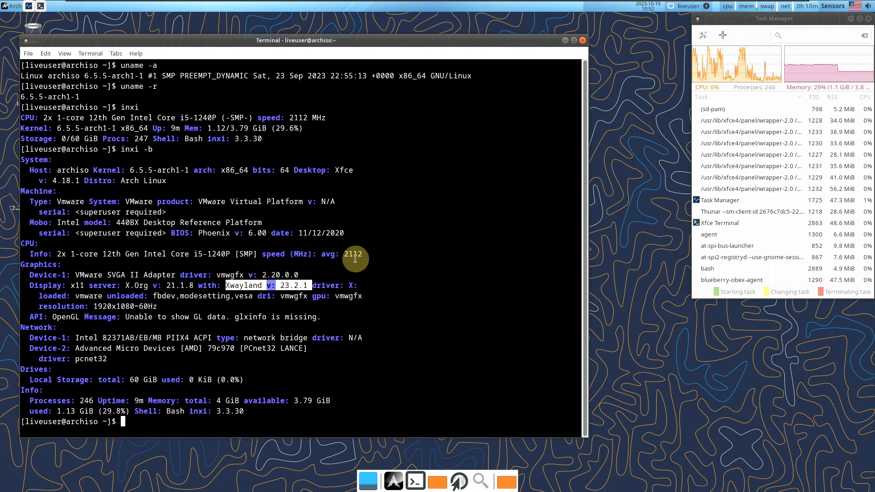
Highlight the 1920x1080~60Hz resolution, storage usage, 246 processes and 1.13/3.79 GiB memory figures
left_click_drag(159, 307, 39, 306)
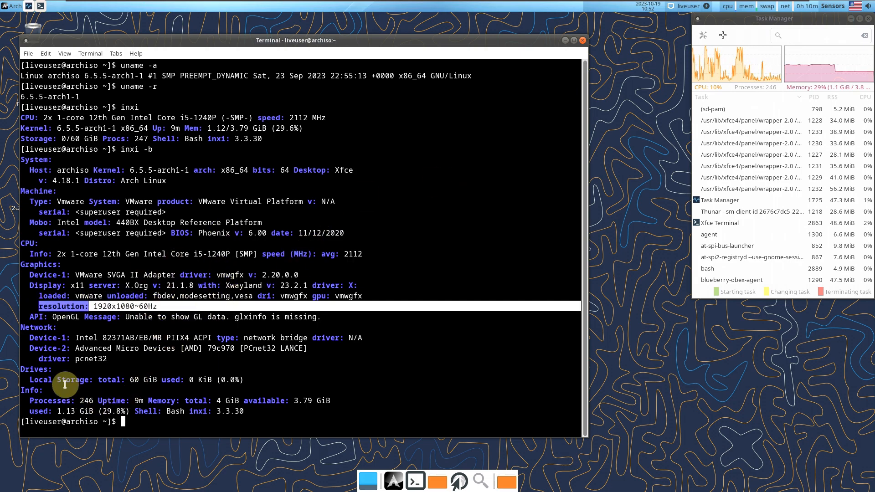
left_click_drag(61, 380, 230, 379)
left_click(287, 365)
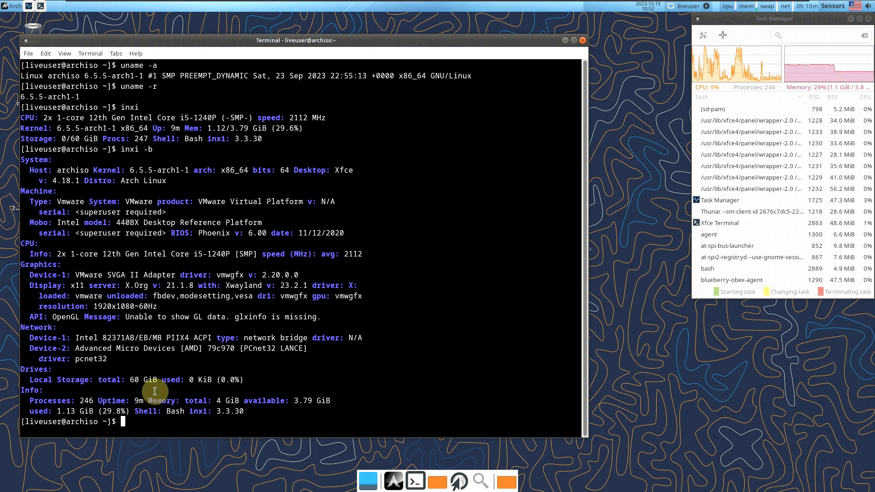
left_click_drag(30, 401, 112, 401)
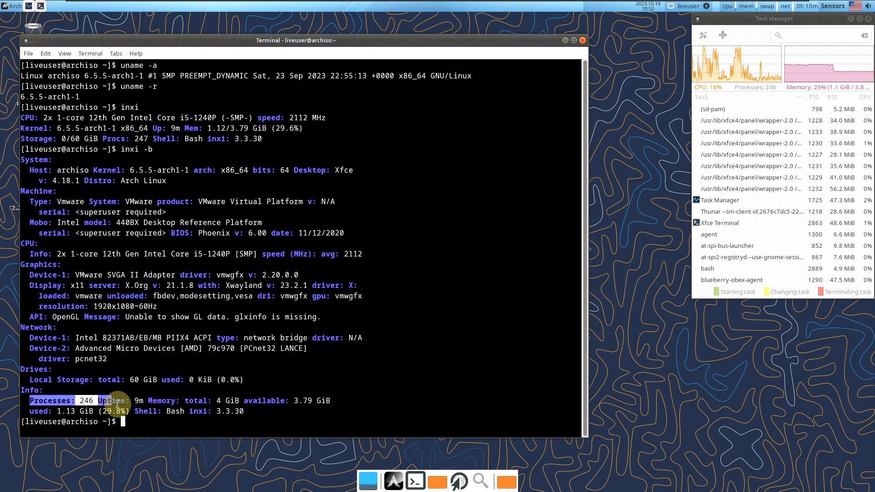
left_click(215, 401)
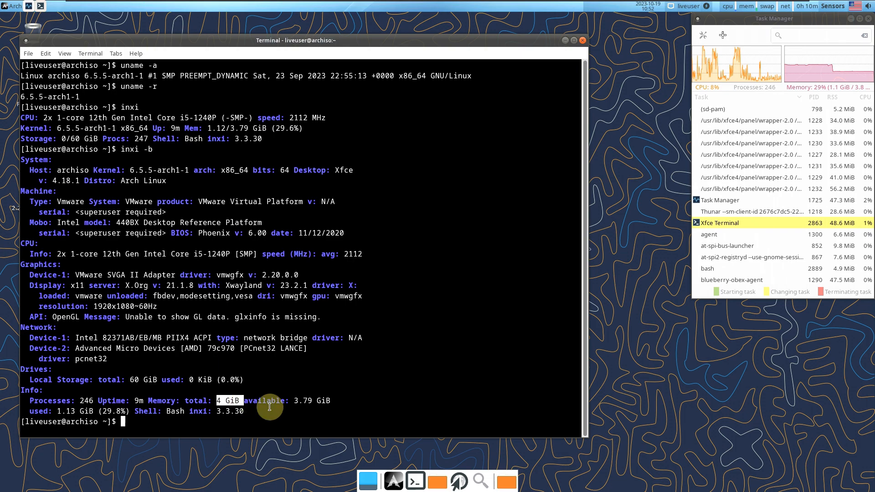
left_click_drag(257, 402, 332, 400)
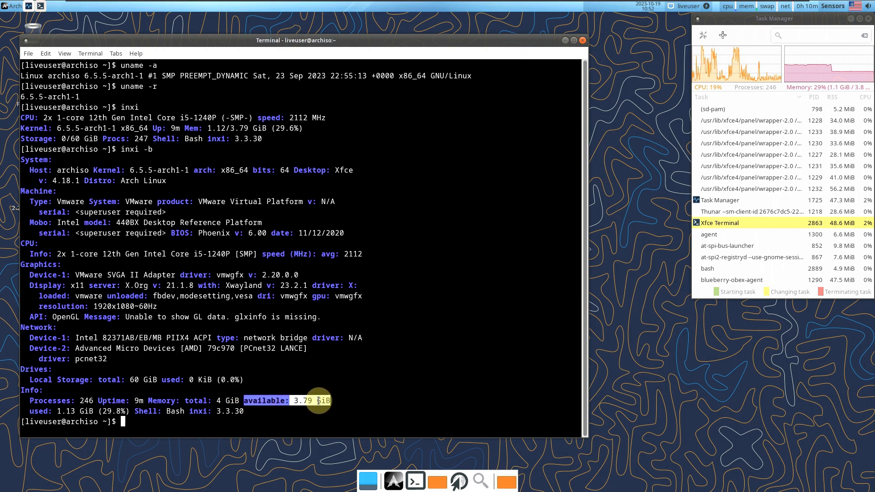
left_click_drag(29, 411, 95, 411)
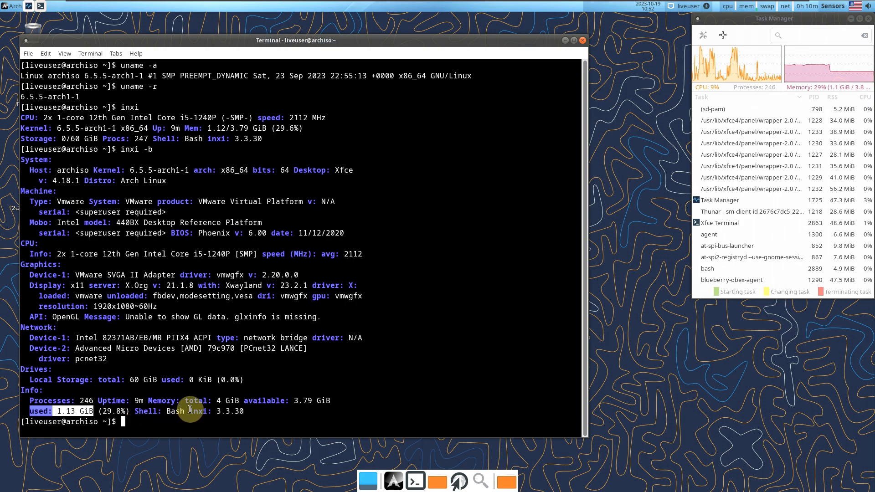
left_click_drag(190, 410, 260, 410)
left_click(262, 411)
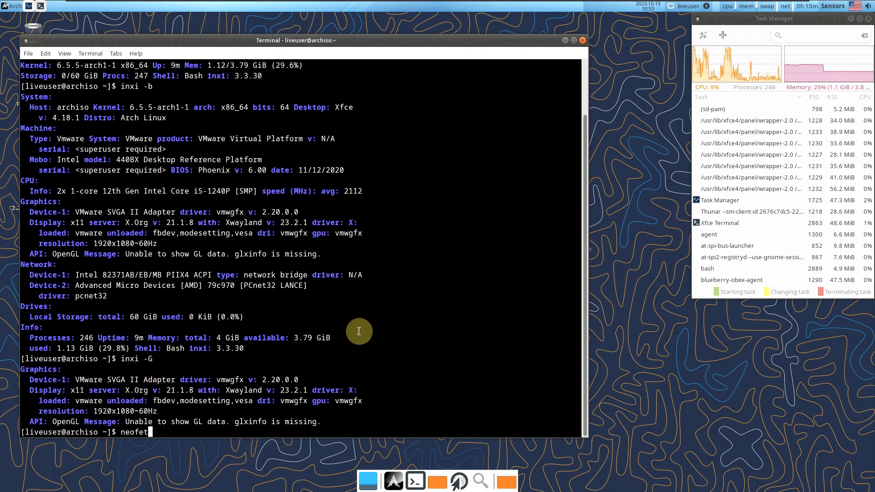
Run neofetch, then cat /etc/issue, which reads Arch Linux
type("ch")
key("Return")
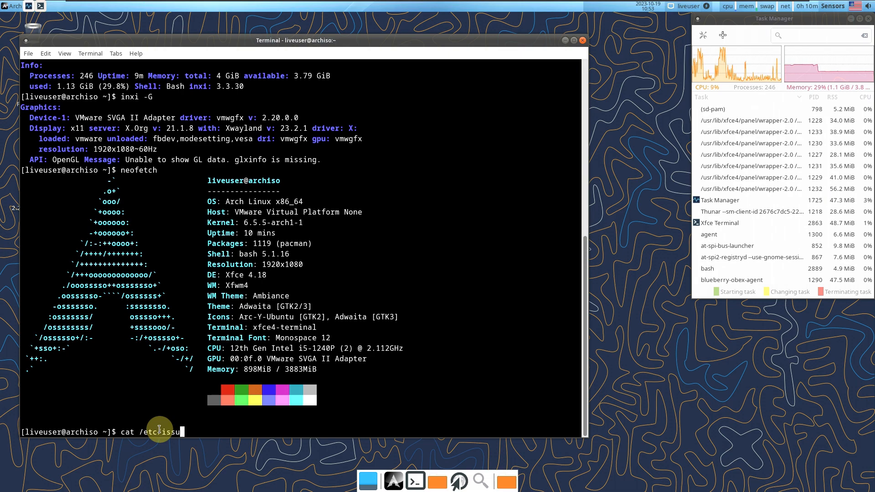
key("Return")
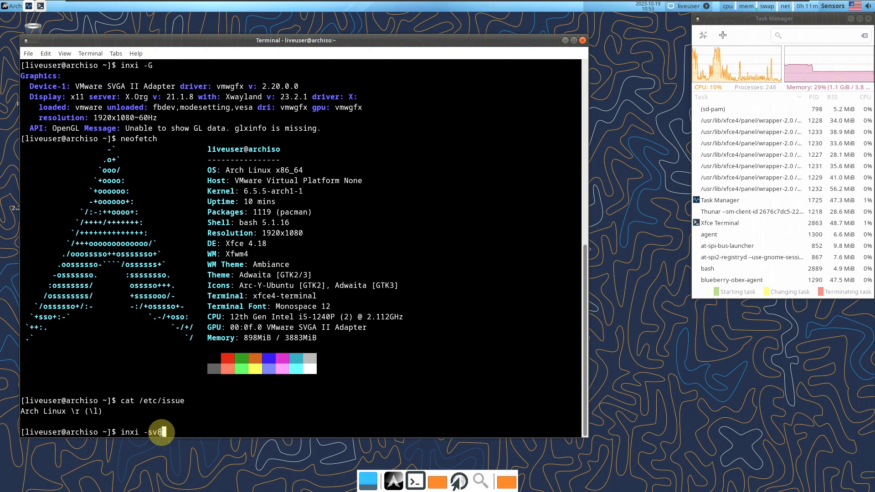
Run inxi -sv8 and highlight its System, Machine, Memory, PCI Slots and CPU sections
key("Return")
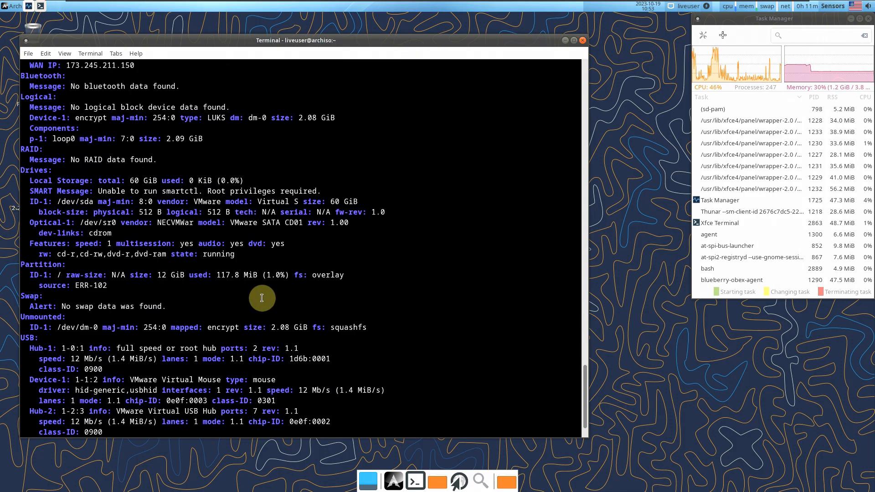
scroll(262, 298, "up", 20)
scroll(262, 298, "up", 12)
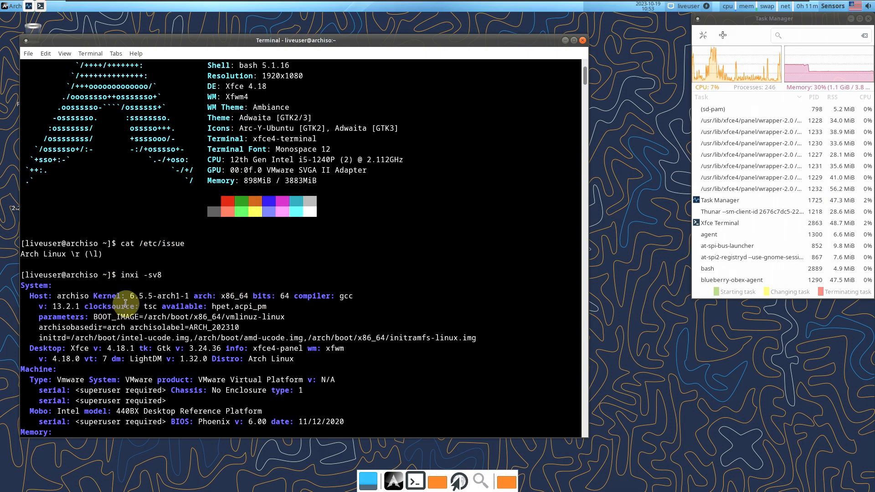
scroll(118, 289, "down", 2)
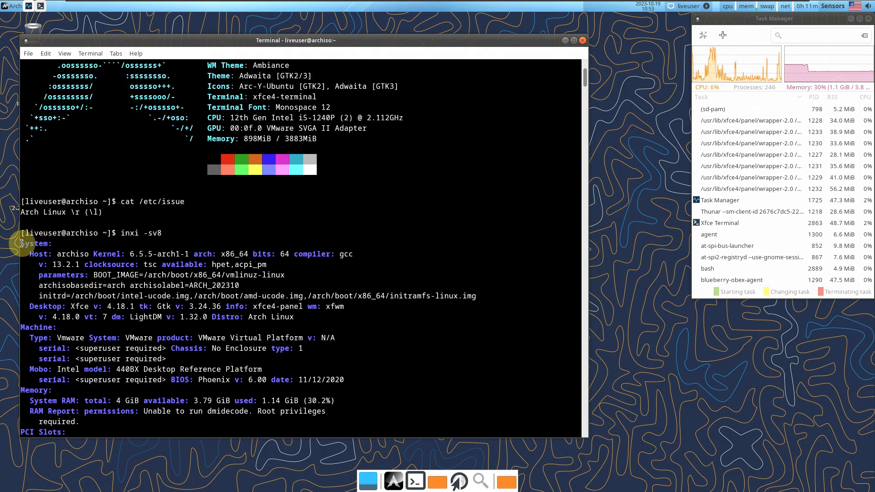
left_click_drag(22, 244, 345, 315)
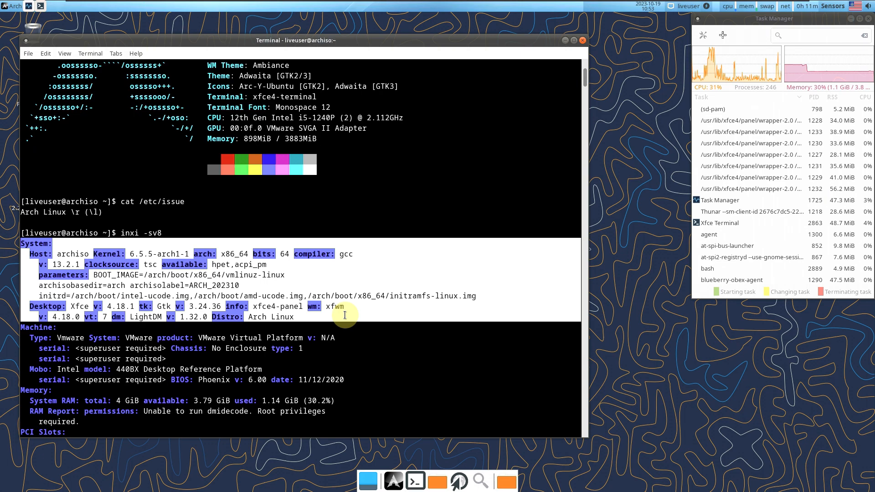
scroll(342, 230, "down", 2)
scroll(316, 274, "down", 4)
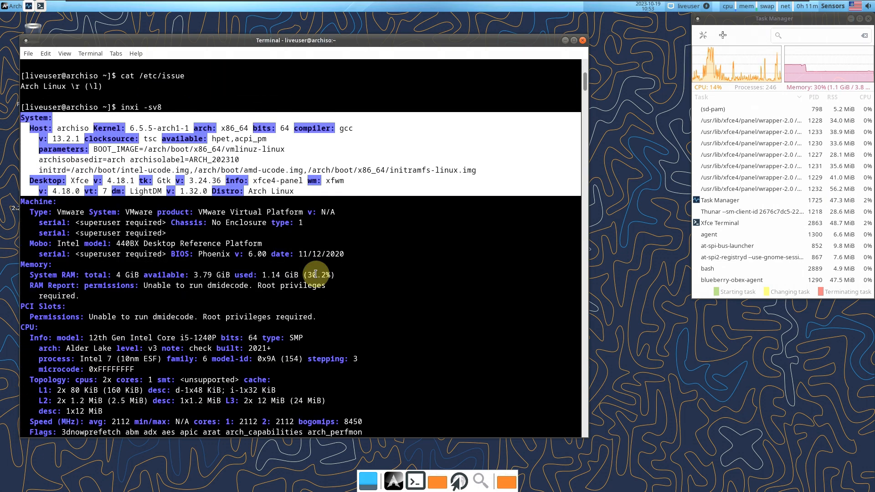
left_click_drag(21, 202, 351, 255)
scroll(353, 255, "down", 4)
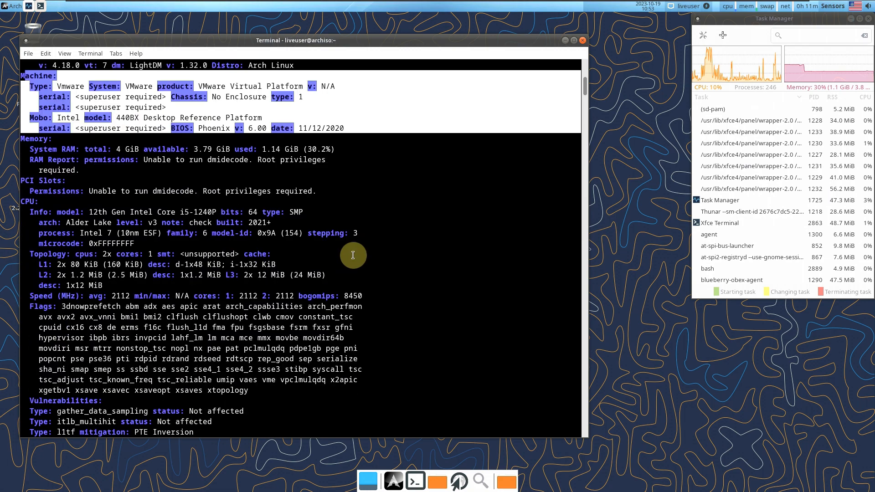
left_click_drag(22, 139, 324, 195)
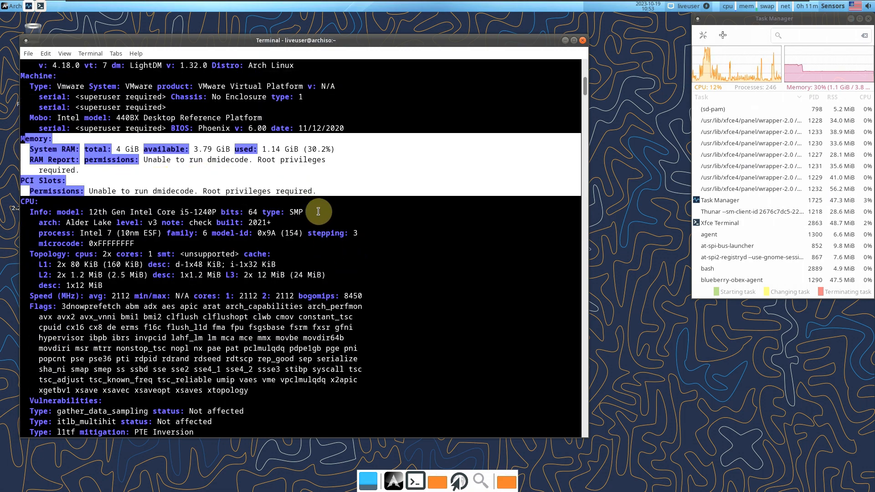
scroll(317, 220, "down", 3)
left_click_drag(23, 75, 374, 277)
Highlight the Vulnerabilities, Graphics, Audio, Network, Bluetooth, Logical, RAID and Drives sections of the report
scroll(372, 279, "down", 2)
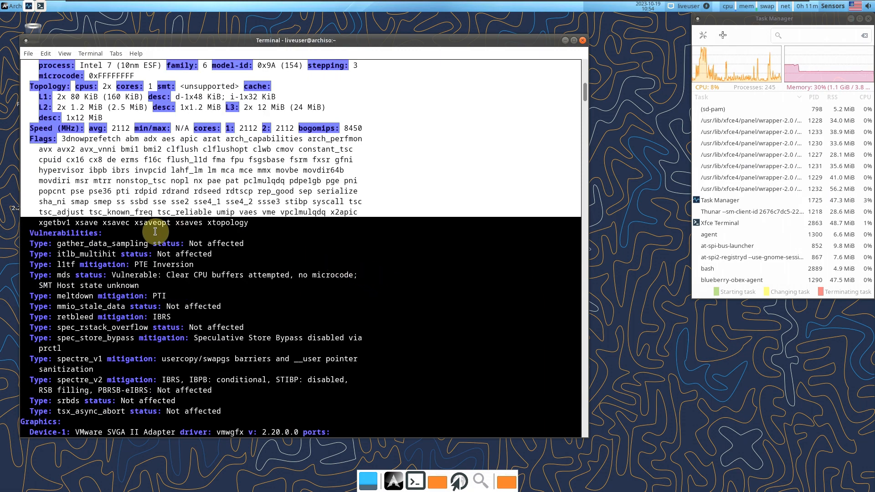
left_click_drag(30, 234, 288, 411)
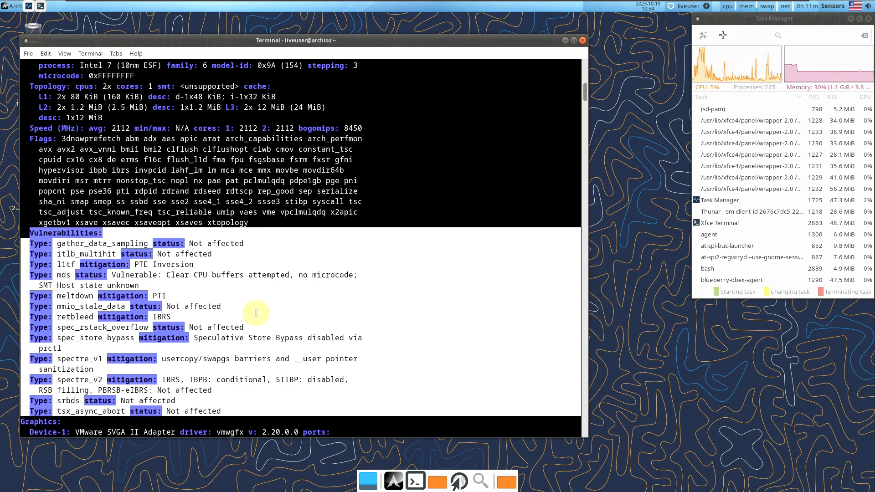
scroll(274, 392, "down", 8)
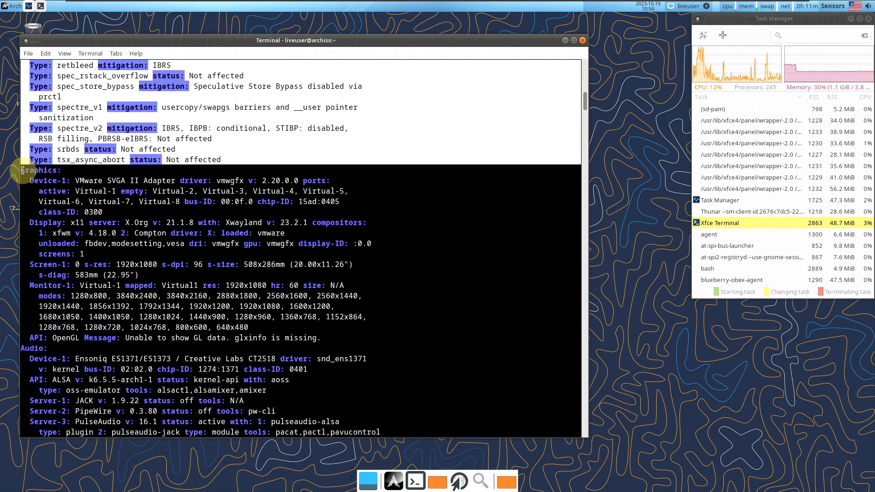
left_click_drag(22, 169, 338, 338)
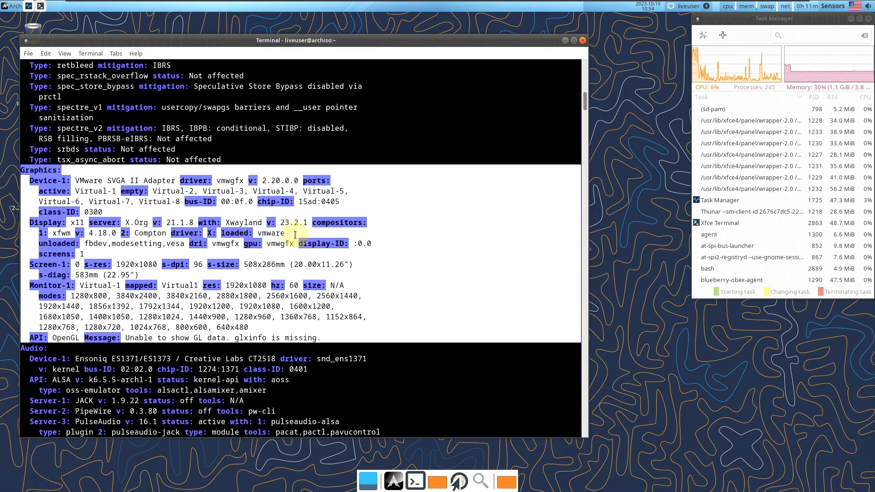
scroll(394, 225, "down", 4)
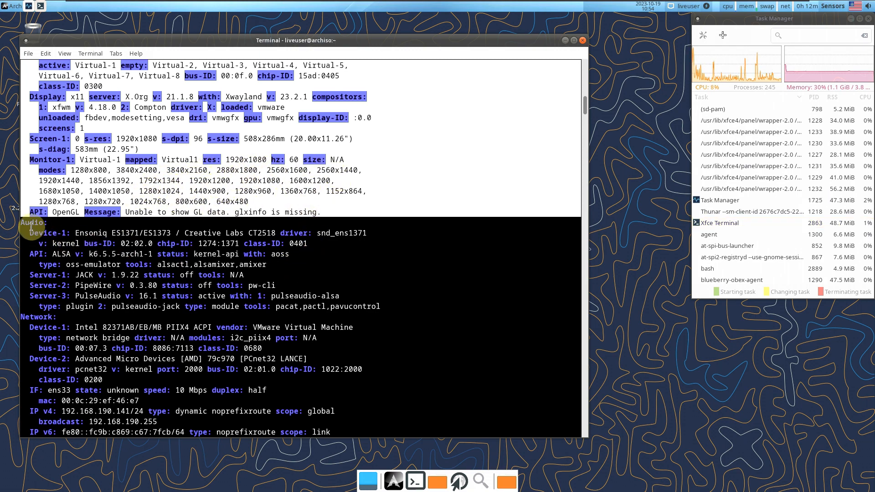
left_click_drag(23, 224, 386, 306)
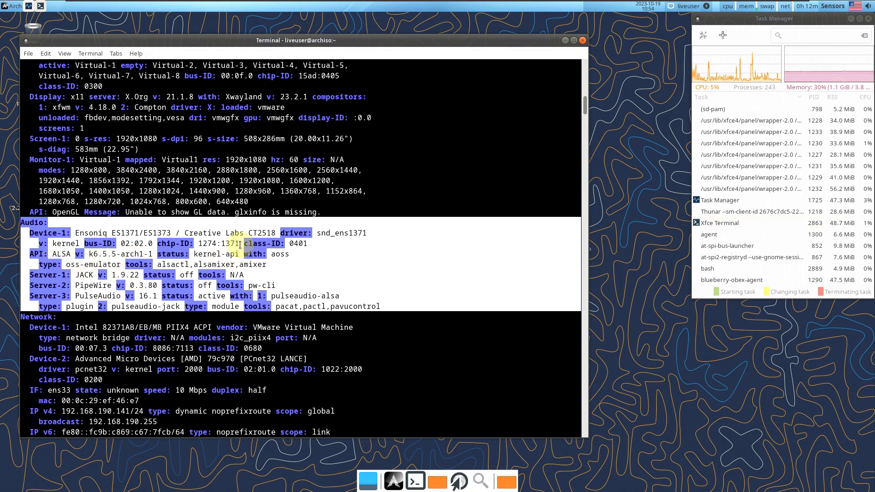
scroll(264, 249, "down", 2)
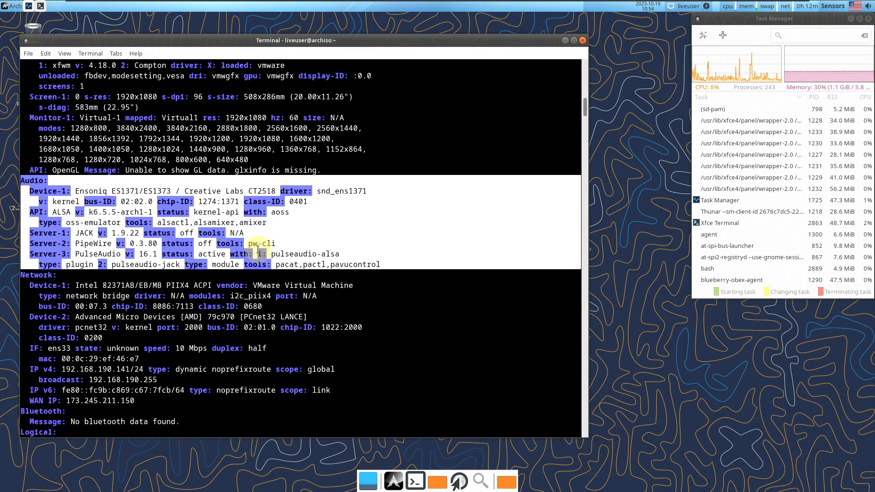
left_click_drag(23, 274, 278, 399)
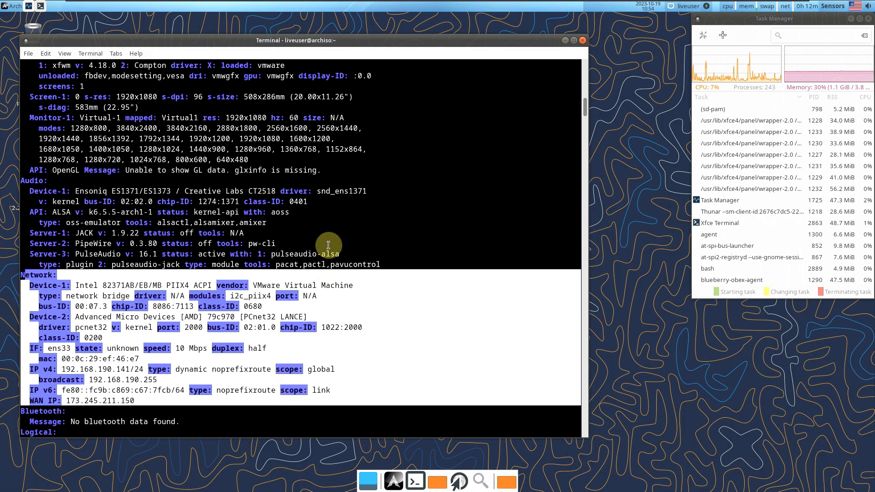
scroll(326, 246, "down", 7)
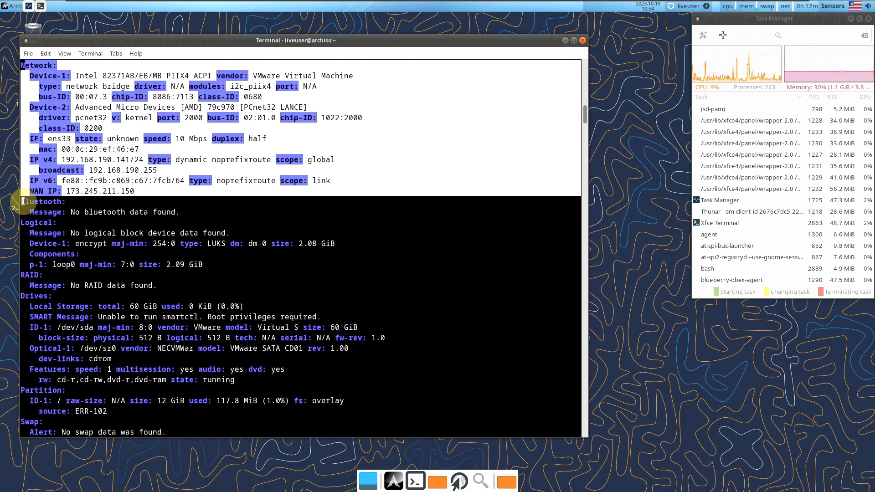
left_click_drag(21, 200, 184, 209)
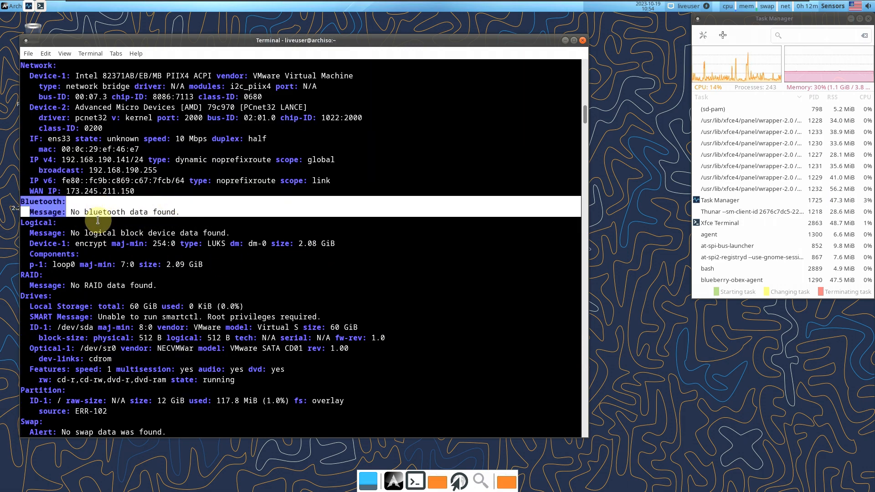
scroll(198, 194, "down", 1)
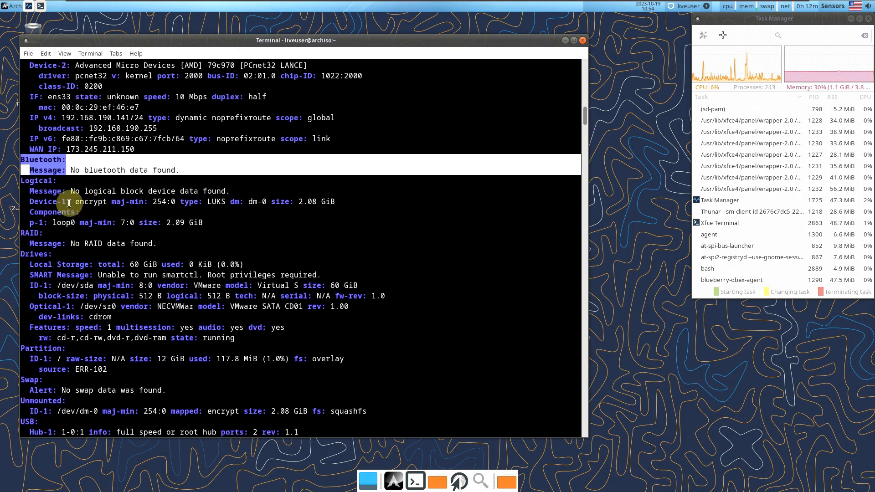
left_click(22, 171)
left_click_drag(34, 183, 393, 414)
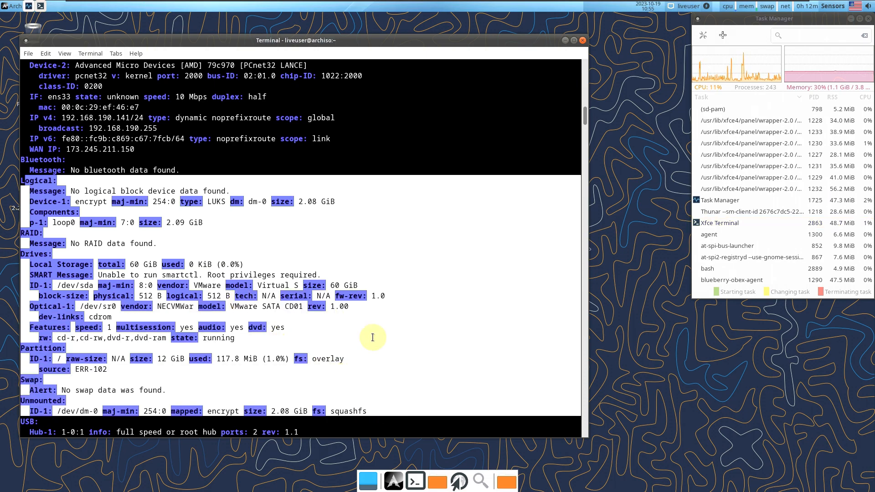
scroll(287, 278, "down", 9)
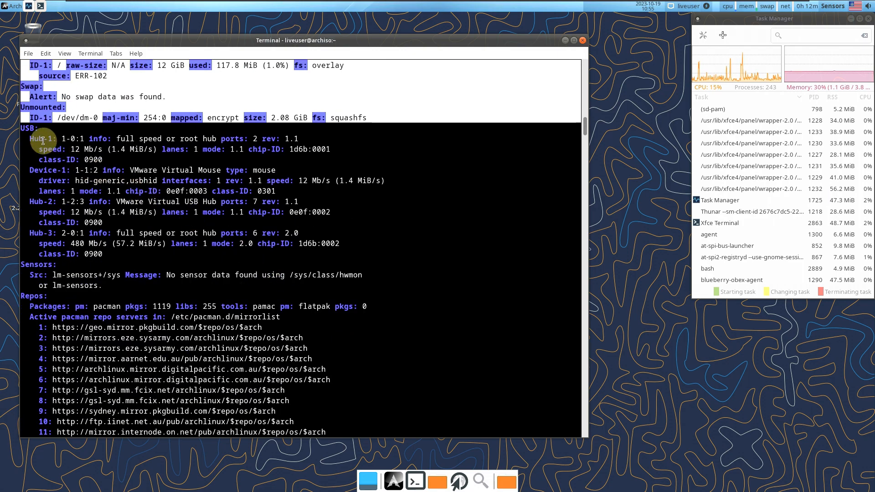
Highlight the USB, Sensors, Repos and Processes sections at the end of the report
left_click_drag(21, 128, 221, 257)
scroll(72, 209, "down", 3)
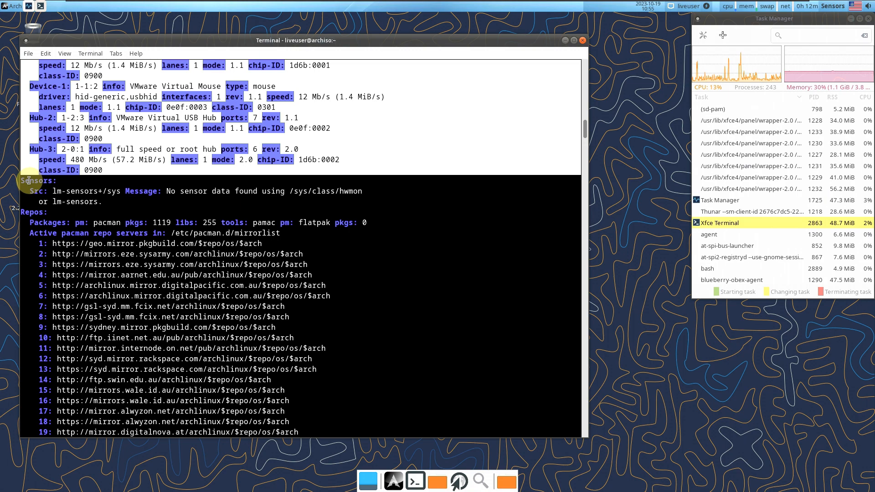
left_click_drag(16, 181, 290, 370)
scroll(326, 320, "down", 6)
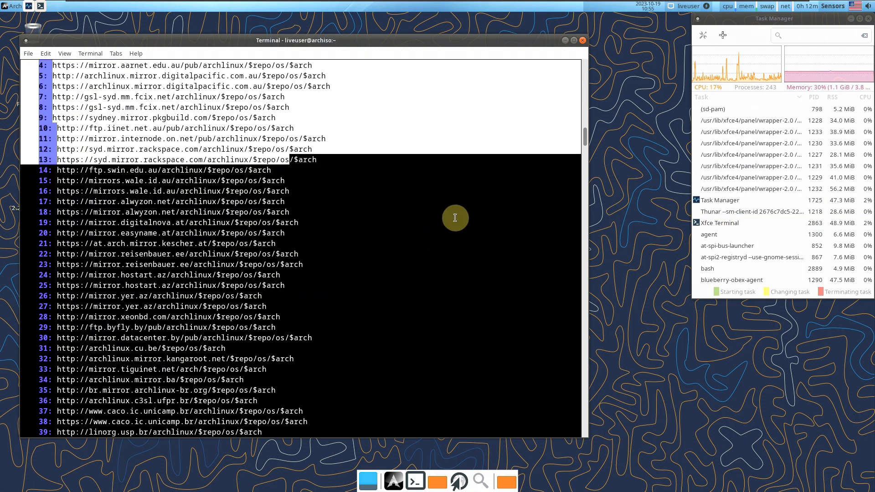
left_click_drag(583, 141, 578, 428)
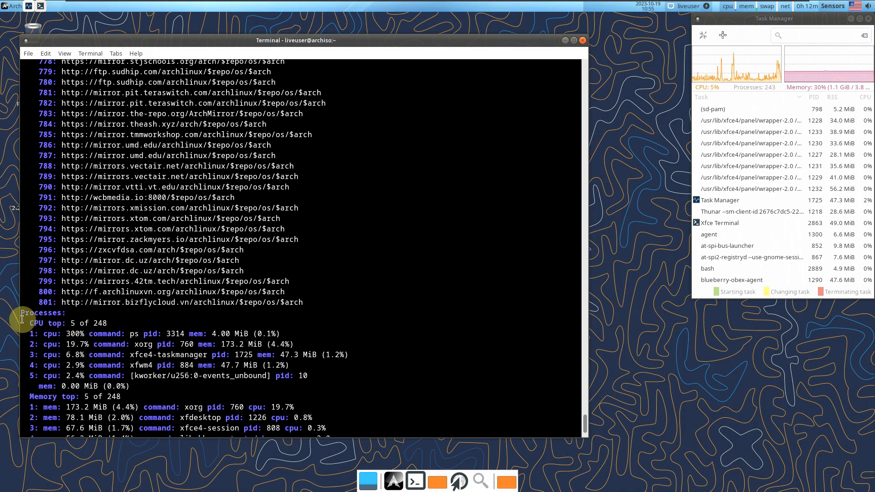
left_click_drag(22, 312, 366, 426)
left_click(353, 364)
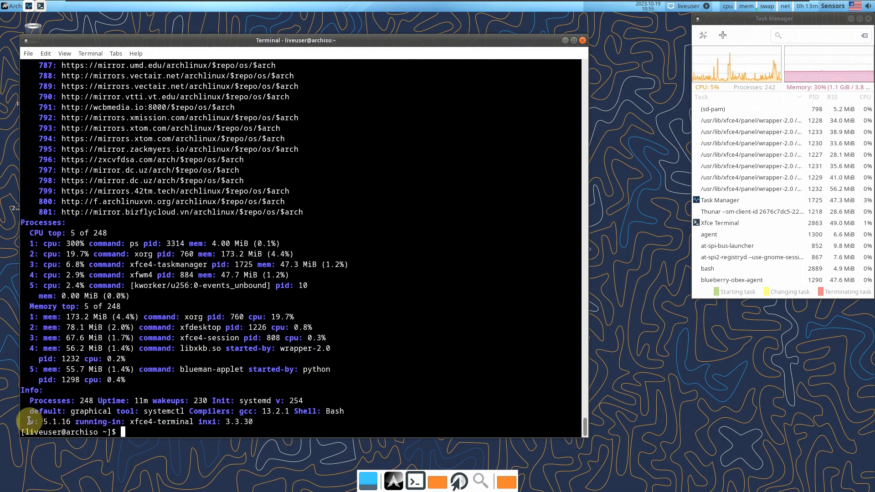
Highlight the Info values: shell 5.1.16, gcc 13.2.1, systemd, 11m uptime and 248 processes
left_click_drag(29, 421, 72, 423)
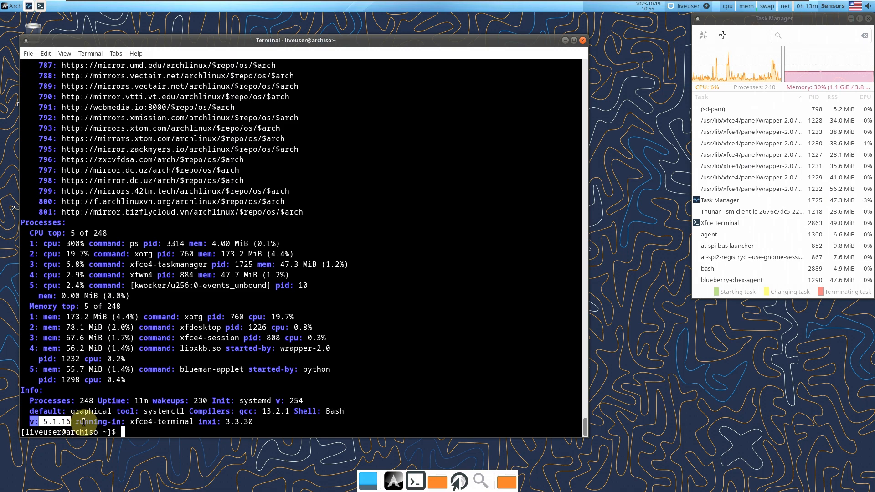
left_click_drag(240, 411, 290, 412)
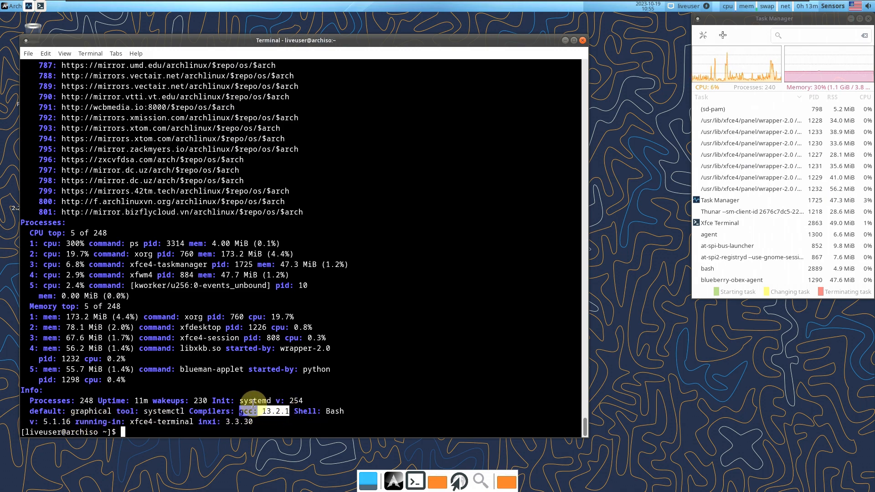
left_click_drag(240, 400, 308, 401)
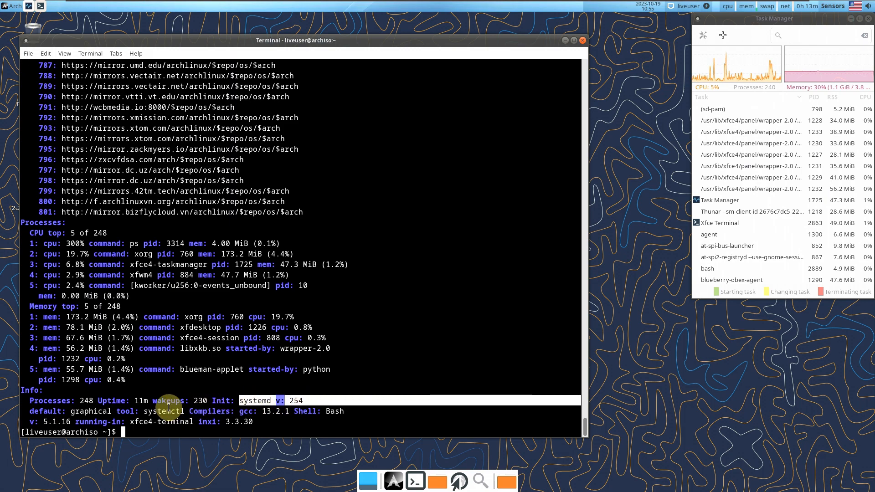
left_click_drag(157, 401, 208, 406)
left_click(209, 405)
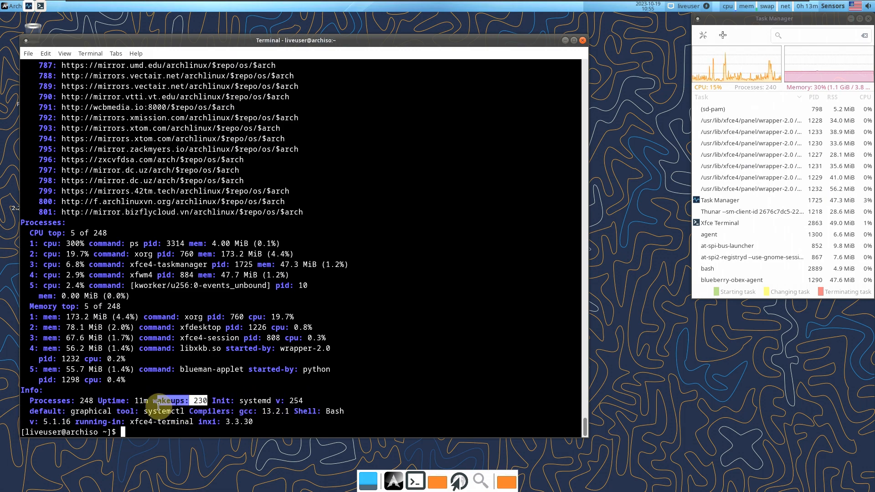
left_click_drag(98, 401, 149, 402)
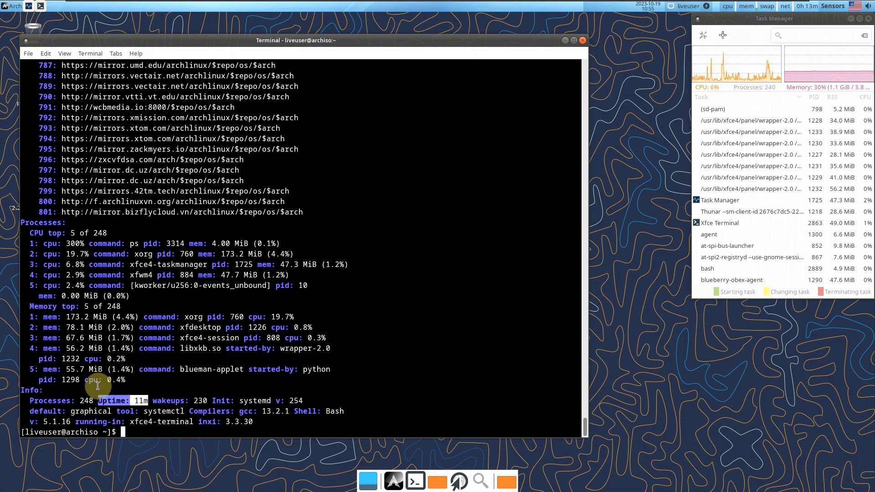
left_click_drag(93, 401, 27, 400)
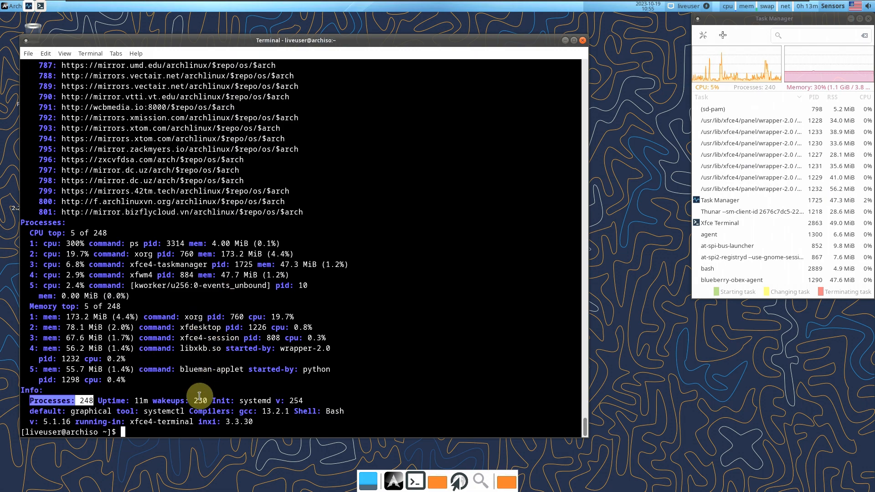
left_click(161, 430)
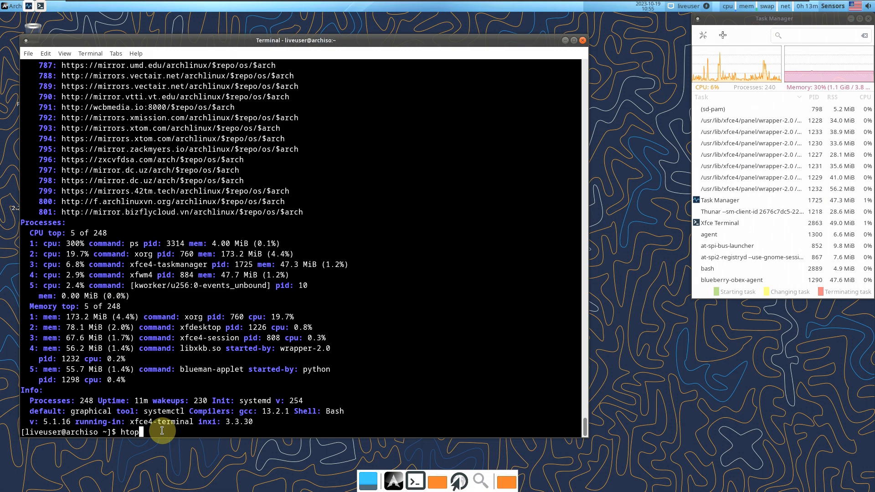
Run htop and scroll its process list down to the bash shell
type("htop")
key("Return")
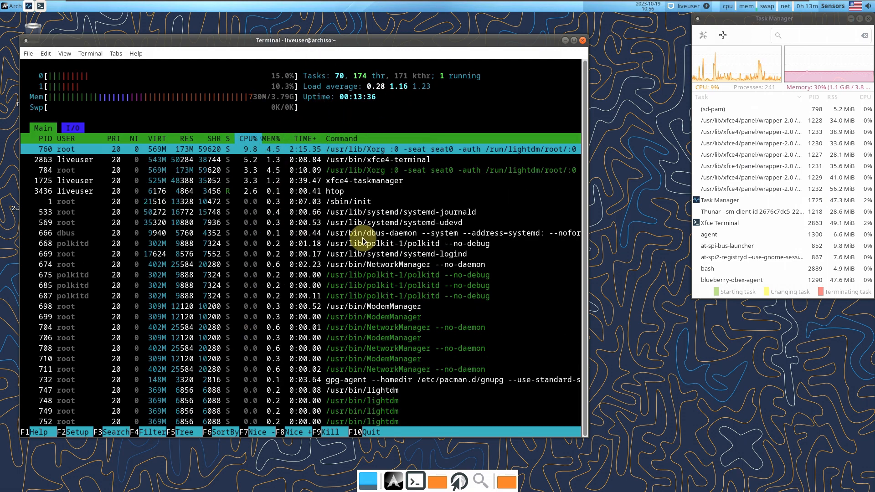
scroll(417, 195, "down", 5)
scroll(416, 195, "down", 6)
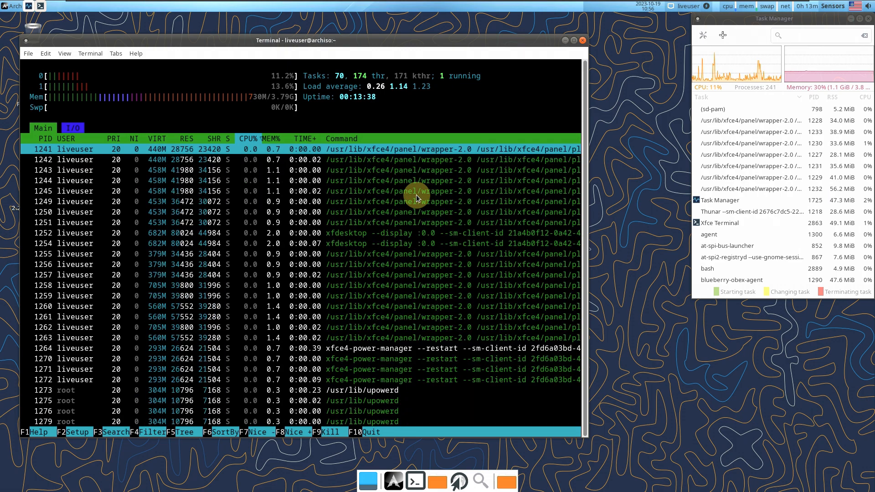
scroll(441, 280, "down", 4)
scroll(441, 282, "down", 3)
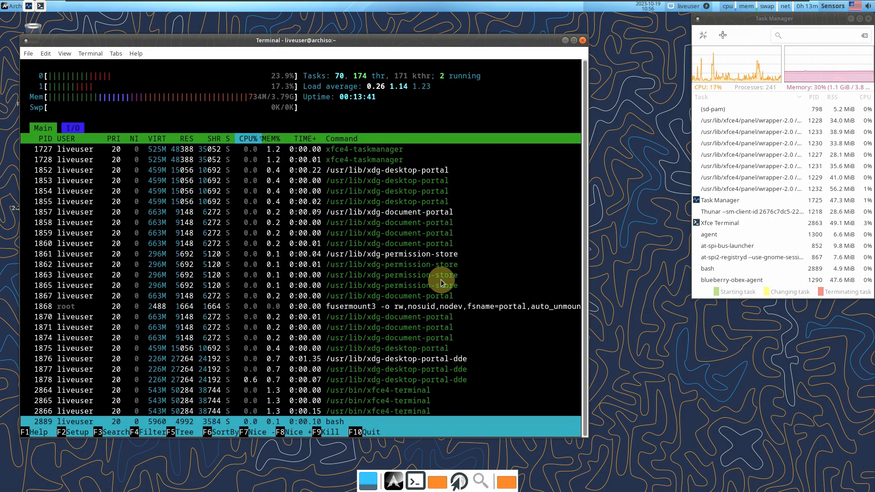
left_click(583, 41)
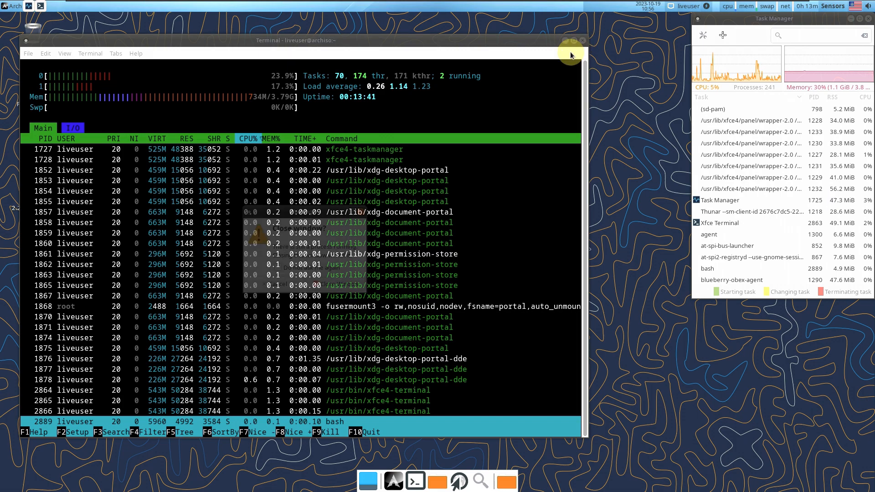
Close the terminal, launch the Calamares installer, view its About info, and keep American English
left_click(339, 284)
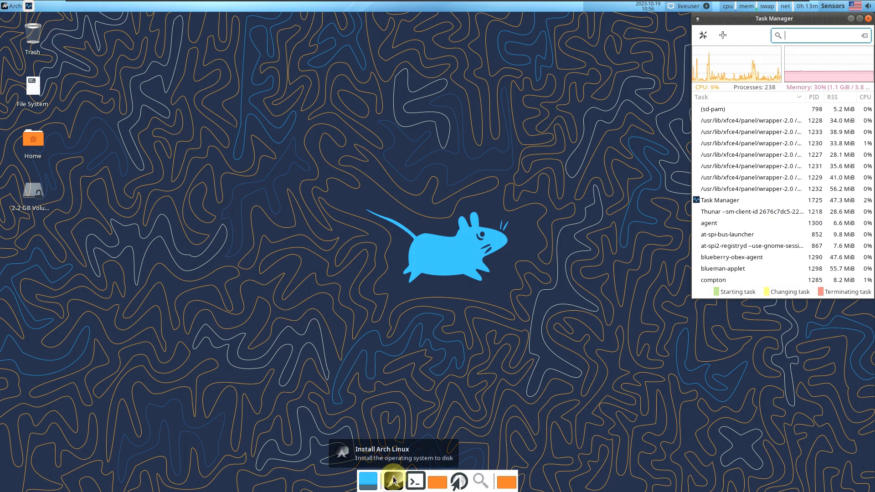
left_click(393, 480)
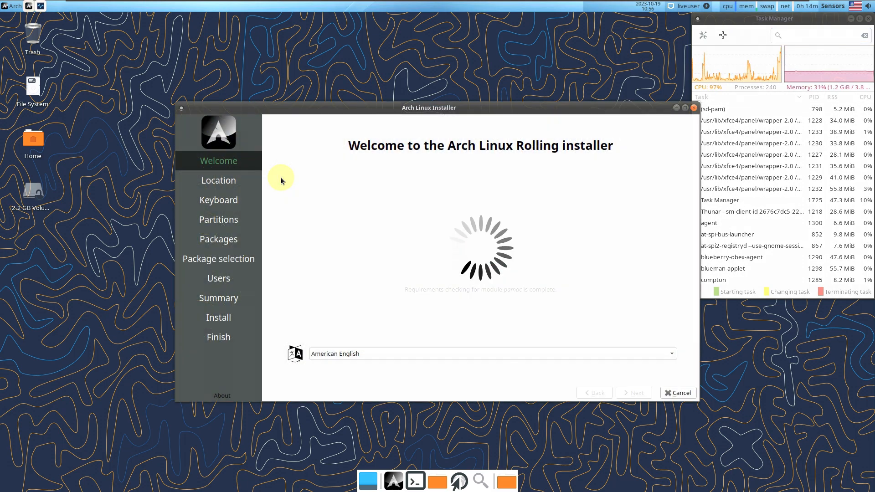
left_click_drag(436, 113, 323, 96)
left_click(110, 379)
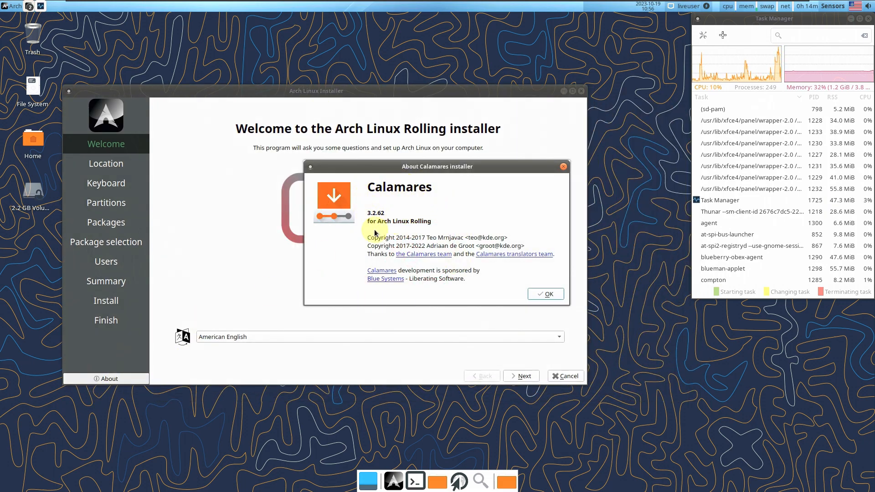
left_click(554, 294)
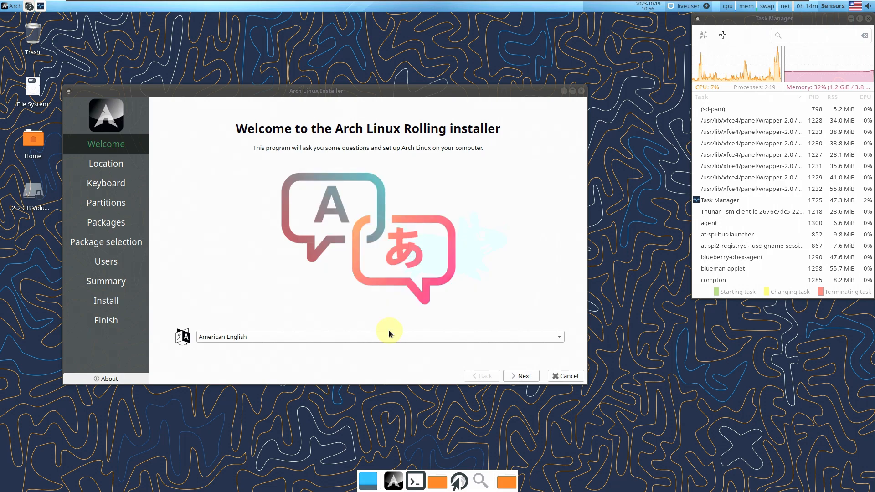
left_click(318, 337)
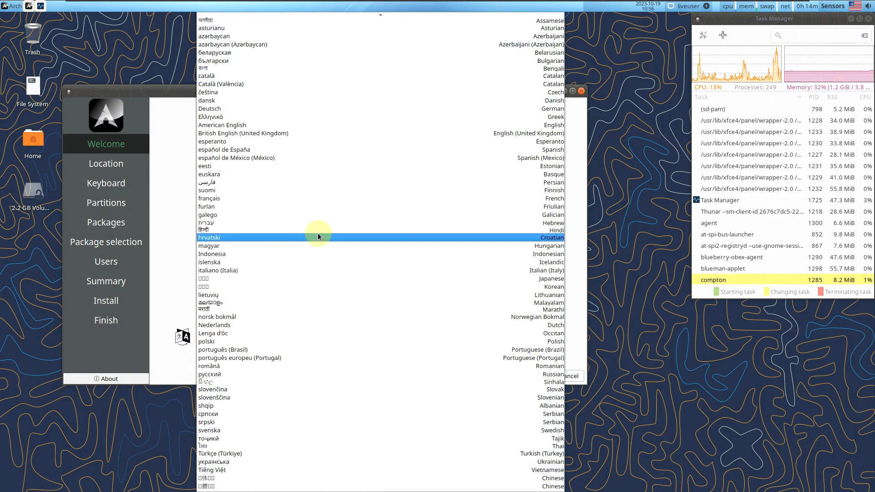
left_click(173, 245)
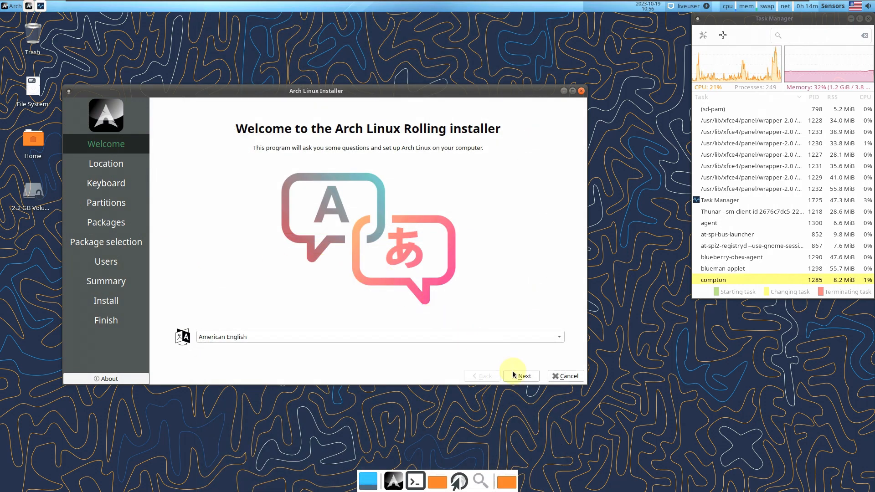
Go to the location page and set the time zone to America/Los Angeles
left_click(523, 377)
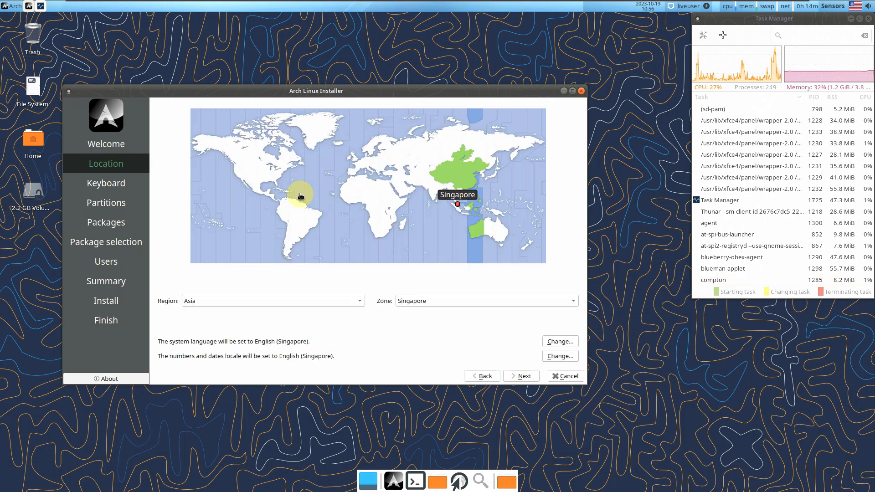
left_click(236, 175)
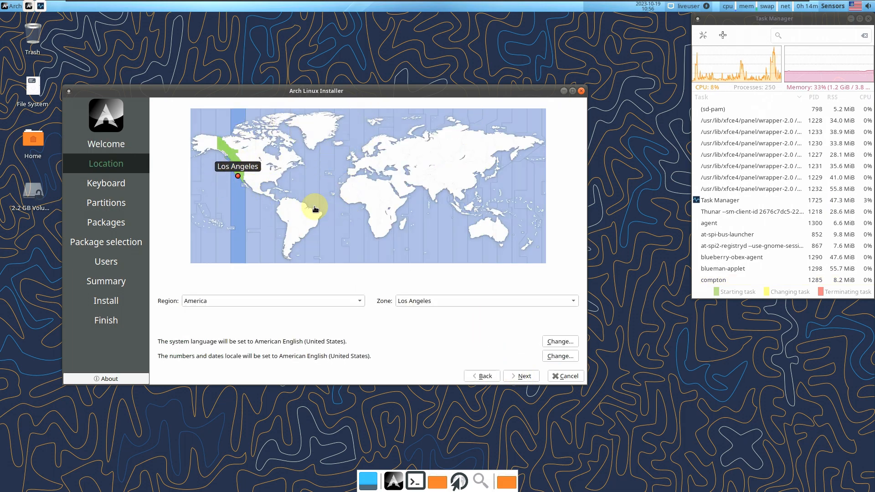
left_click(274, 308)
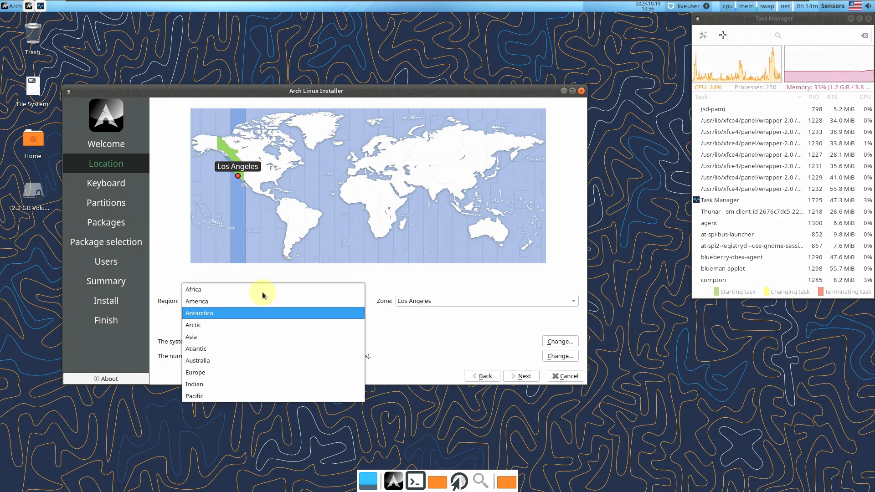
left_click(420, 355)
left_click(448, 302)
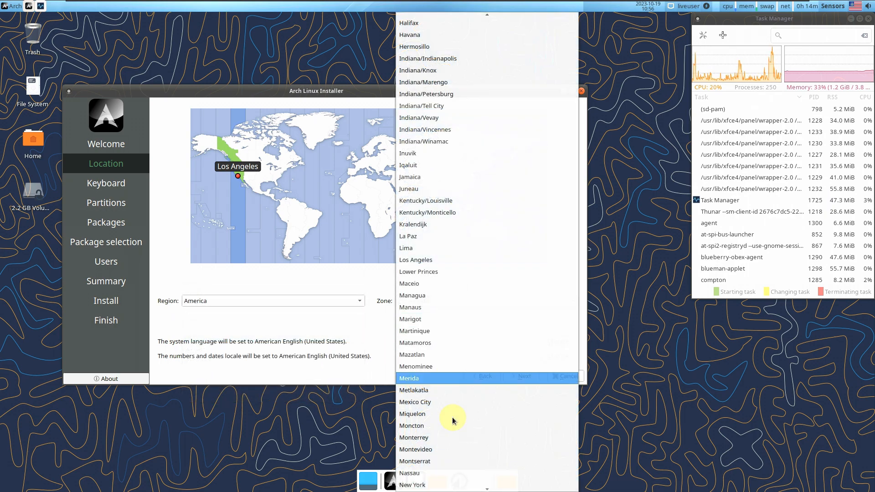
left_click(379, 332)
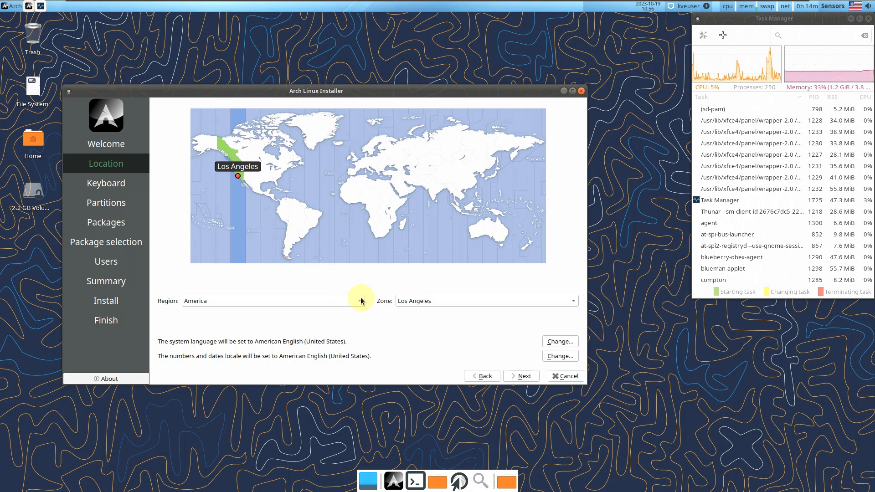
Keep the American English system and number/date locales, then continue to the Keyboard page
left_click(561, 346)
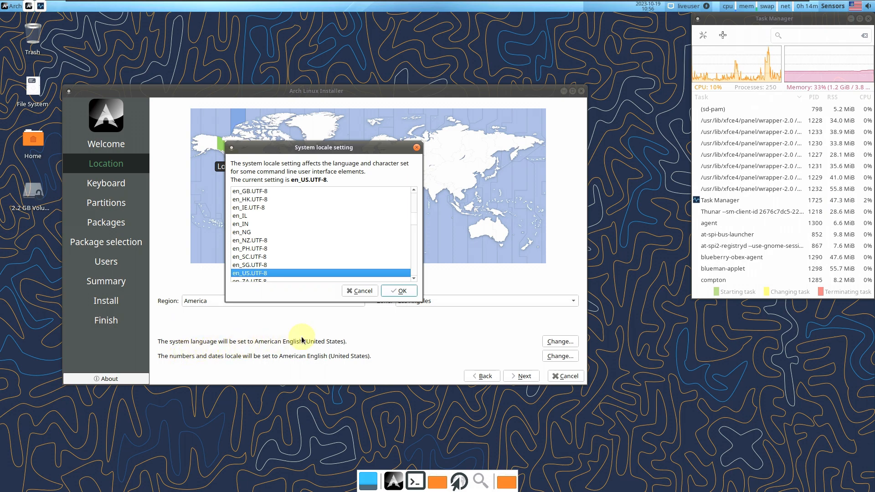
left_click(360, 291)
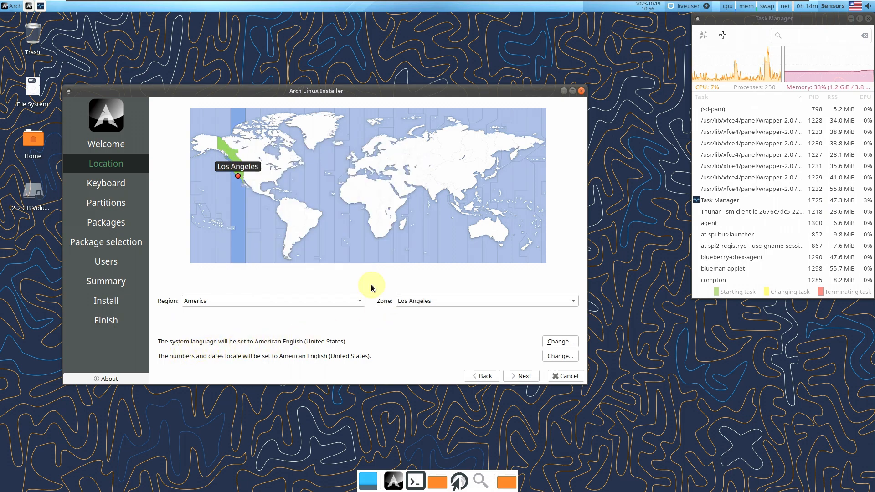
left_click(568, 358)
left_click(359, 291)
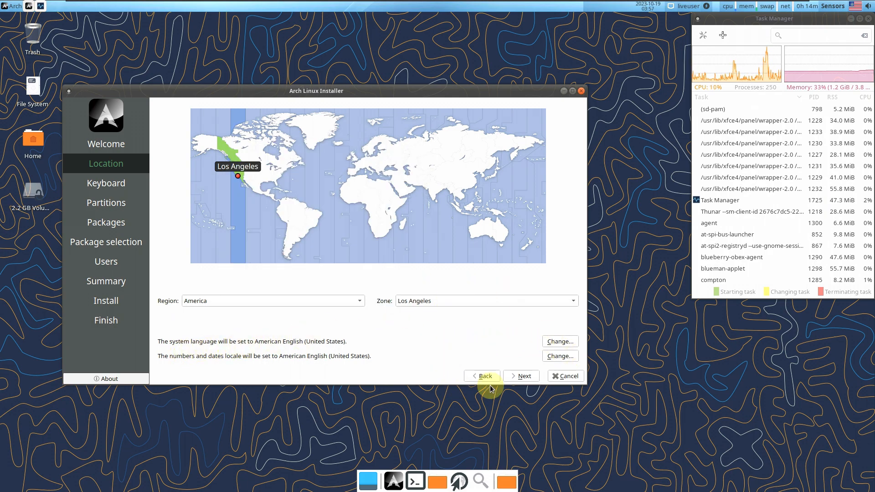
left_click(523, 377)
left_click(348, 213)
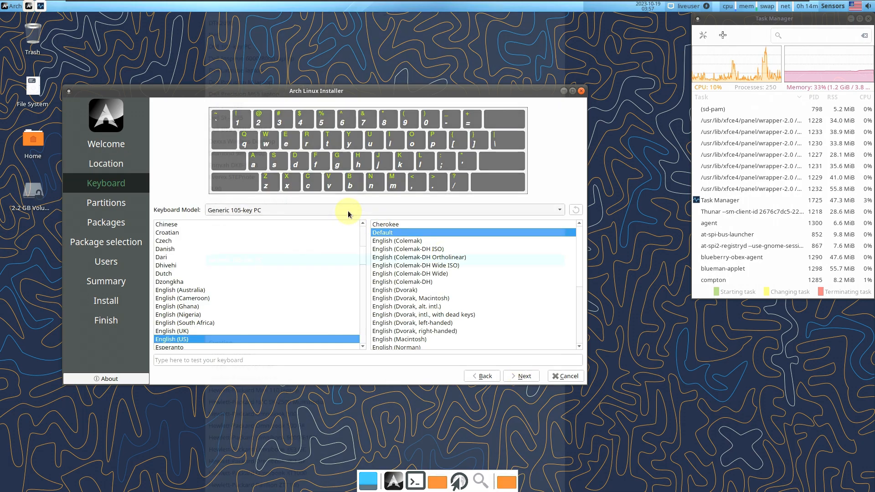
Set the Calamares keyboard model to Dell and advance to the Partitions page
left_click(275, 138)
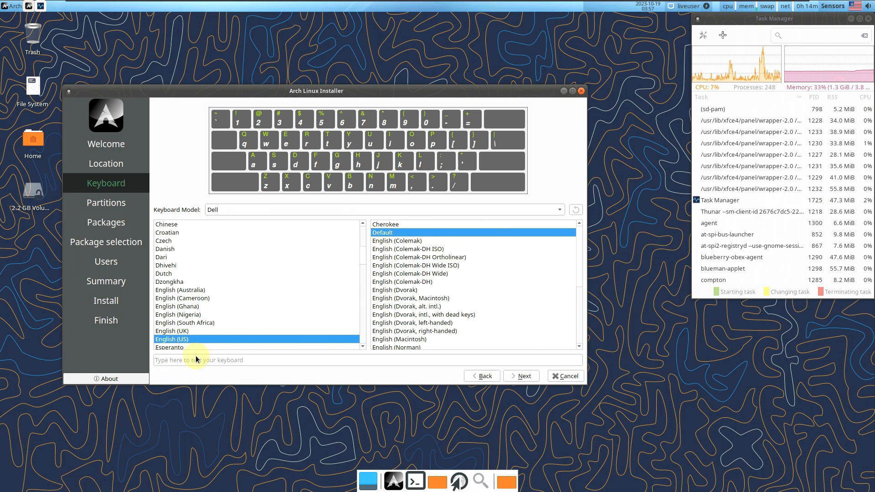
left_click(522, 378)
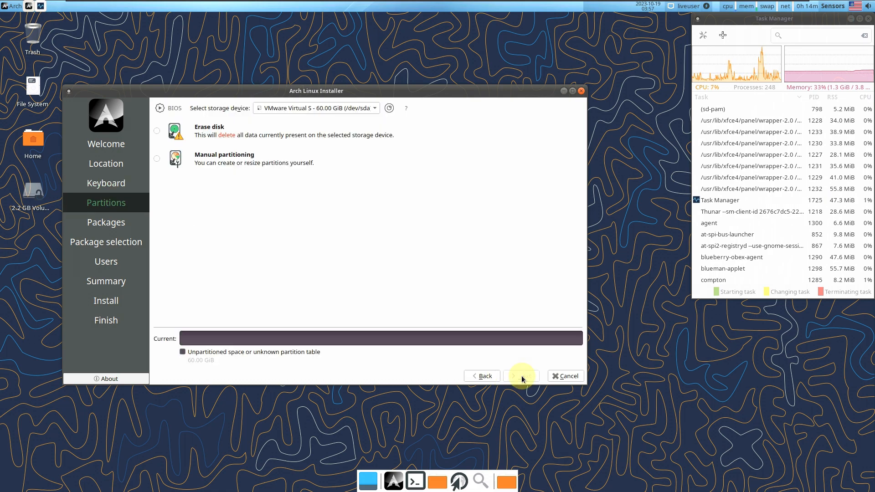
Choose Erase disk and select the 60 GiB VMware disk as the install target
left_click(319, 113)
left_click(449, 184)
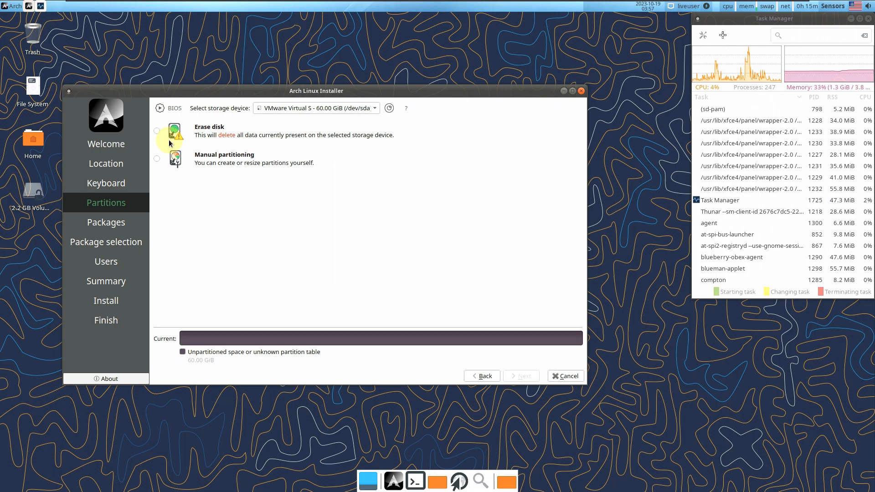
left_click(157, 131)
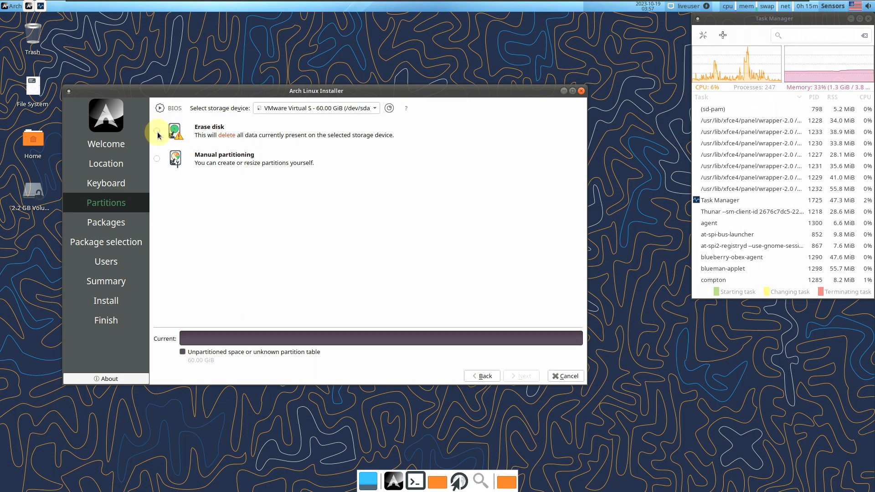
left_click(306, 110)
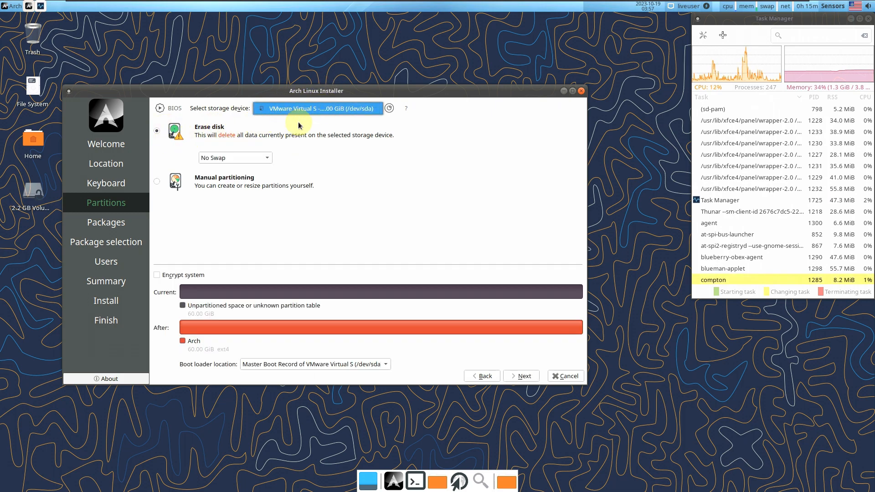
left_click(469, 185)
Try Manual partitioning, return to Erase disk, and open the swap options
left_click(208, 180)
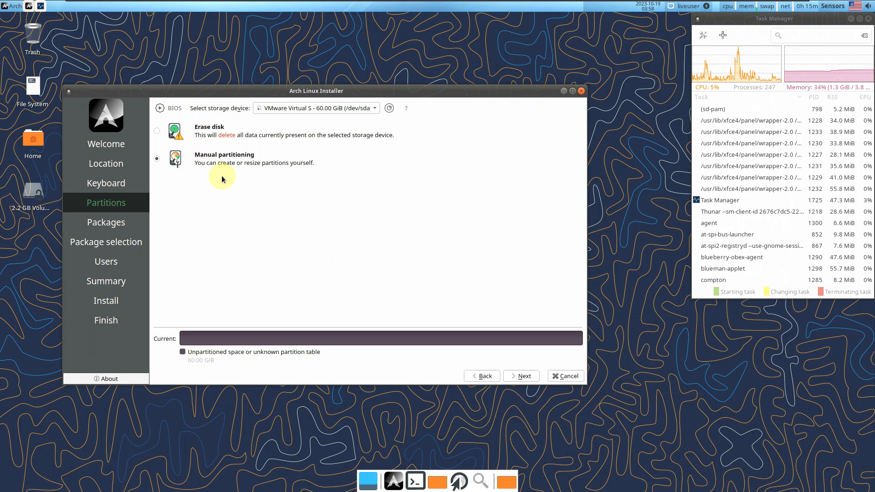
left_click(217, 131)
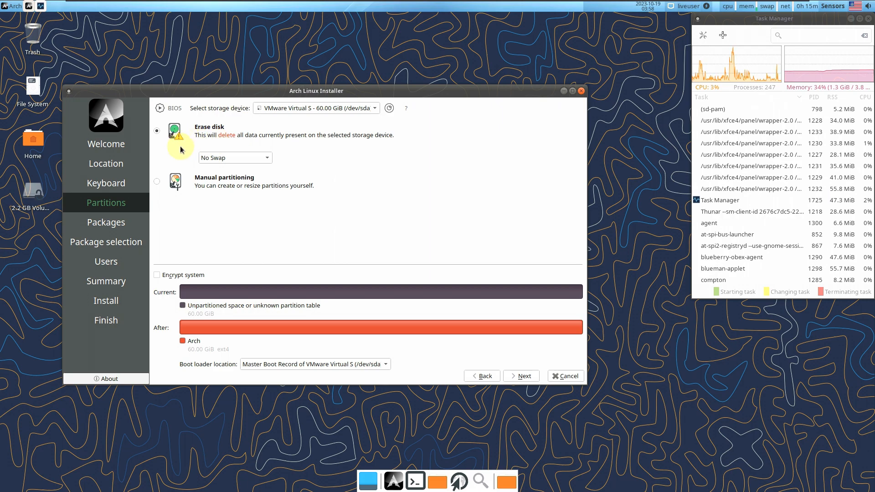
left_click(256, 160)
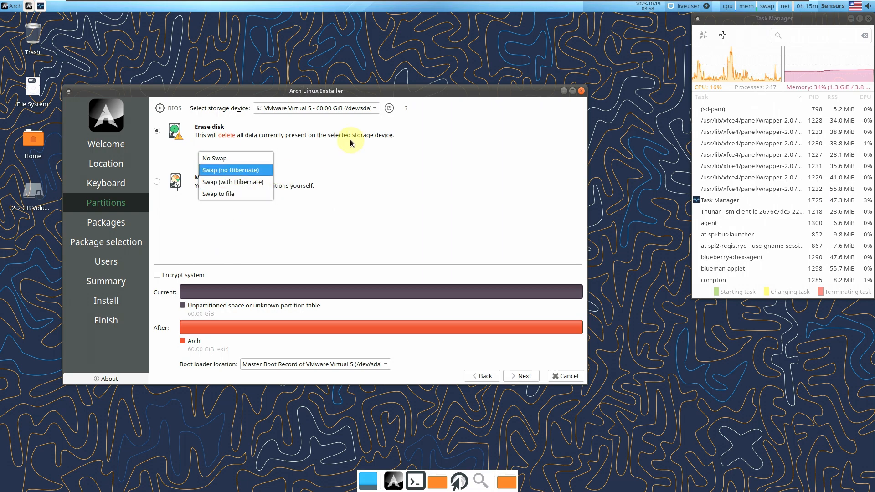
left_click(368, 155)
left_click(196, 275)
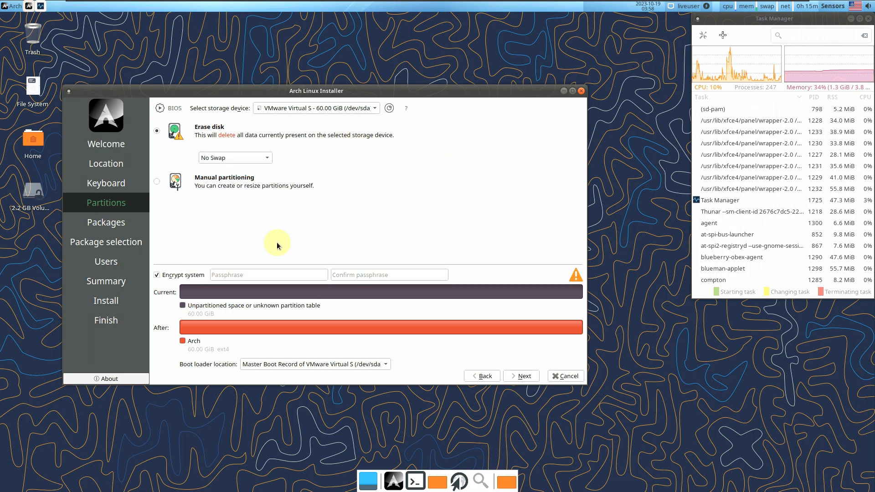
left_click(183, 277)
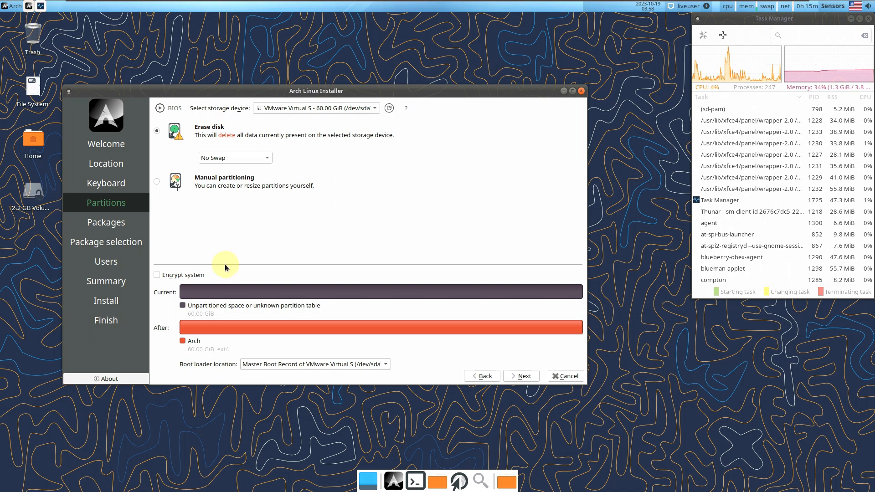
left_click(195, 277)
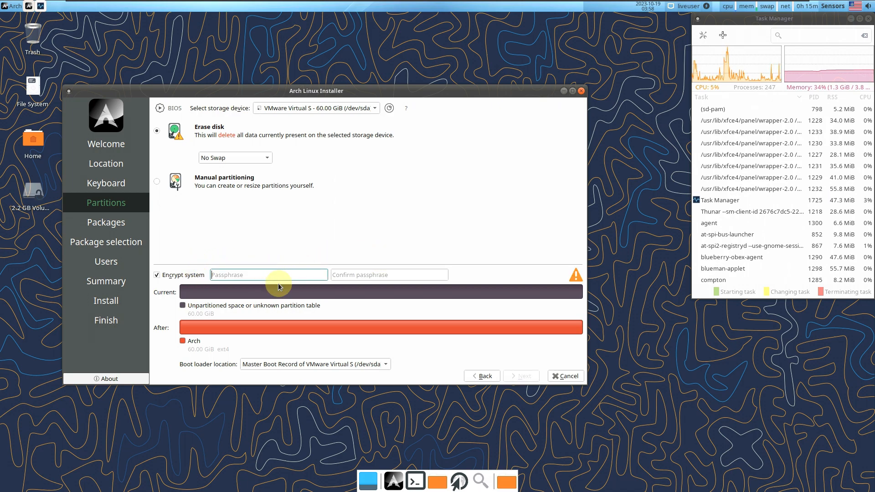
left_click(188, 277)
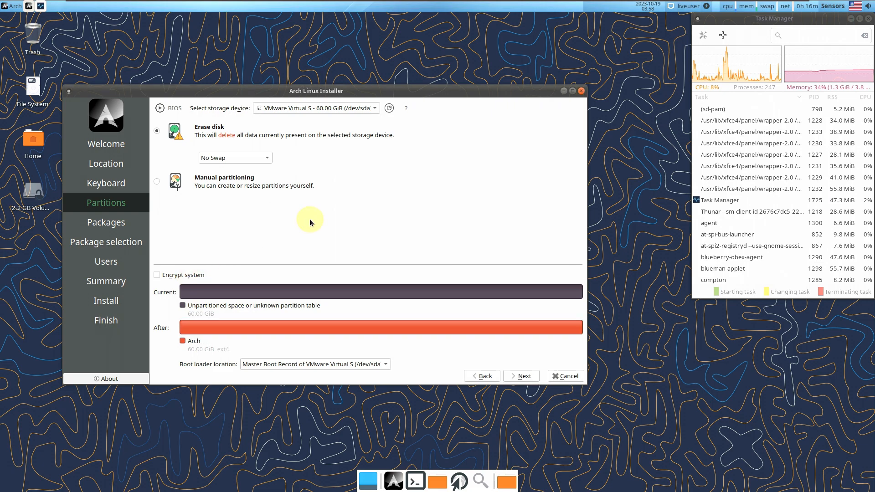
left_click(268, 368)
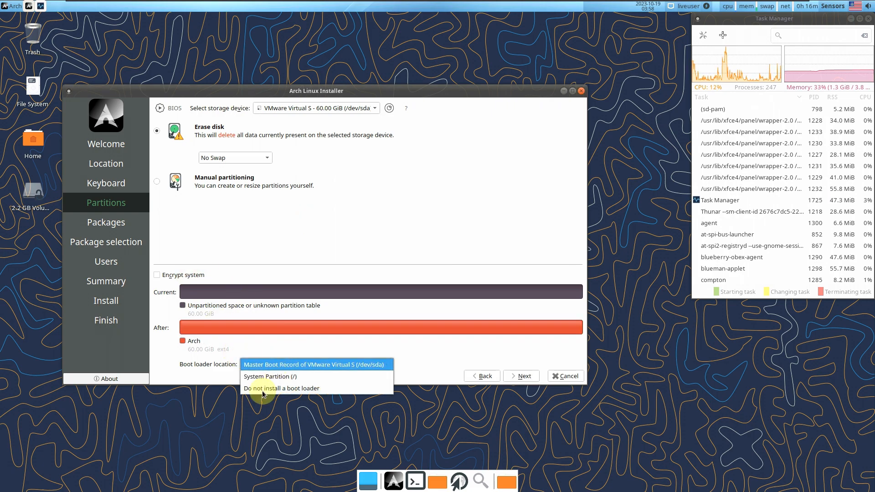
left_click(363, 231)
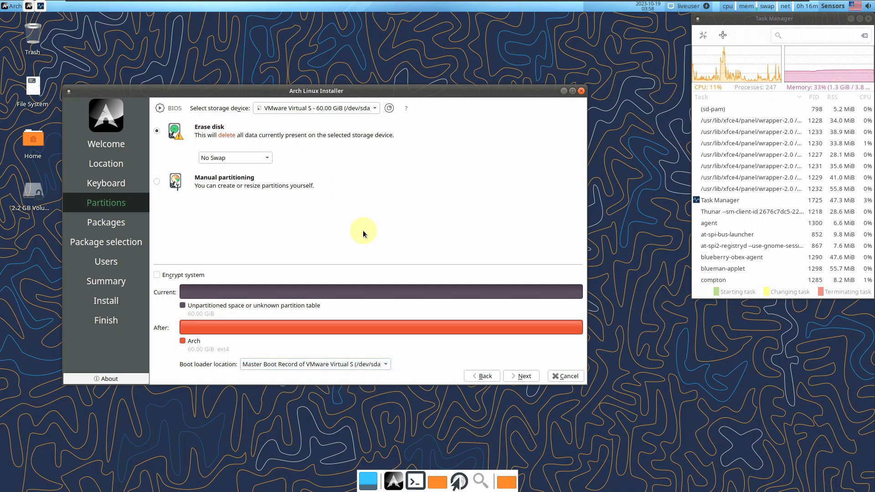
left_click(530, 376)
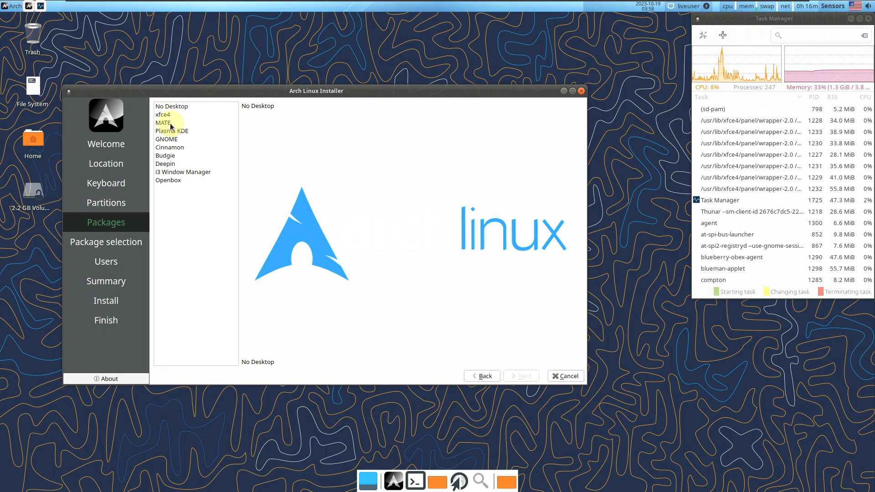
Preview each desktop choice: No Desktop, xfce4, MATE, Plasma, GNOME, Cinnamon, Budgie, Deepin, i3, Openbox
left_click(182, 106)
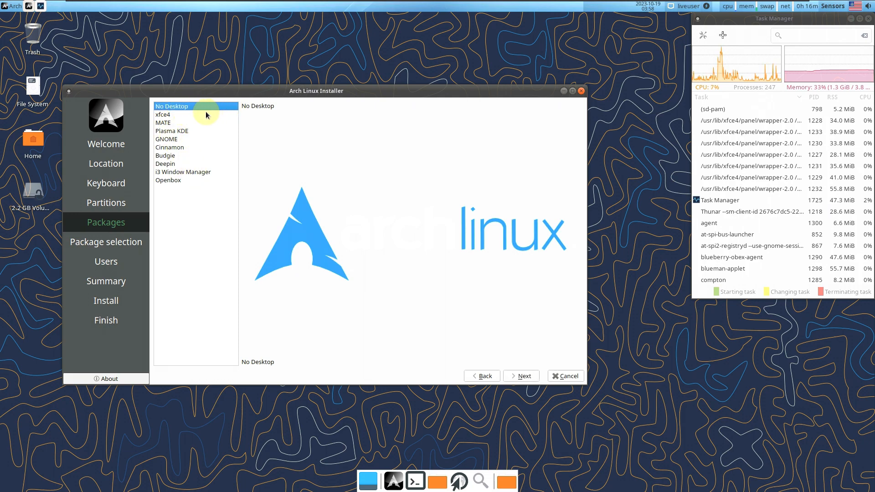
left_click(193, 114)
left_click(182, 122)
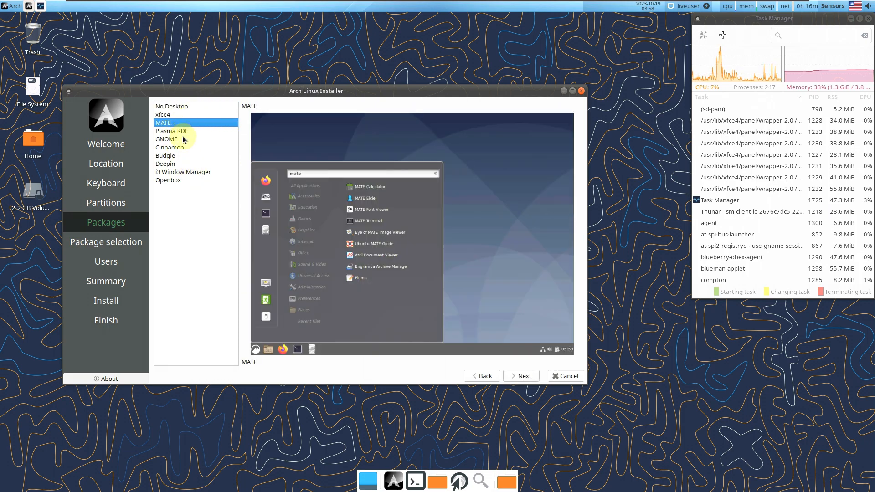
left_click(183, 131)
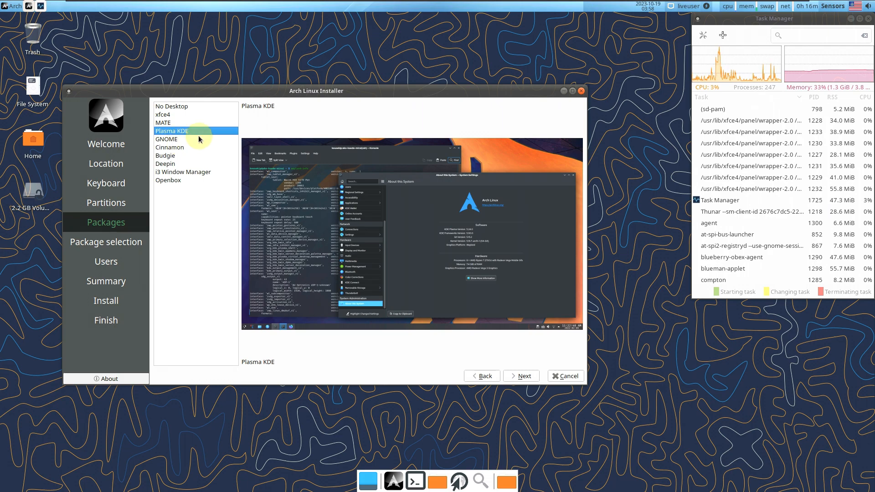
left_click(183, 140)
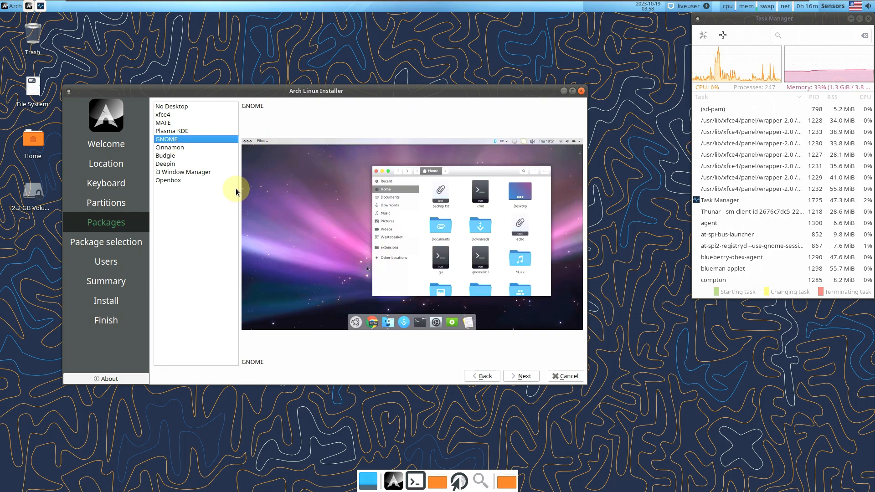
left_click(184, 148)
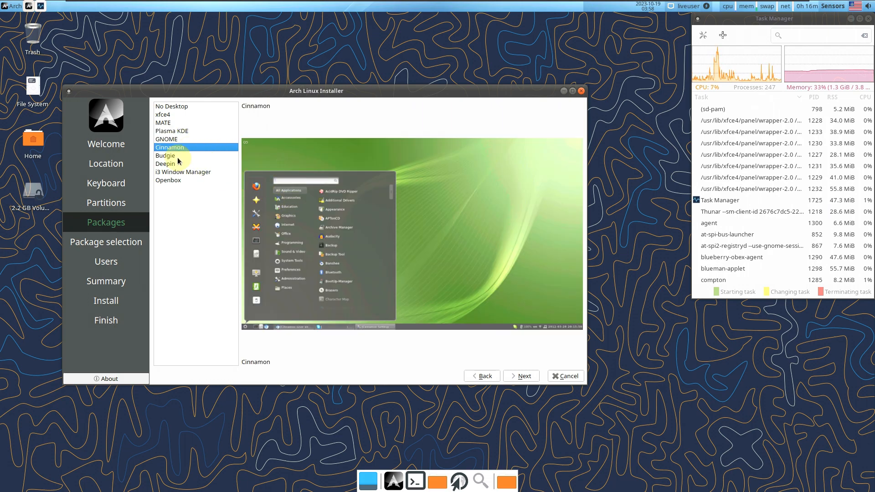
left_click(179, 157)
left_click(184, 164)
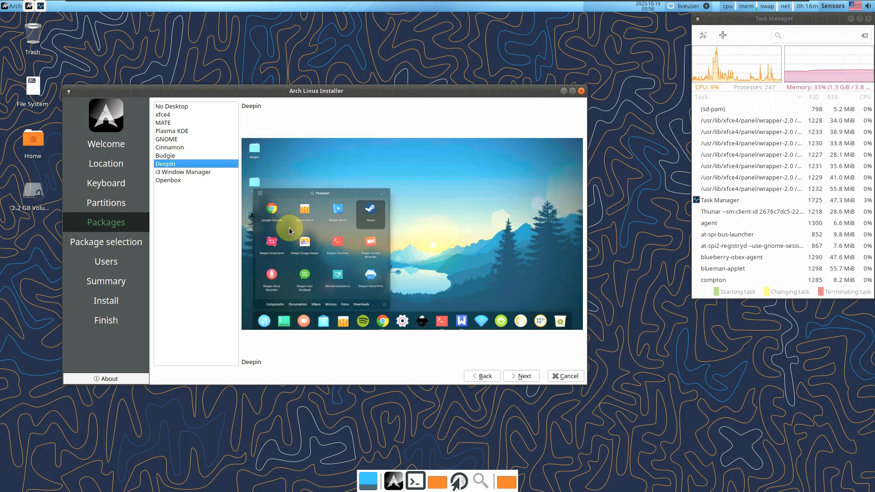
left_click(214, 172)
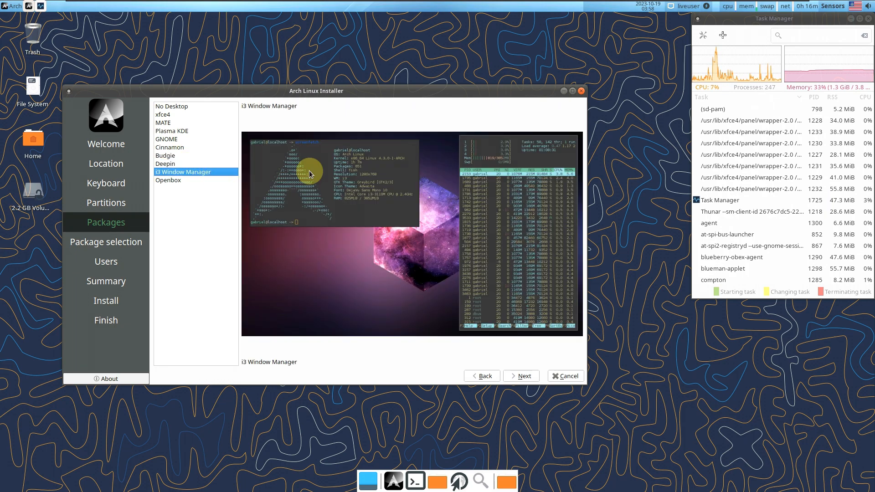
left_click(193, 181)
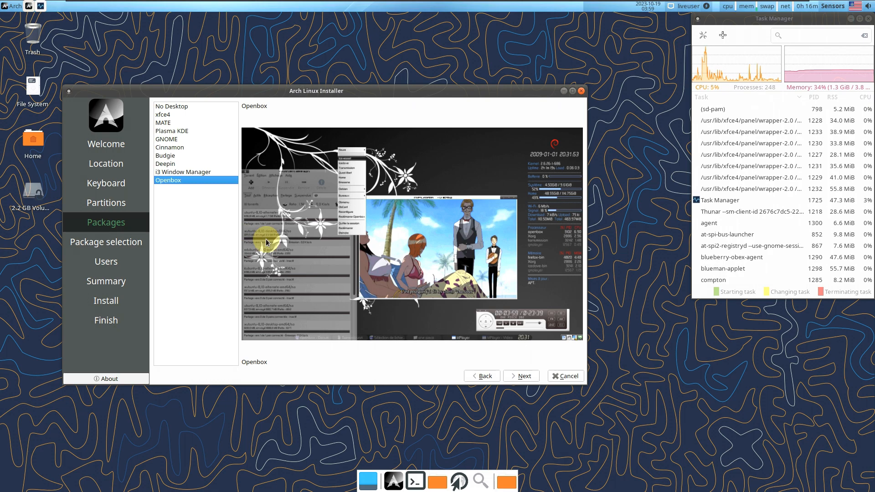
Select xfce4 as the desktop and continue to package selection
left_click(185, 108)
left_click(179, 114)
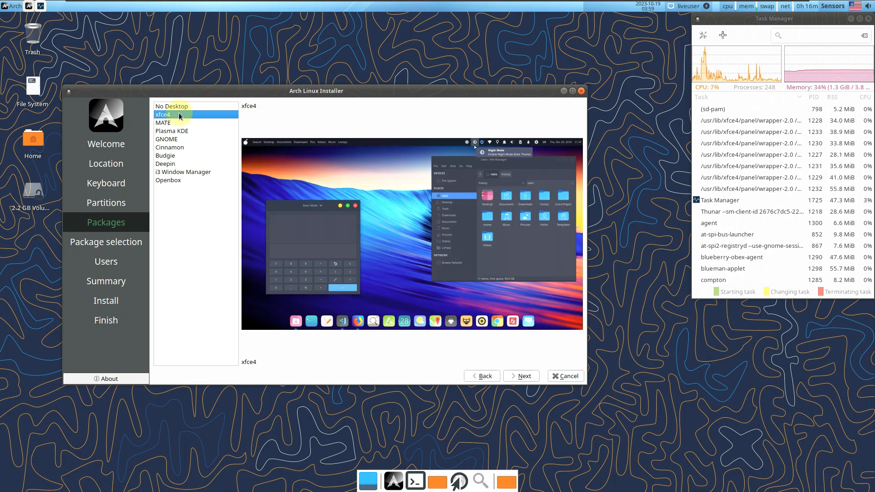
left_click(524, 377)
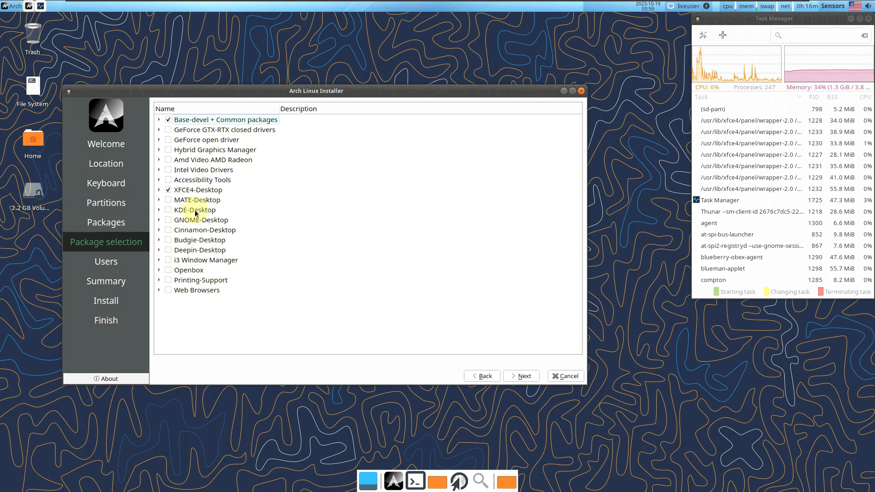
Expand the Web Browsers, Printing-Support and Budgie-Desktop package groups, then continue to Users
left_click(159, 290)
left_click(159, 280)
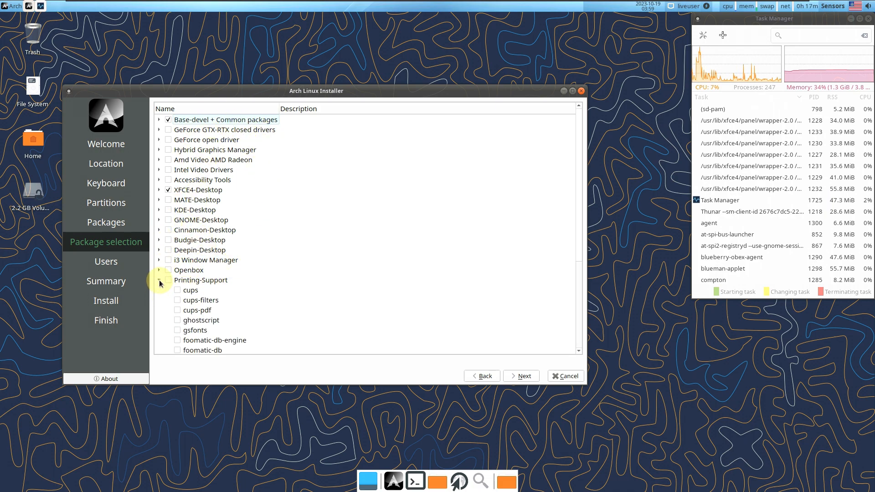
left_click(159, 239)
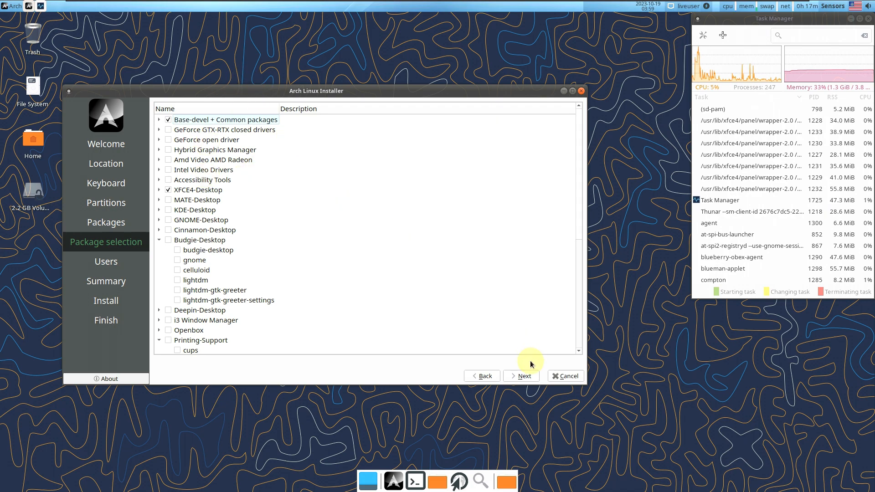
left_click(524, 377)
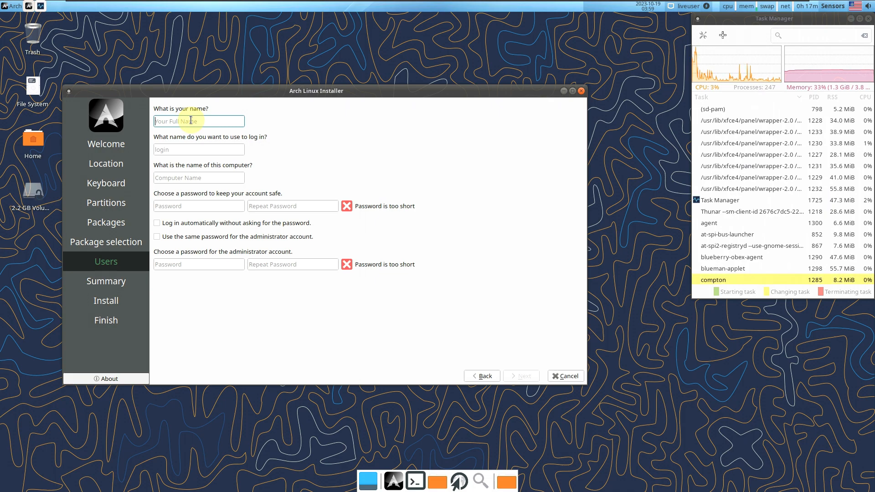
Fill in the user name and strip the platform suffix from the computer name
type("runboxing")
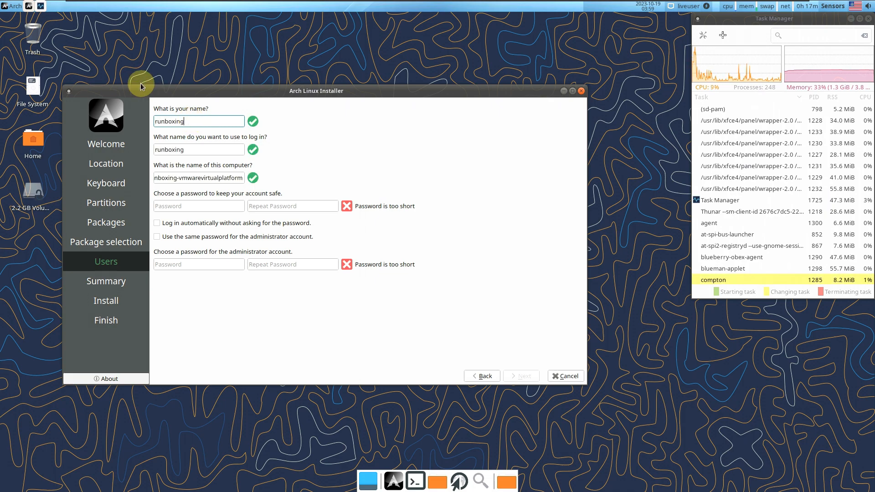
left_click_drag(186, 178, 236, 191)
key("BackSpace")
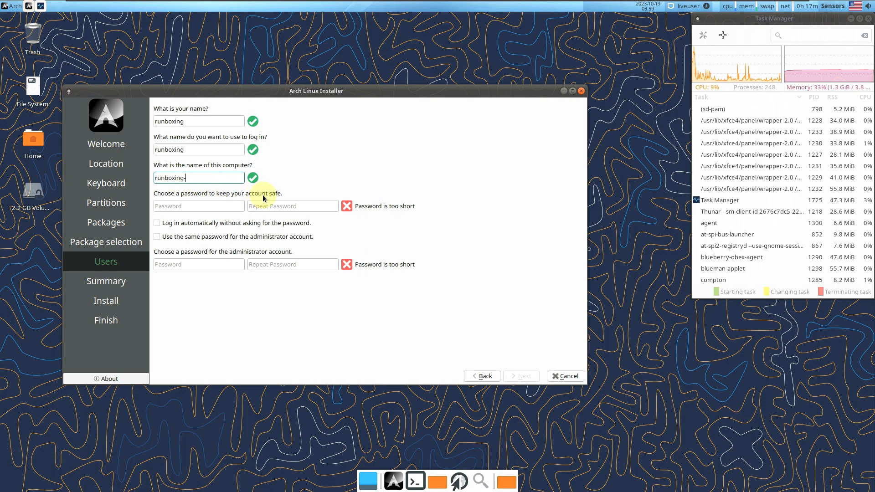
key("BackSpace")
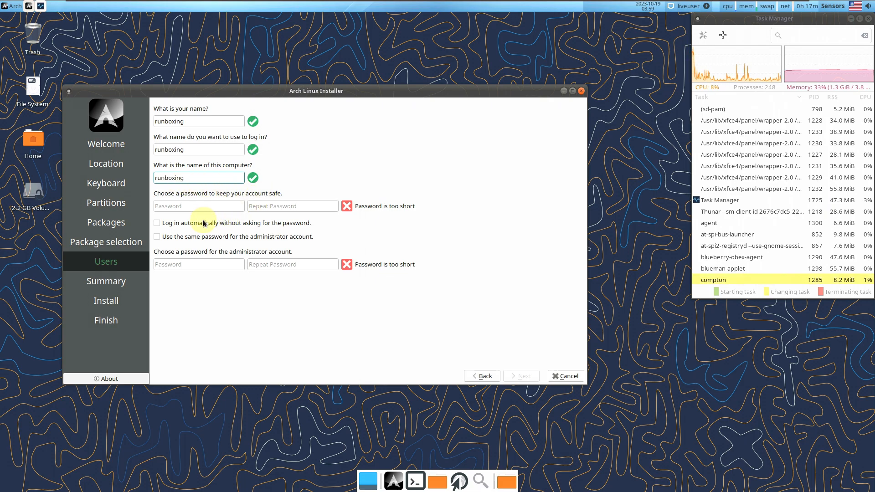
Enable automatic login and shared administrator password, then enter and repeat the account password
left_click(203, 223)
left_click(207, 237)
left_click(192, 207)
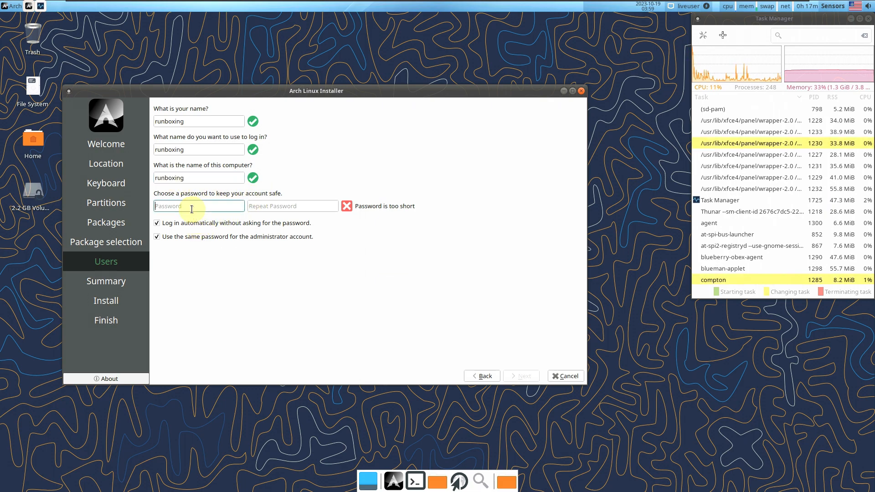
type("12345")
left_click(283, 210)
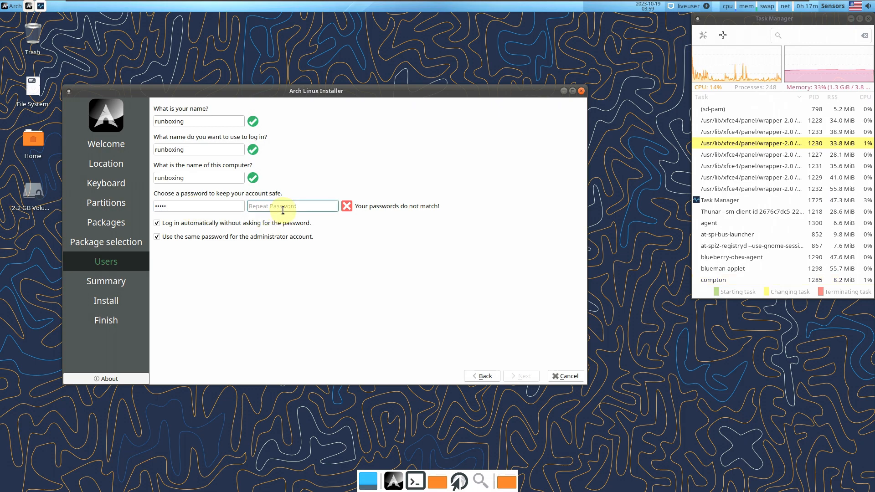
type("12345")
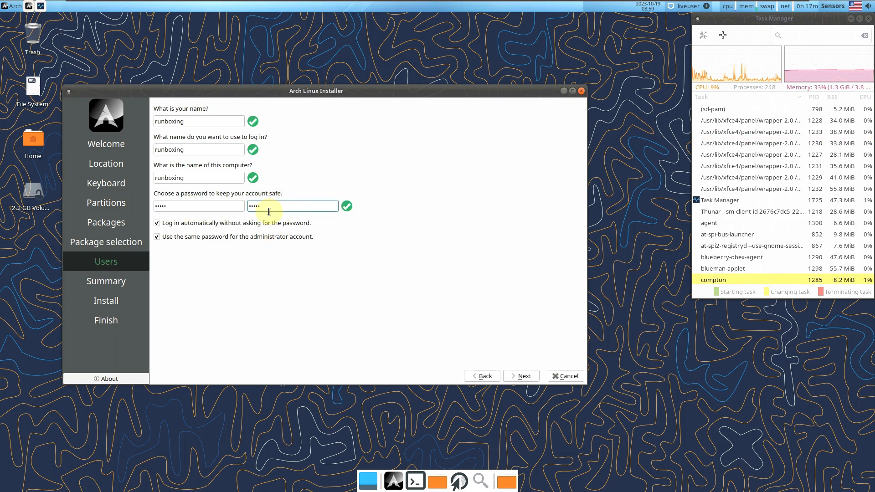
Toggle automatic login and shared password off and back on, then continue to Summary
left_click(177, 227)
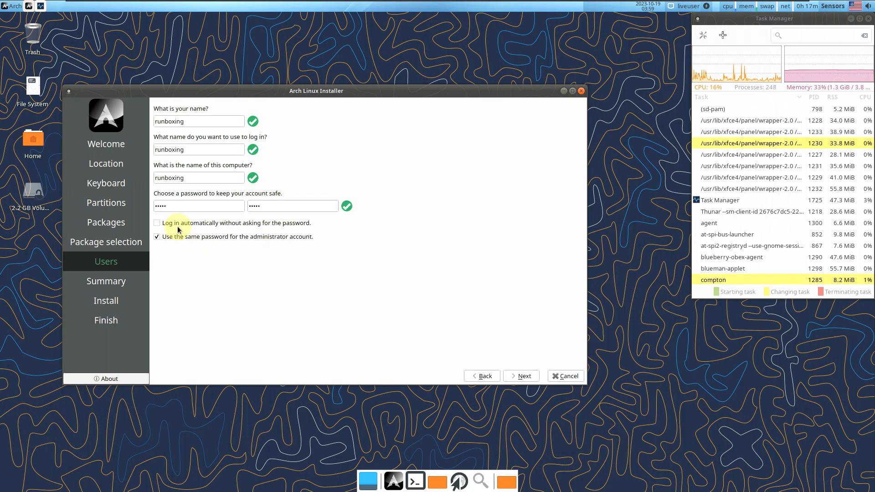
left_click(204, 225)
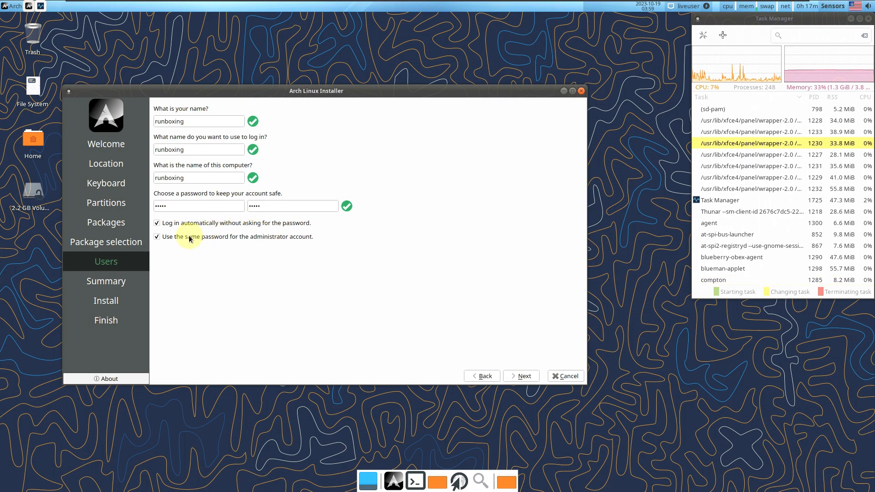
left_click(189, 238)
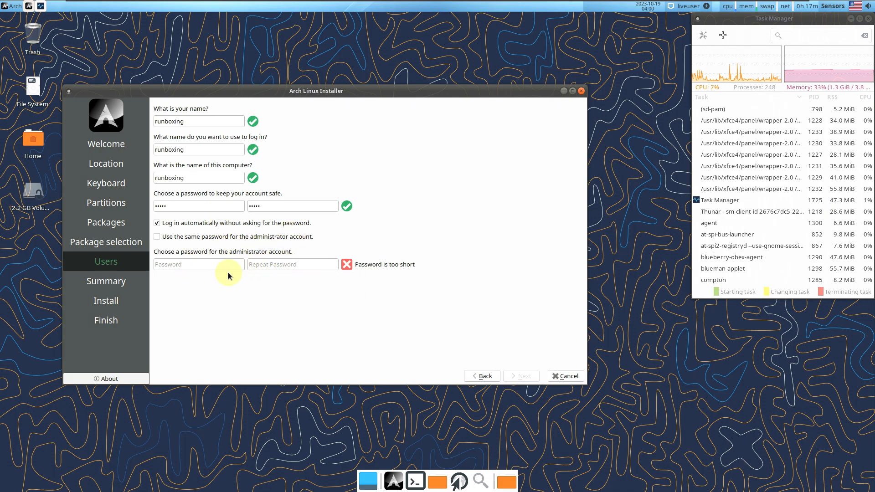
left_click(191, 240)
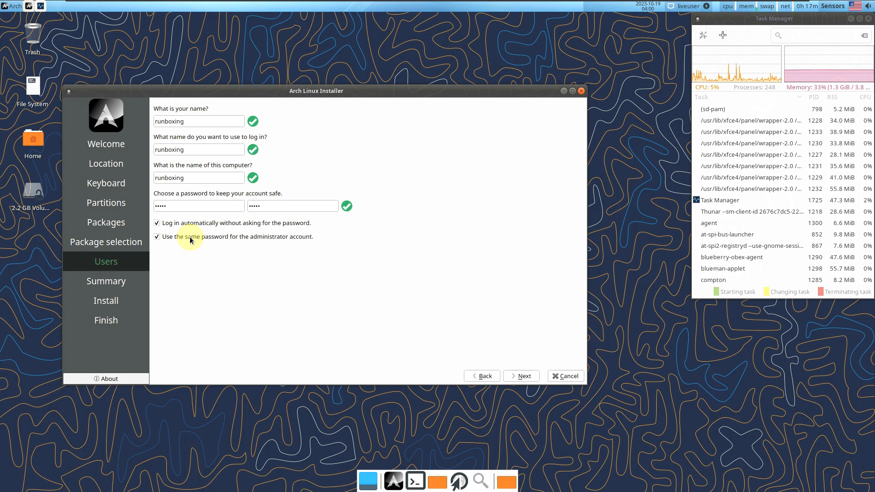
left_click(520, 376)
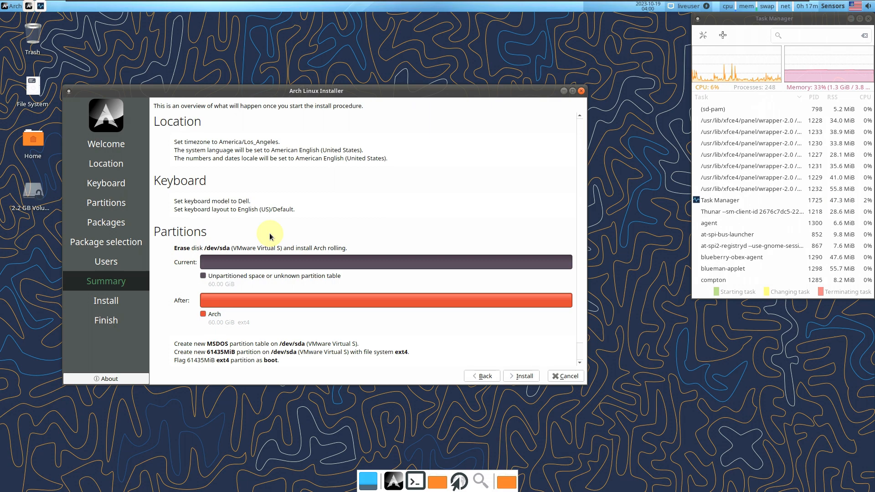
Scroll through the installation summary, then close Calamares and confirm cancelling the installation
scroll(270, 236, "down", 1)
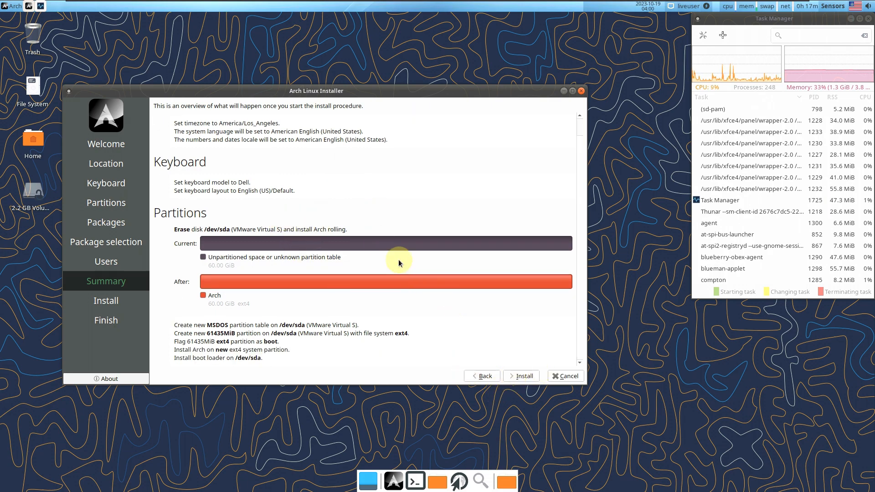
left_click(581, 90)
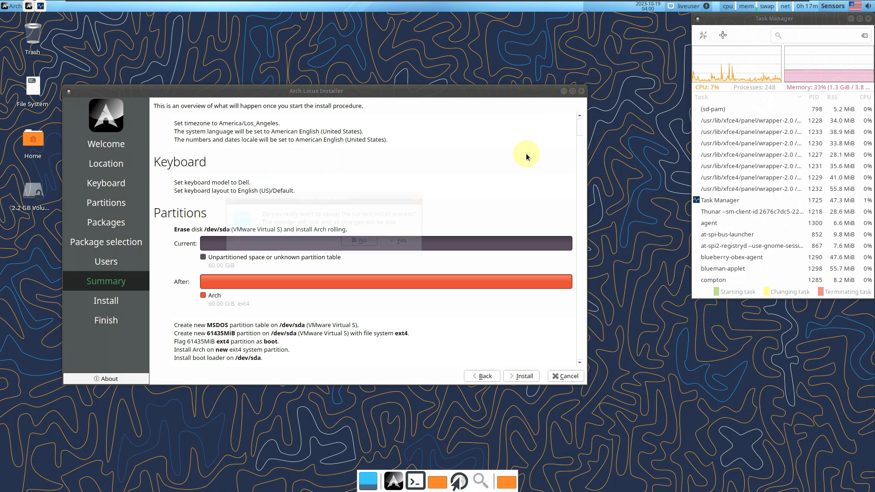
left_click(390, 243)
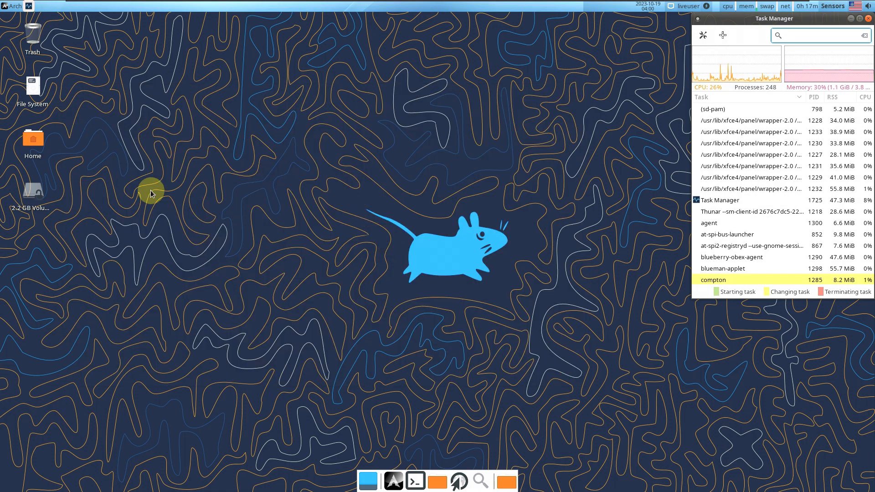
Open About Xfce from the Whisker menu's All Applications list
left_click(16, 13)
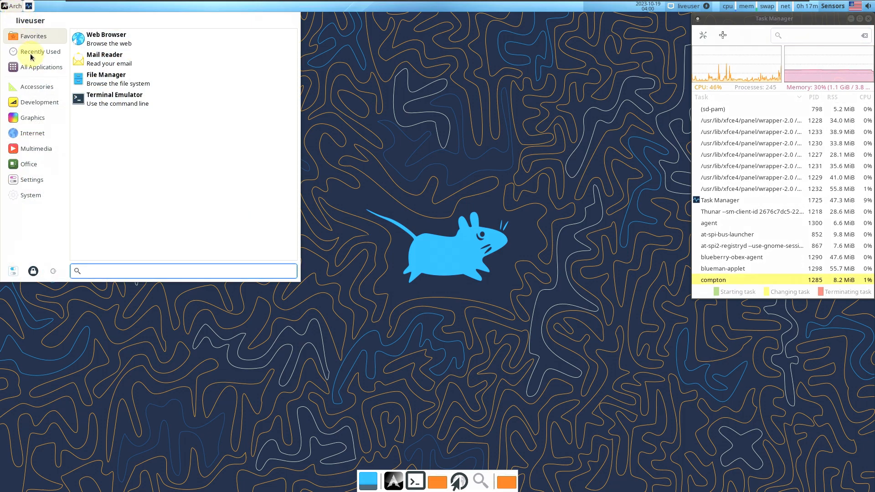
left_click(33, 67)
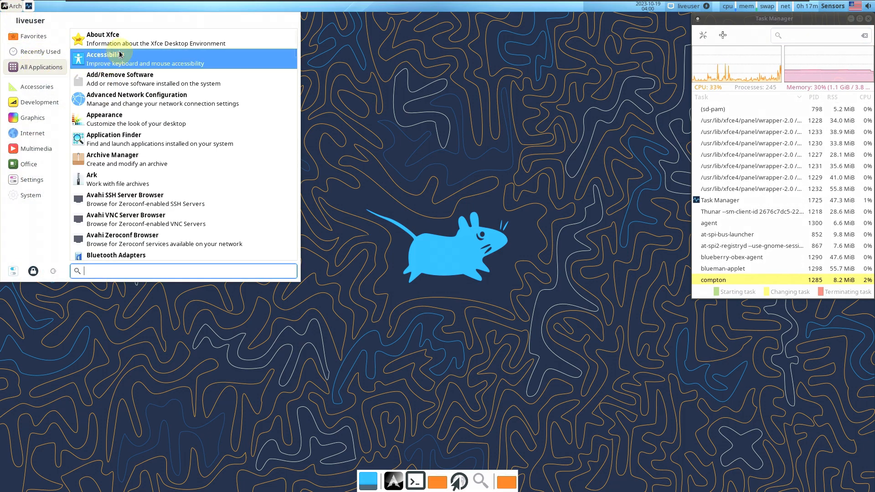
left_click(109, 39)
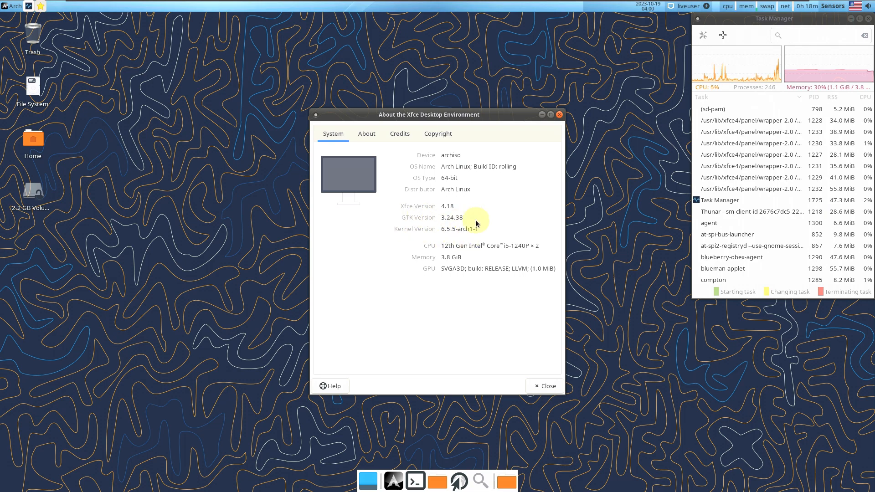
Close About Xfce and reopen the Whisker menu on its All Applications list
left_click(559, 115)
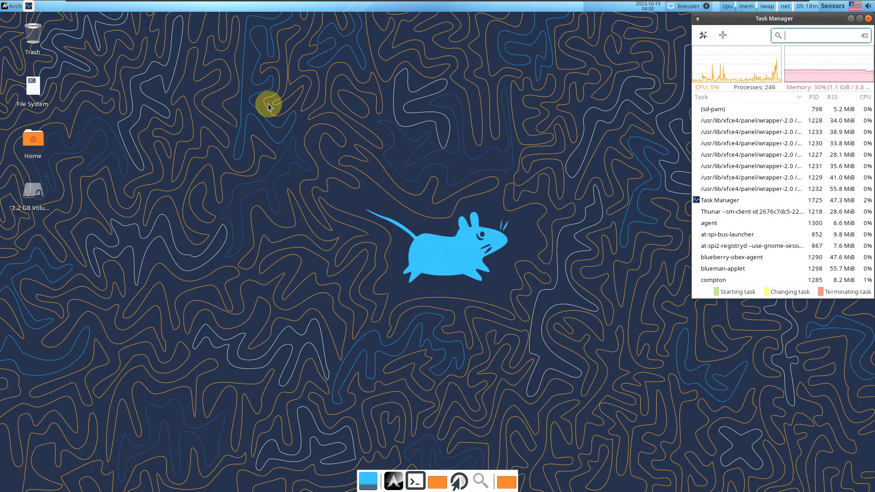
left_click(15, 7)
mouse_move(36, 64)
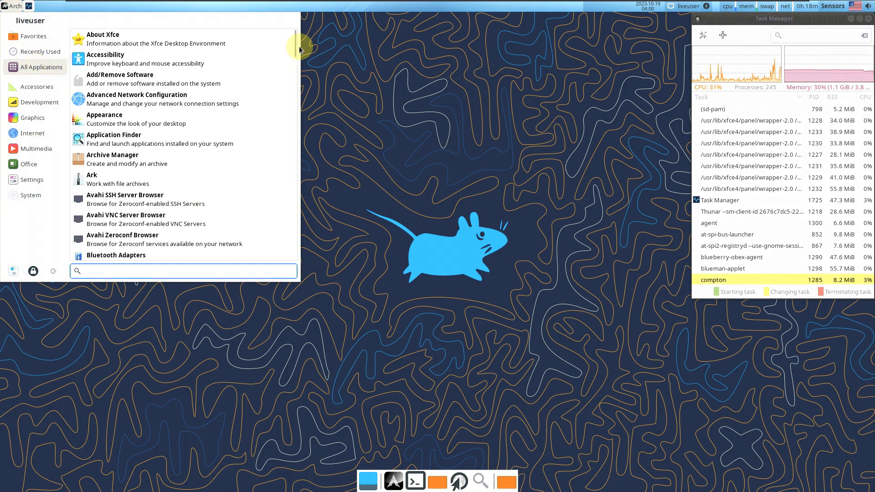
mouse_move(294, 49)
left_mouse_down()
mouse_move(285, 254)
mouse_move(285, 46)
left_mouse_up()
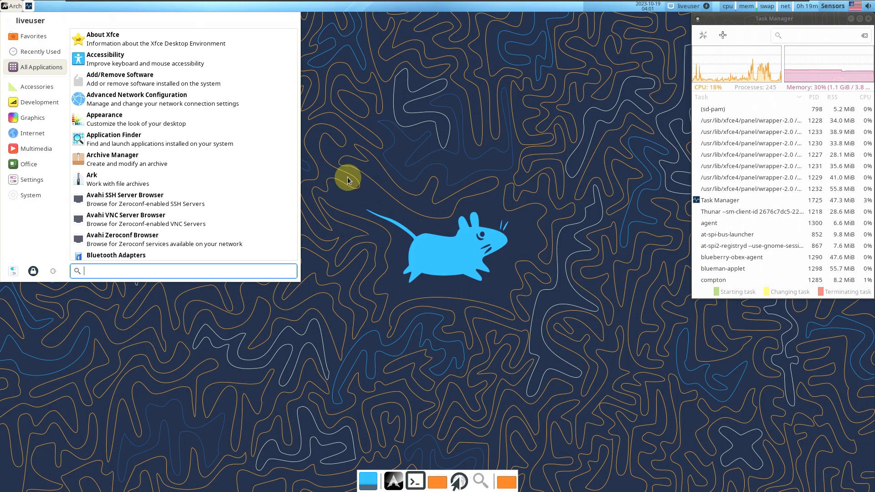
Maximize the Task Manager and scroll its process list
left_click(652, 128)
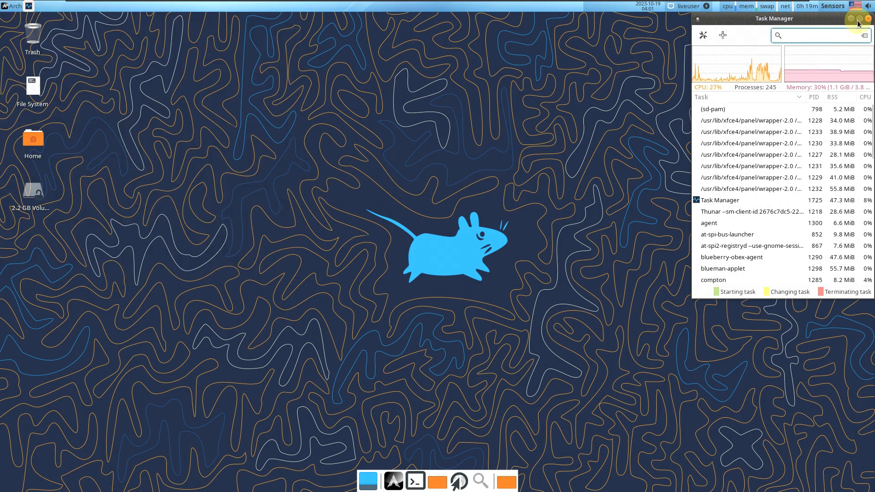
left_click(858, 19)
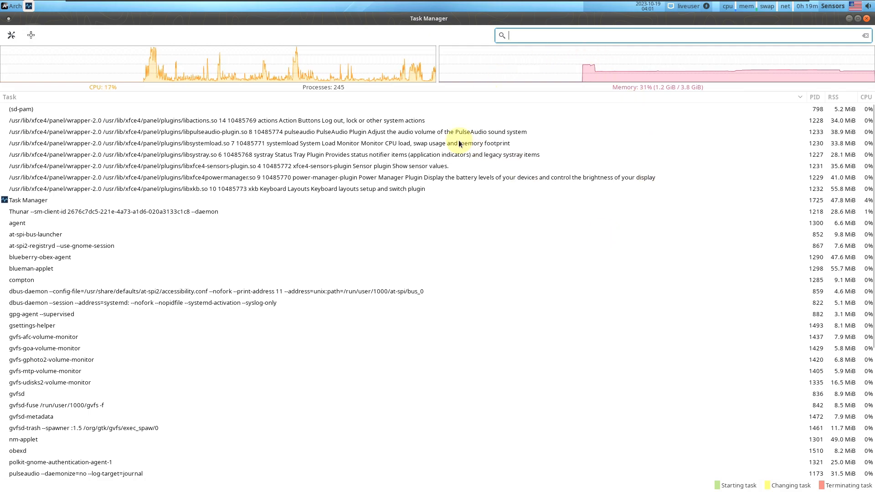
scroll(458, 141, "down", 6)
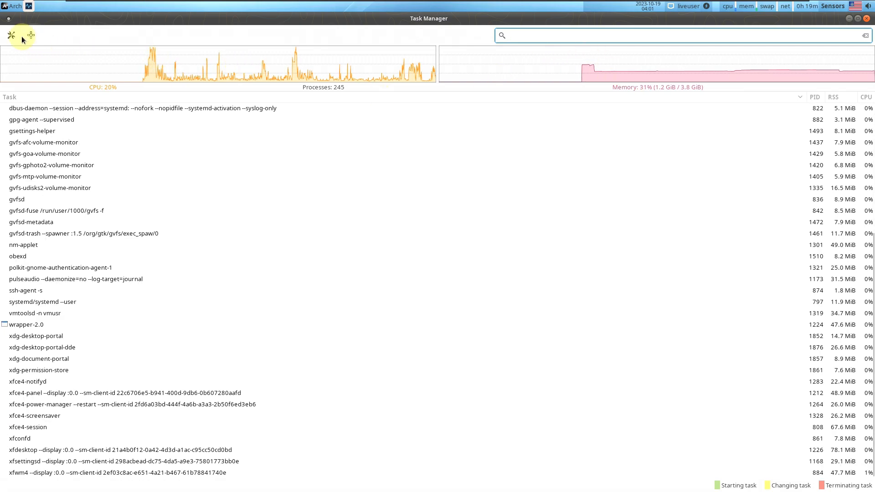
left_click(13, 6)
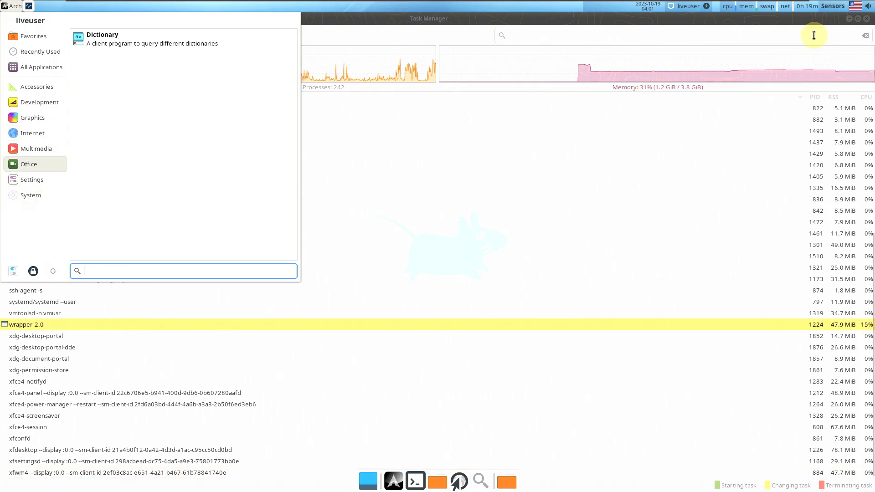
left_click(866, 19)
View the panel's About information from its context menu, close it, and reopen the applications menu
right_click(537, 6)
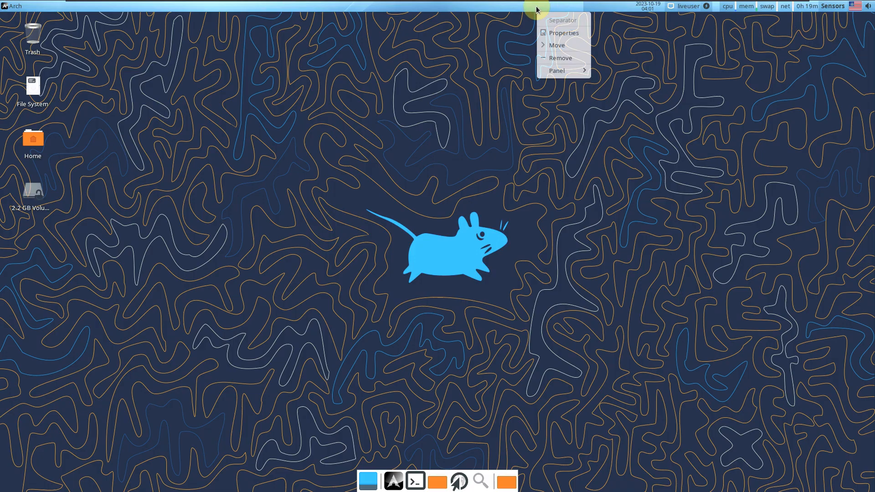
mouse_move(552, 71)
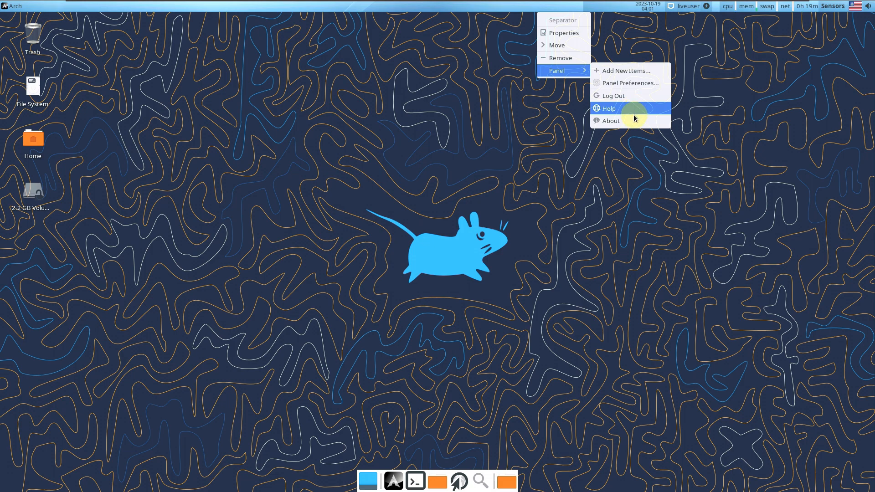
left_click(613, 121)
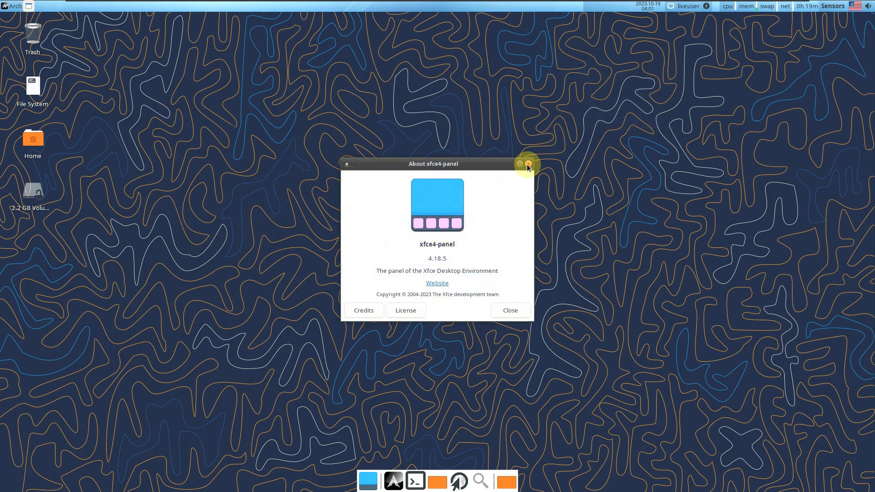
left_click(527, 164)
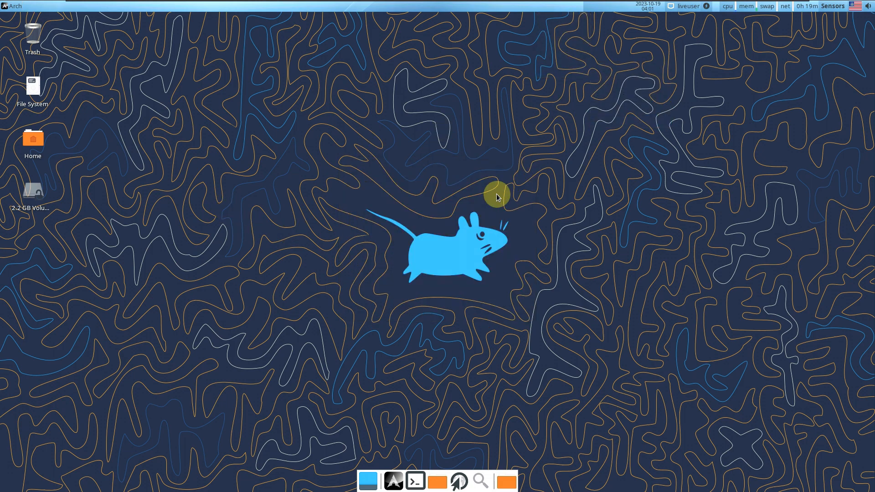
left_click(4, 6)
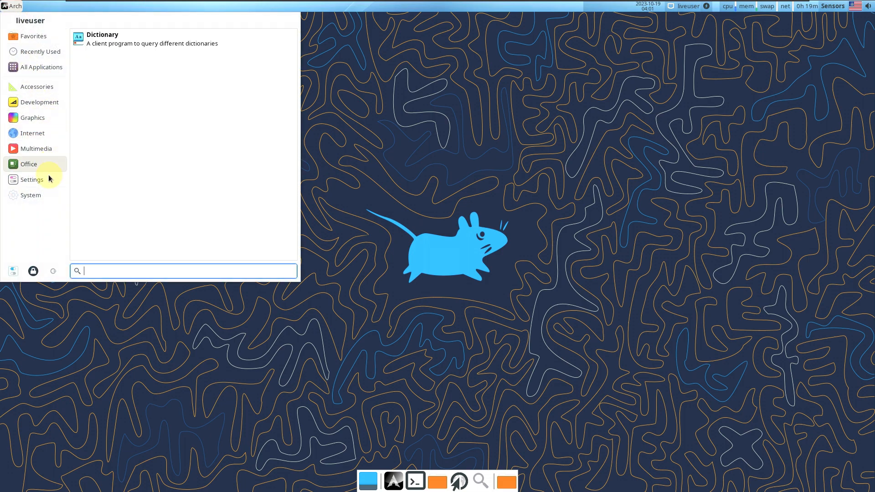
Browse the Appearance settings' Icons, Fonts and Settings tabs, then close it
mouse_move(48, 177)
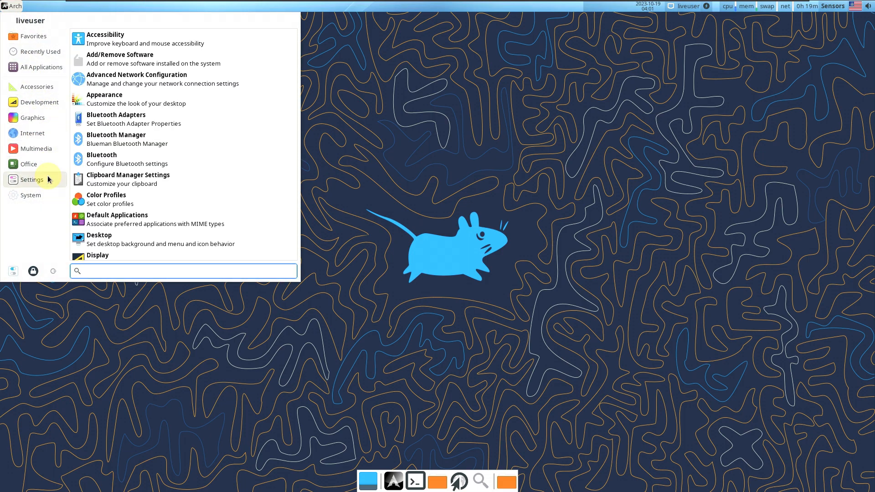
left_click(142, 107)
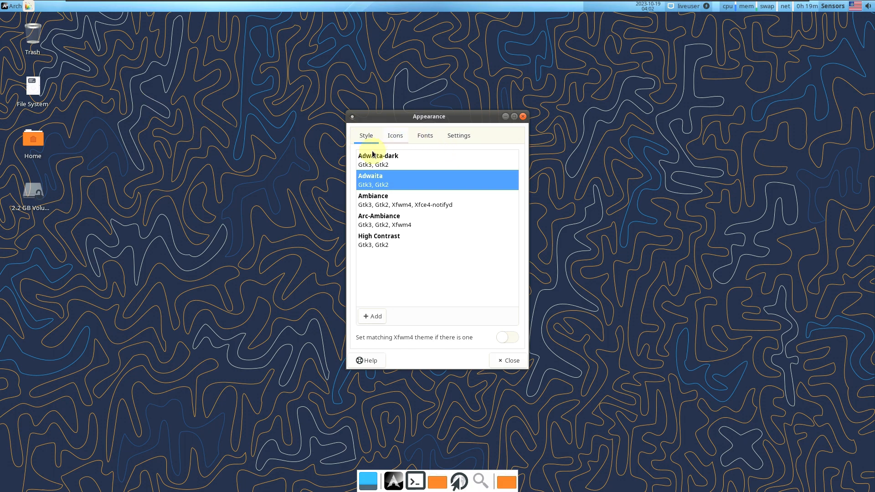
left_click(403, 137)
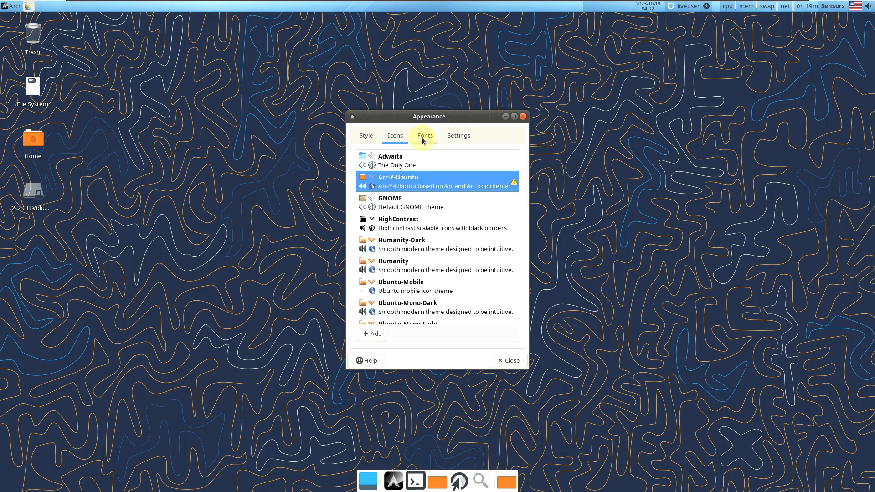
left_click(422, 139)
left_click(452, 139)
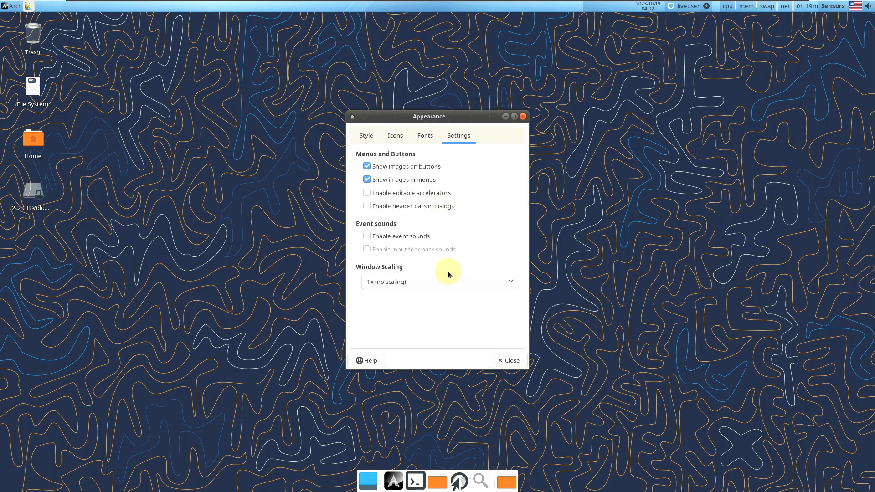
left_click(501, 360)
Look through Desktop settings' Background, Menus and Icons tabs, close it, and reopen the applications menu
right_click(309, 162)
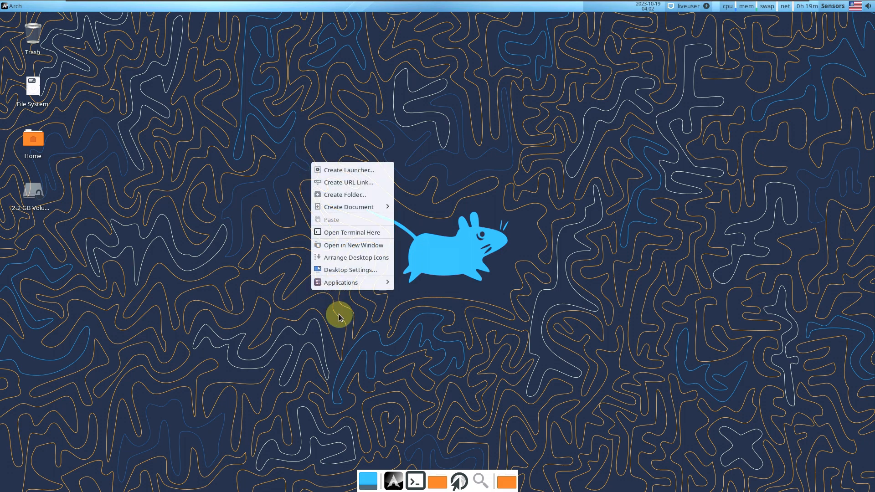
left_click(334, 271)
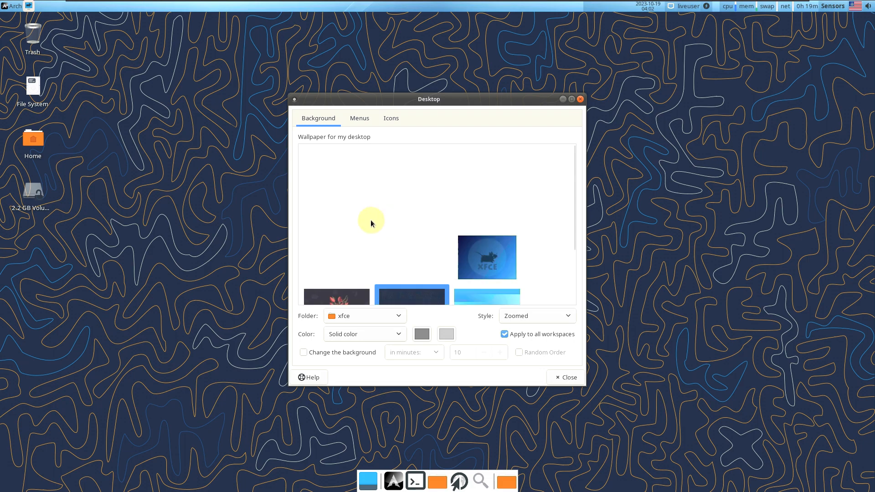
scroll(363, 229, "up", 10)
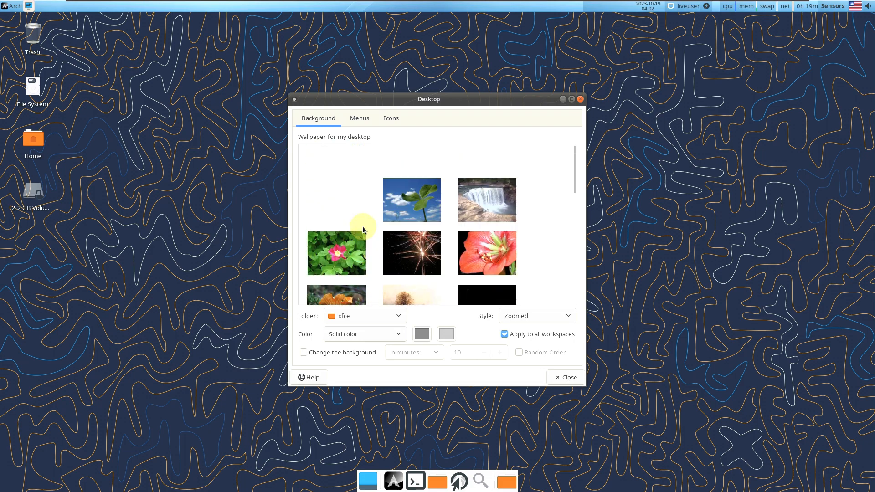
scroll(363, 229, "down", 15)
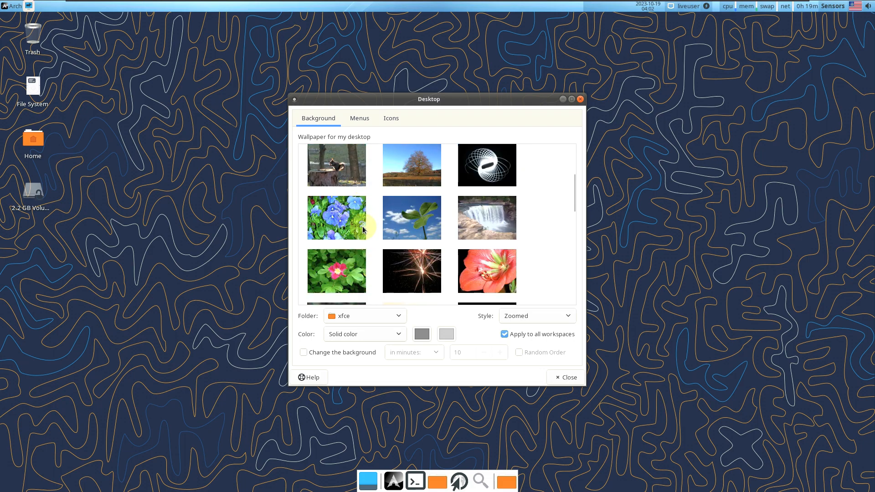
left_click(361, 119)
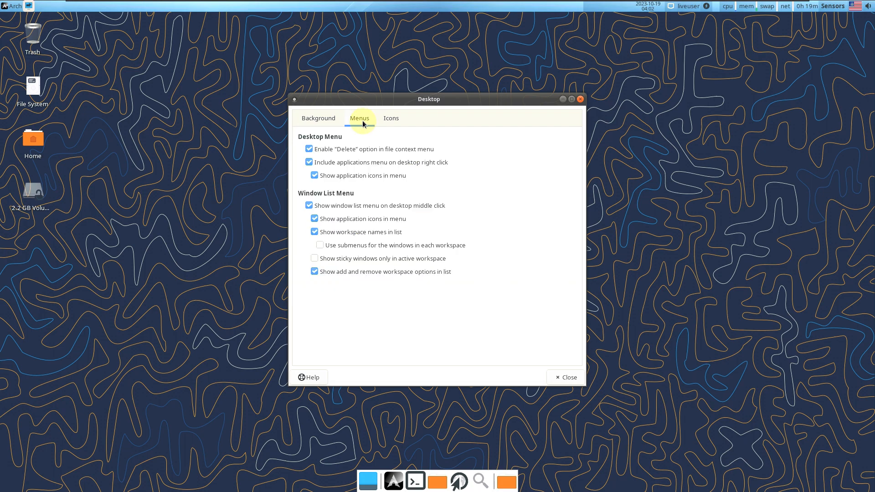
left_click(398, 118)
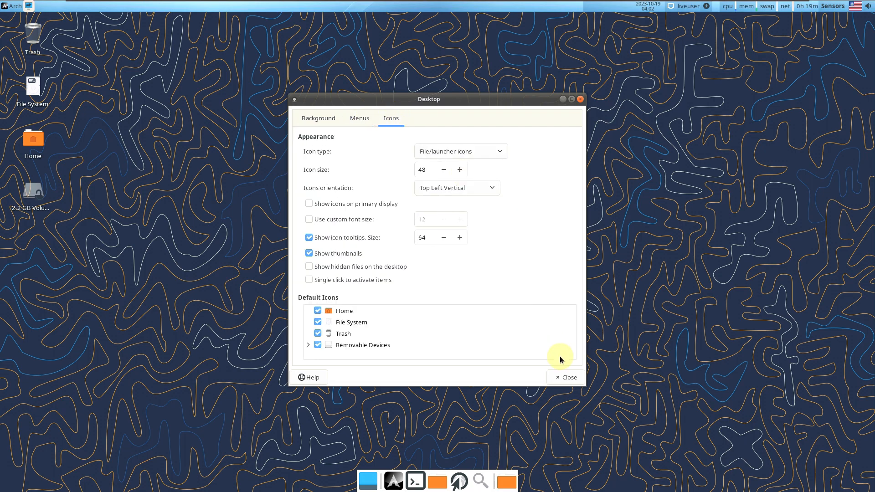
left_click(567, 378)
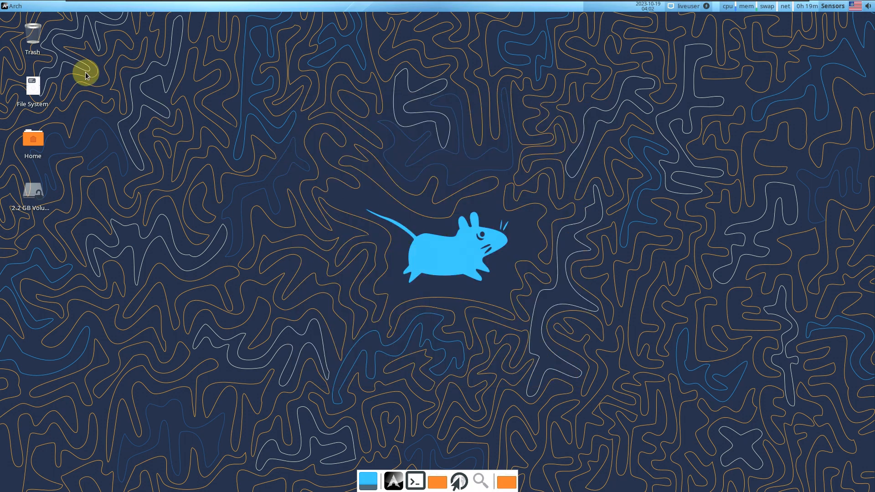
left_click(15, 6)
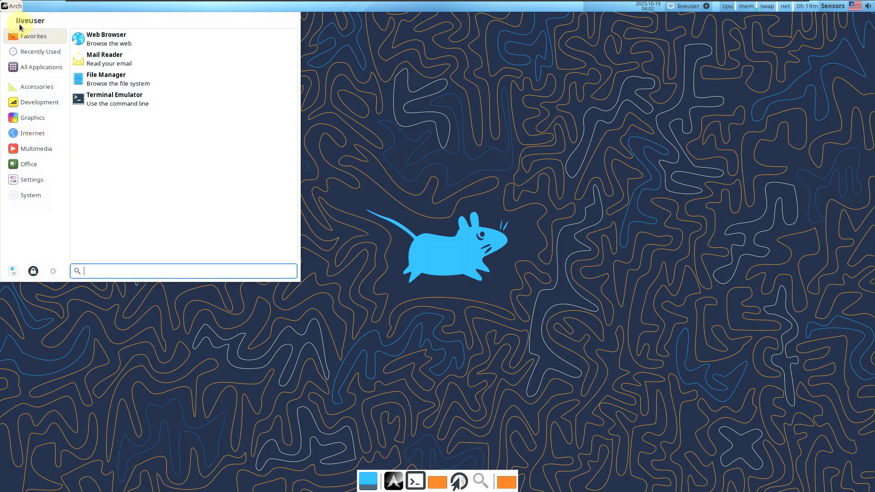
Launch Add/Remove Software from All Applications and maximize the Pamac window
left_click(29, 66)
left_click(112, 77)
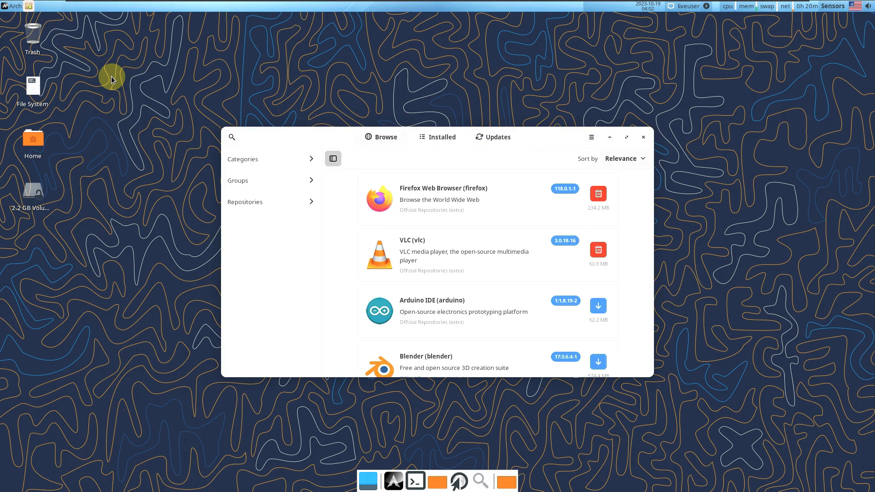
left_click(627, 137)
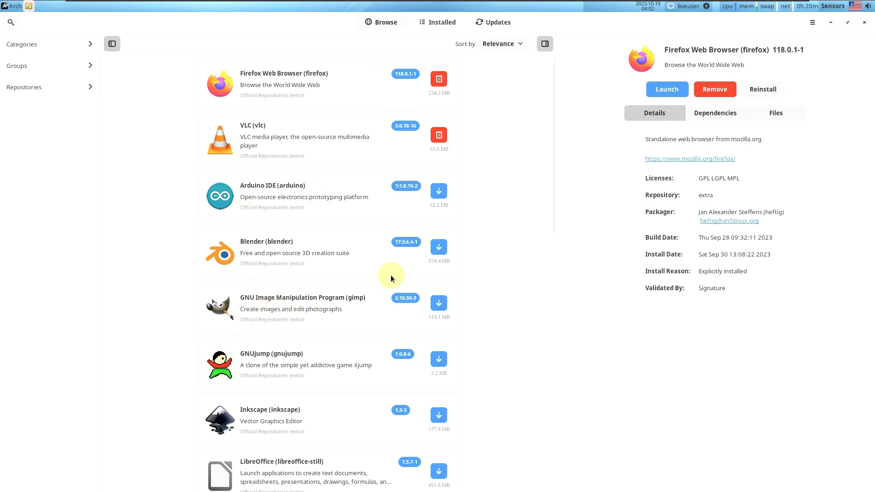
Scroll through the Browse package list, then show the installed packages
scroll(390, 283, "down", 4)
scroll(390, 283, "down", 20)
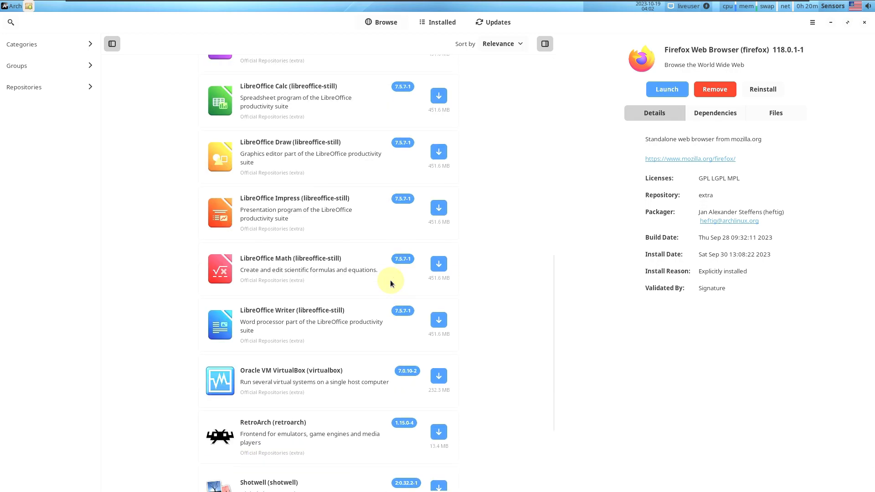
scroll(390, 280, "up", 20)
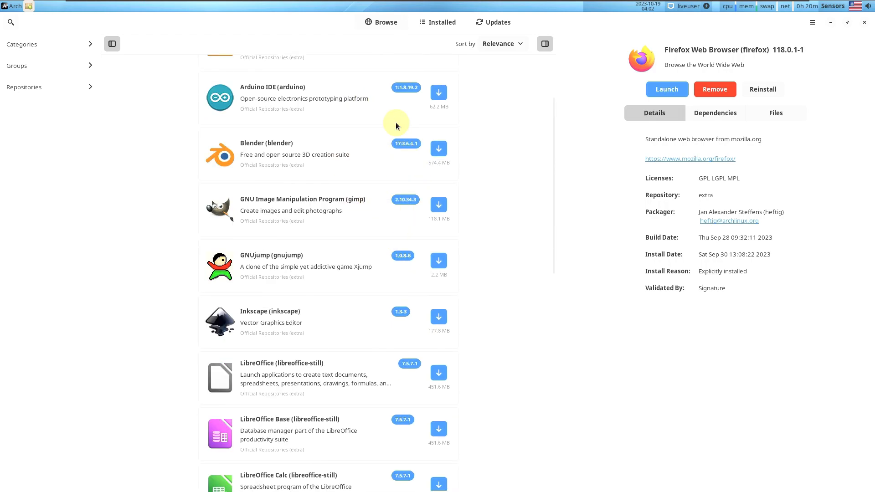
scroll(382, 188, "up", 4)
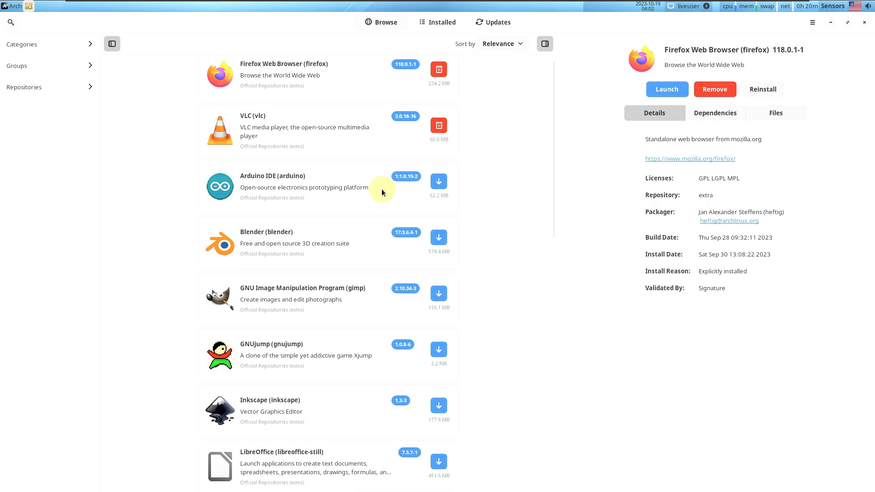
scroll(378, 187, "up", 1)
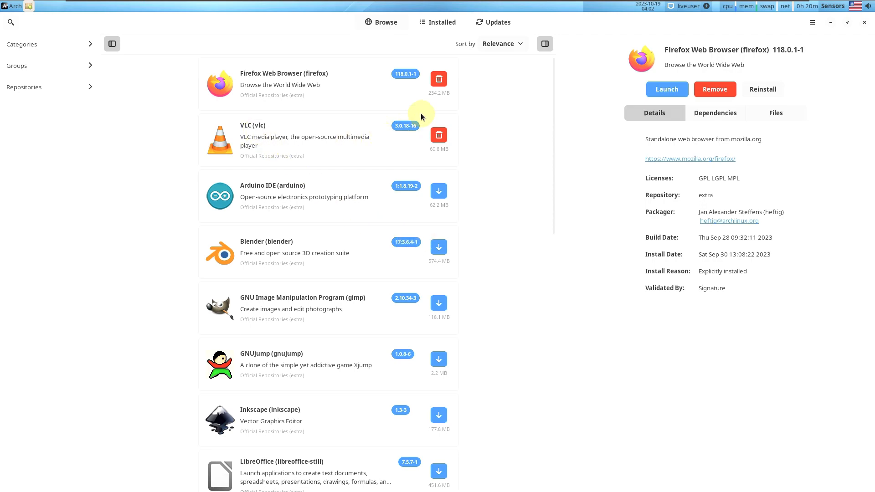
left_click(441, 23)
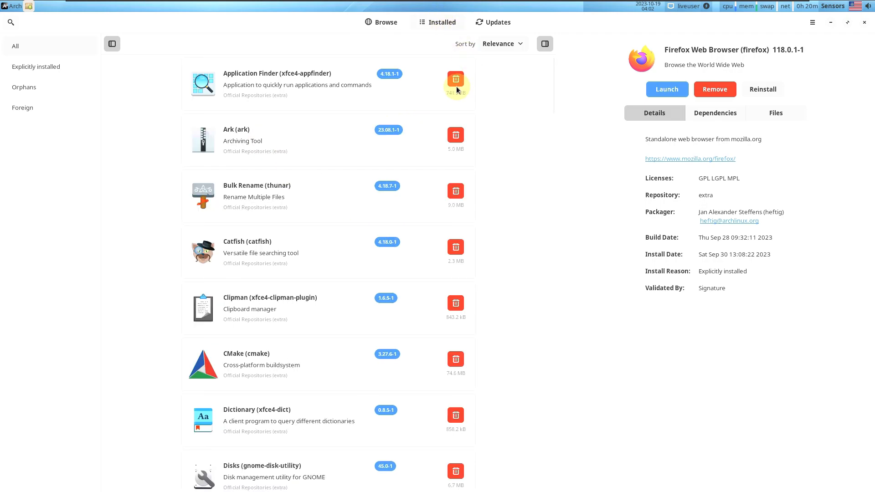
Check Pamac's Updates tab for pending package updates
left_click_drag(551, 78, 552, 490)
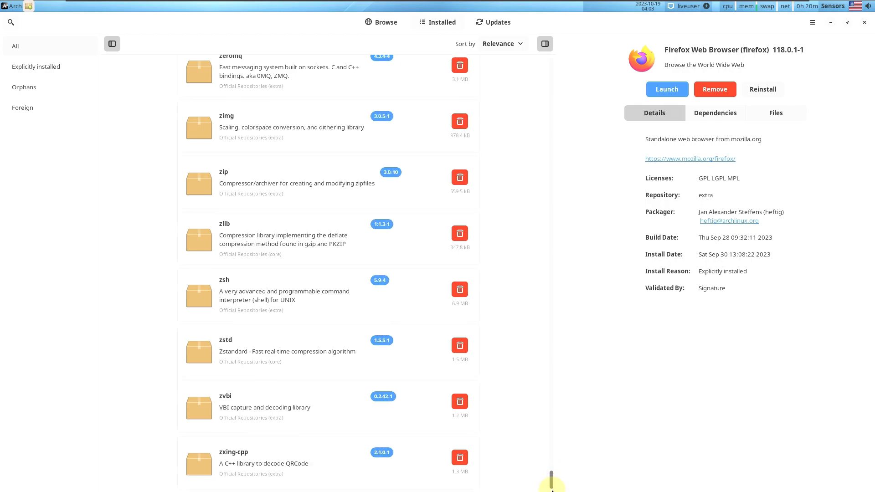
left_click(496, 28)
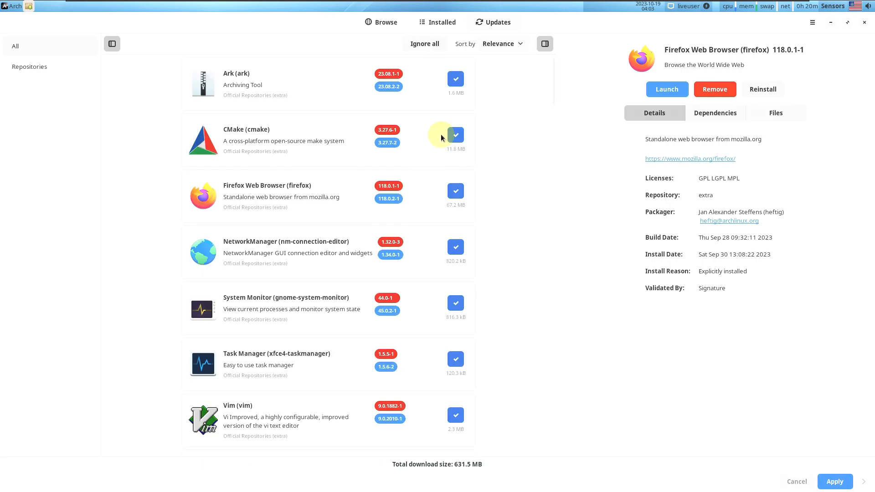
left_click_drag(554, 69, 545, 46)
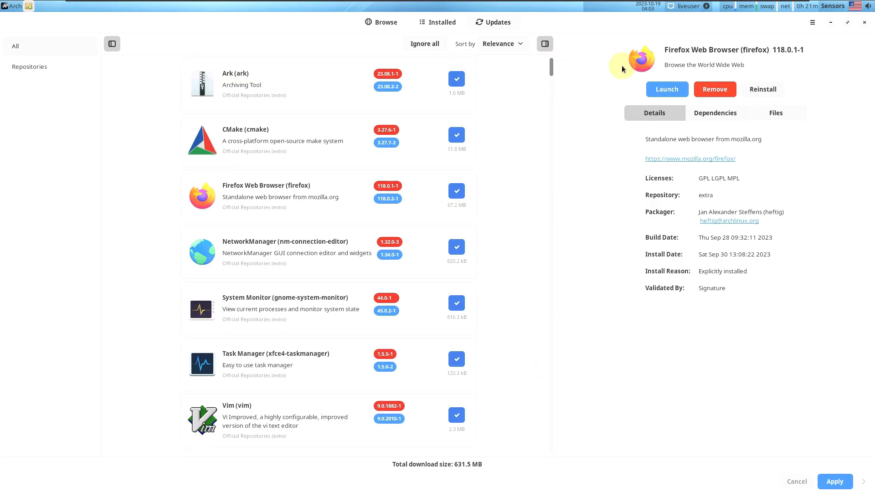
View Pamac's About info (version 11.6.0-3), close Pamac, and open the Task Manager
left_click(812, 23)
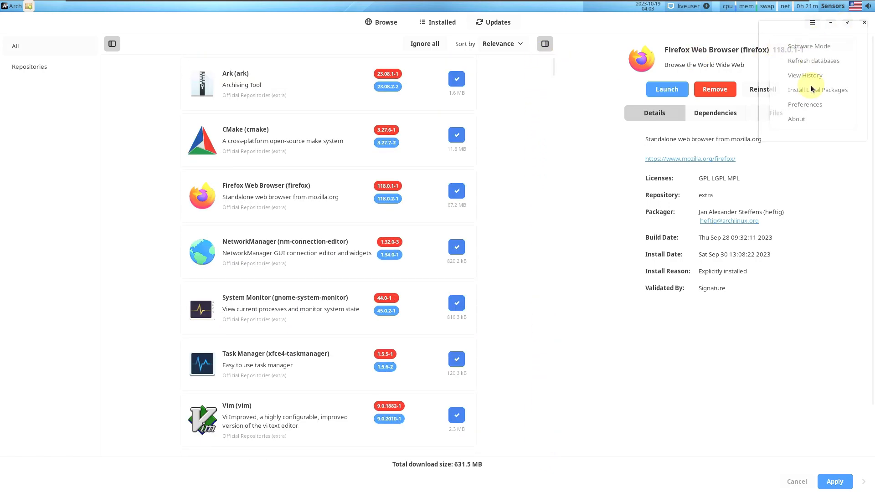
left_click(804, 121)
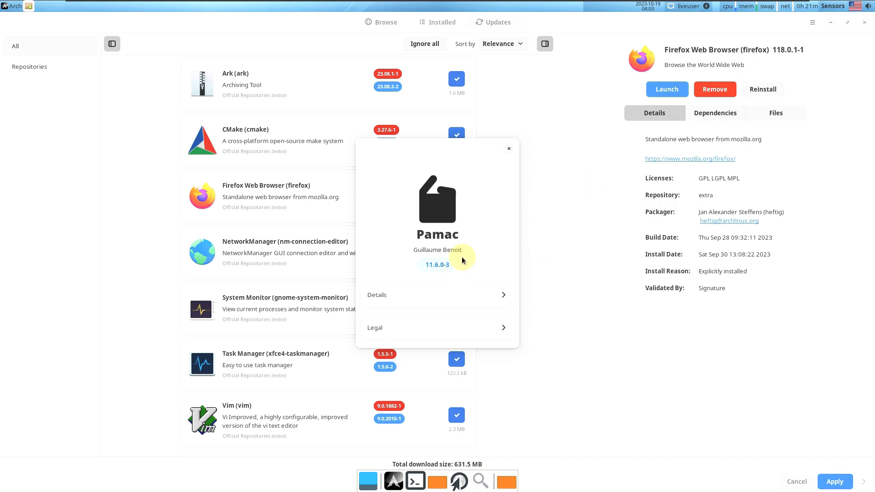
left_click(510, 154)
left_click(864, 22)
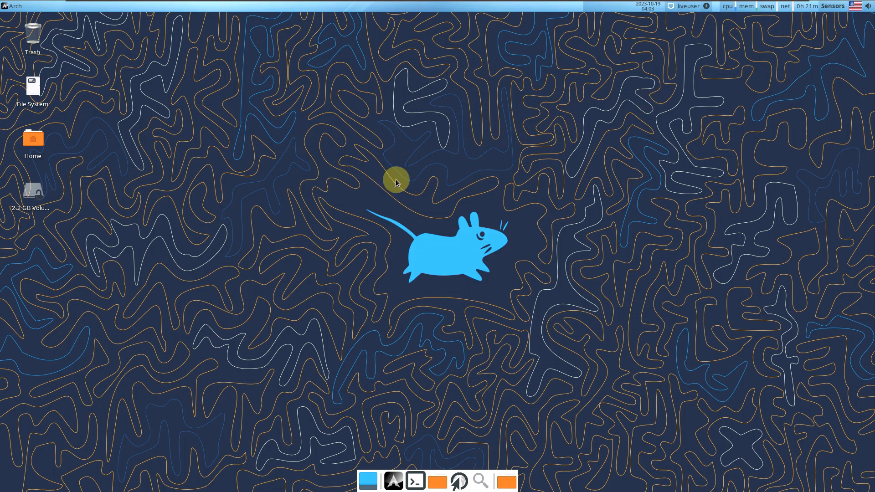
left_click(726, 8)
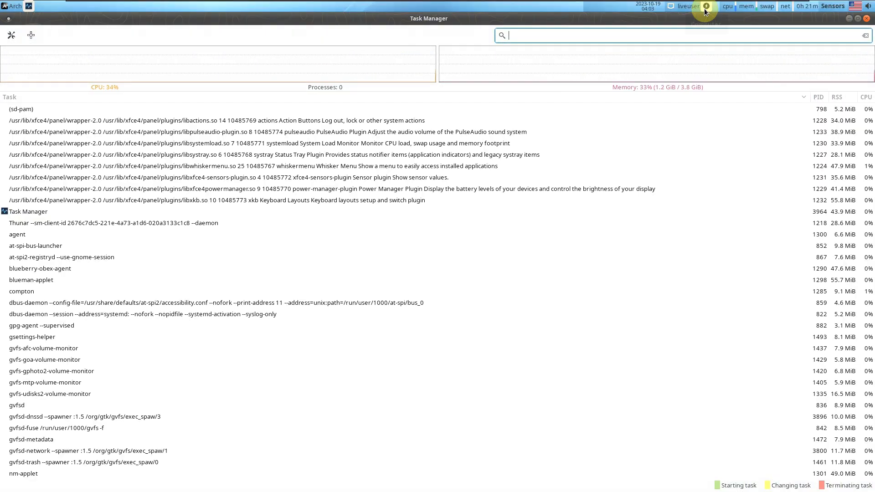
Close the Task Manager and choose Shut Down from the Whisker Menu's log-out options
left_click(866, 18)
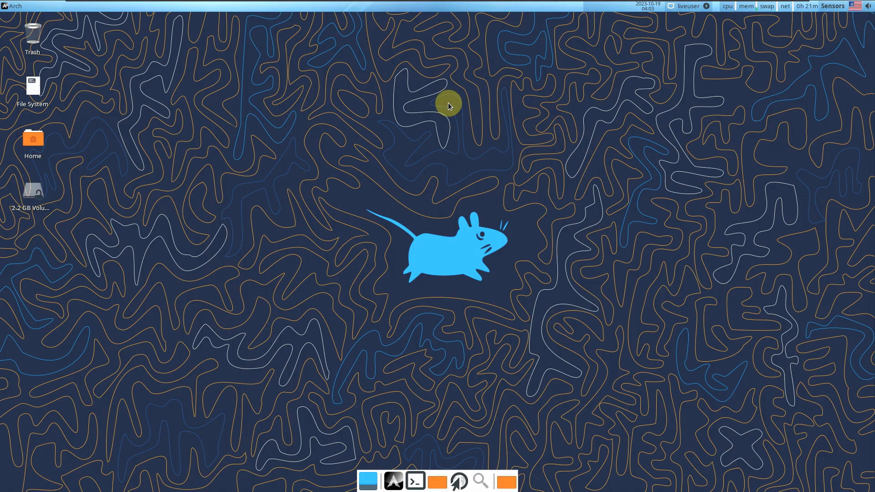
left_click(13, 6)
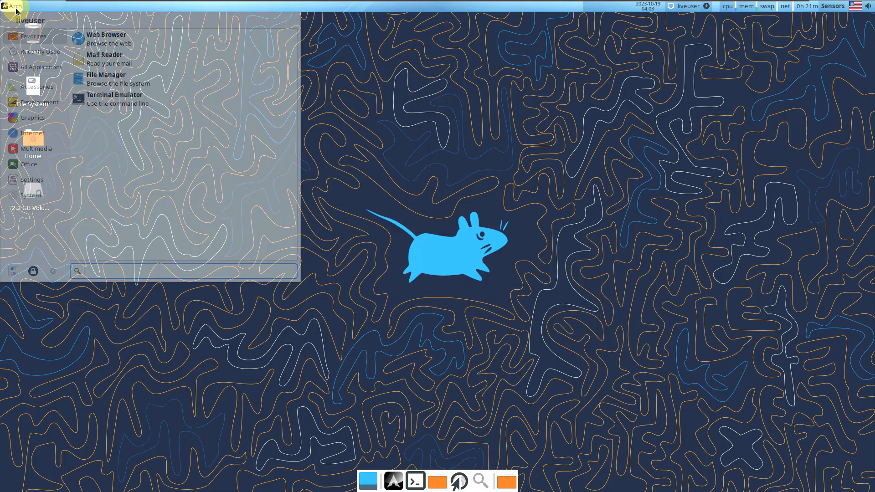
left_click(52, 271)
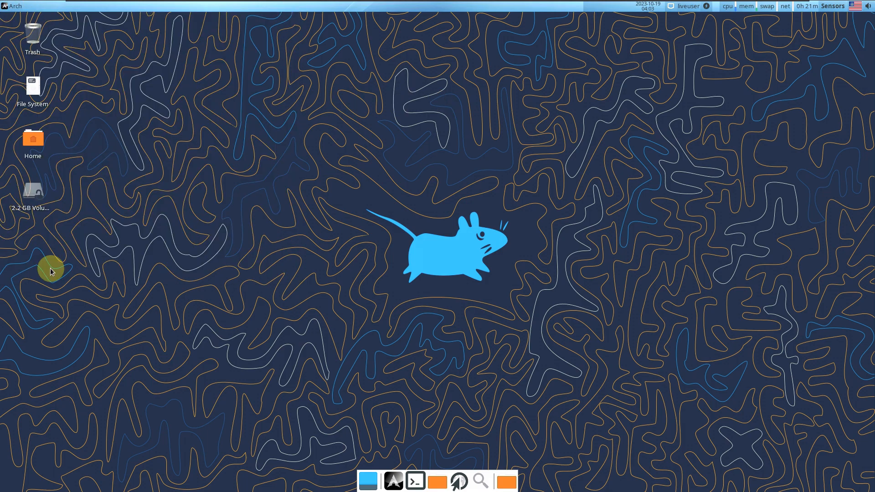
left_click(475, 225)
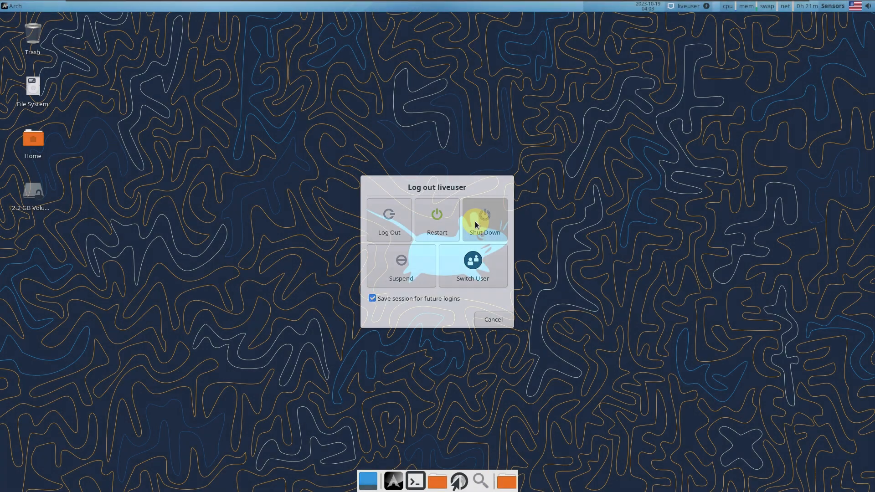